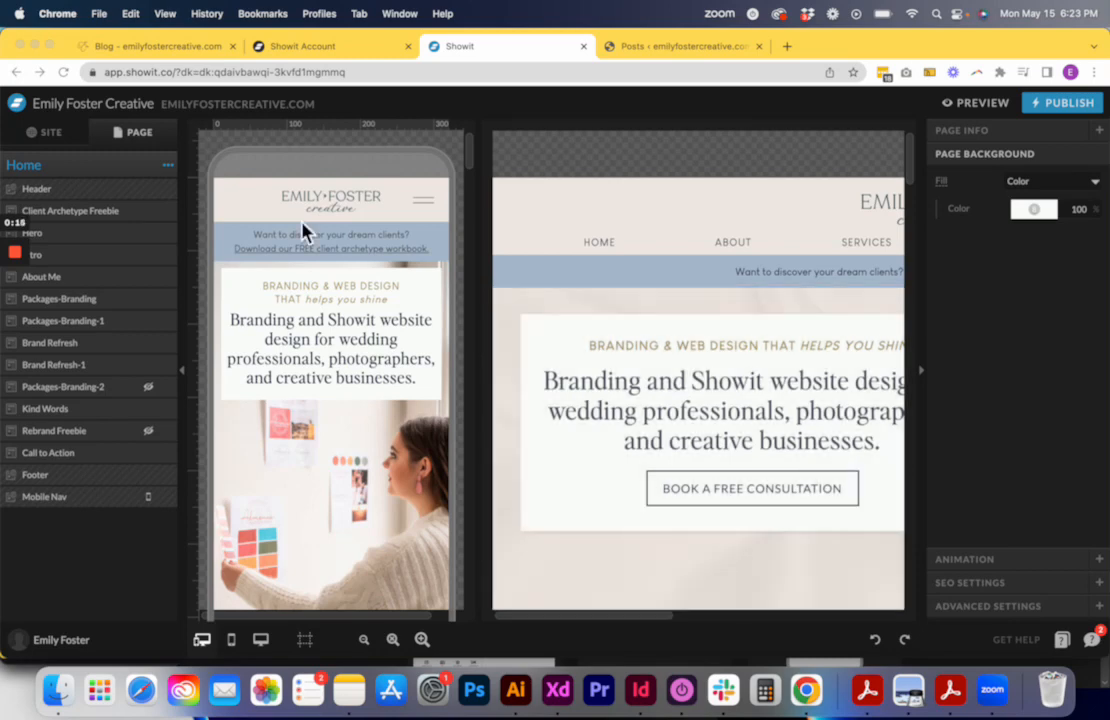
Step: Look through the published blog page of the website to review how the post listings are laid out
left_click(144, 45)
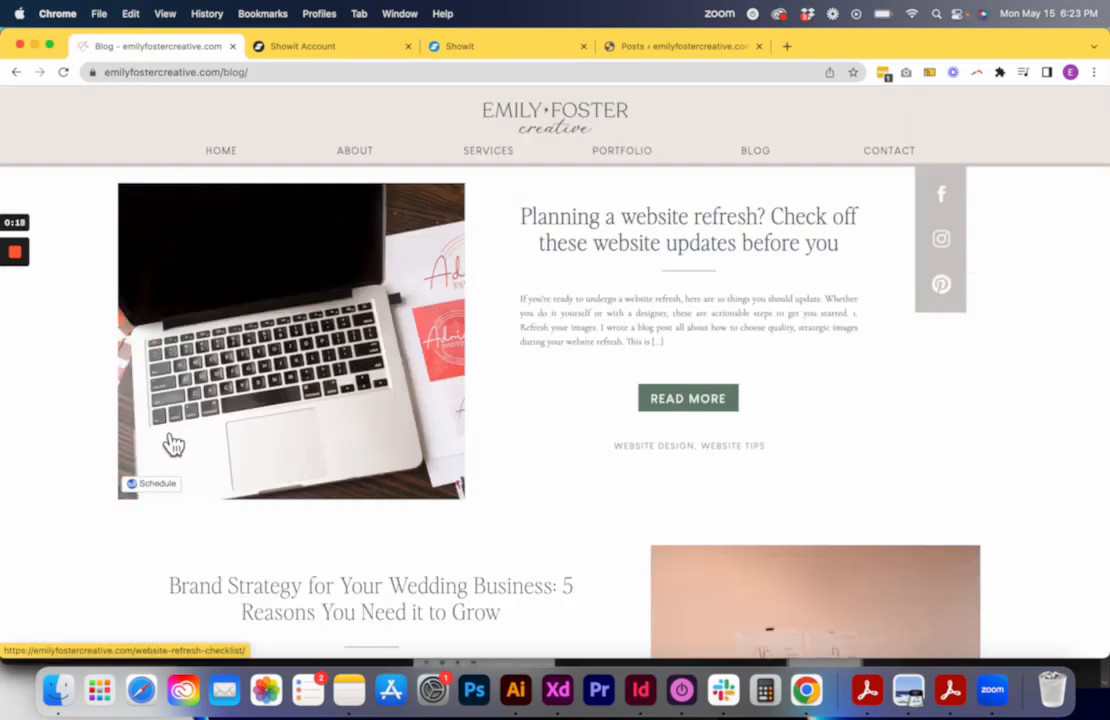
scroll(57, 577, "down", 5)
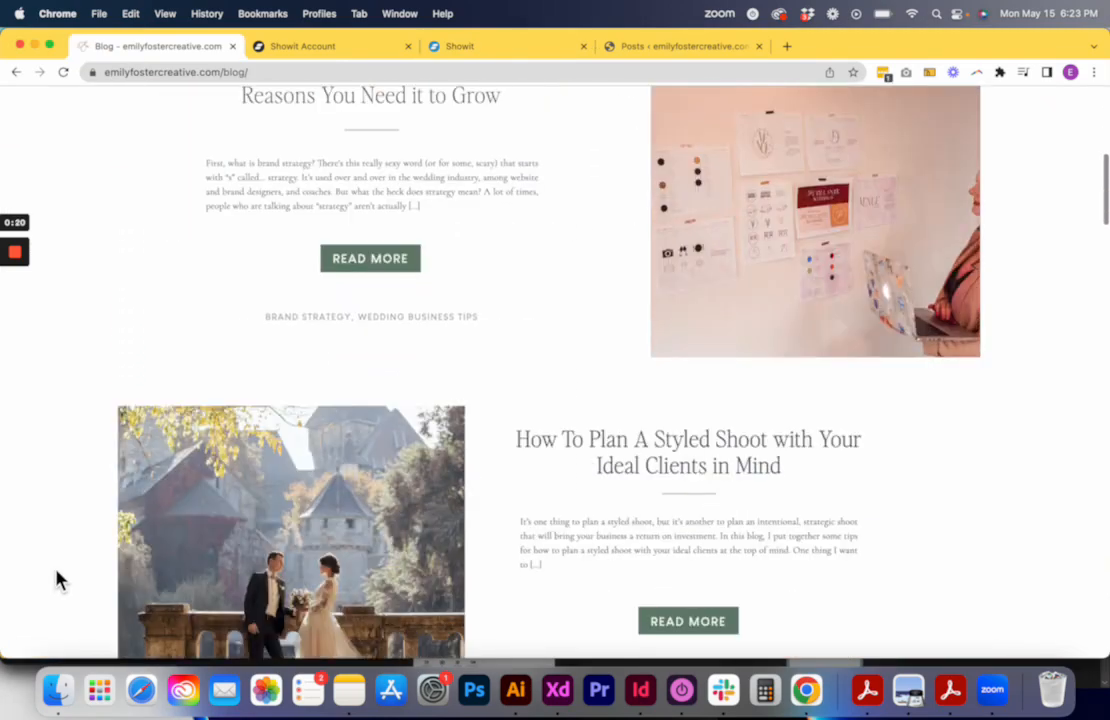
scroll(57, 577, "down", 5)
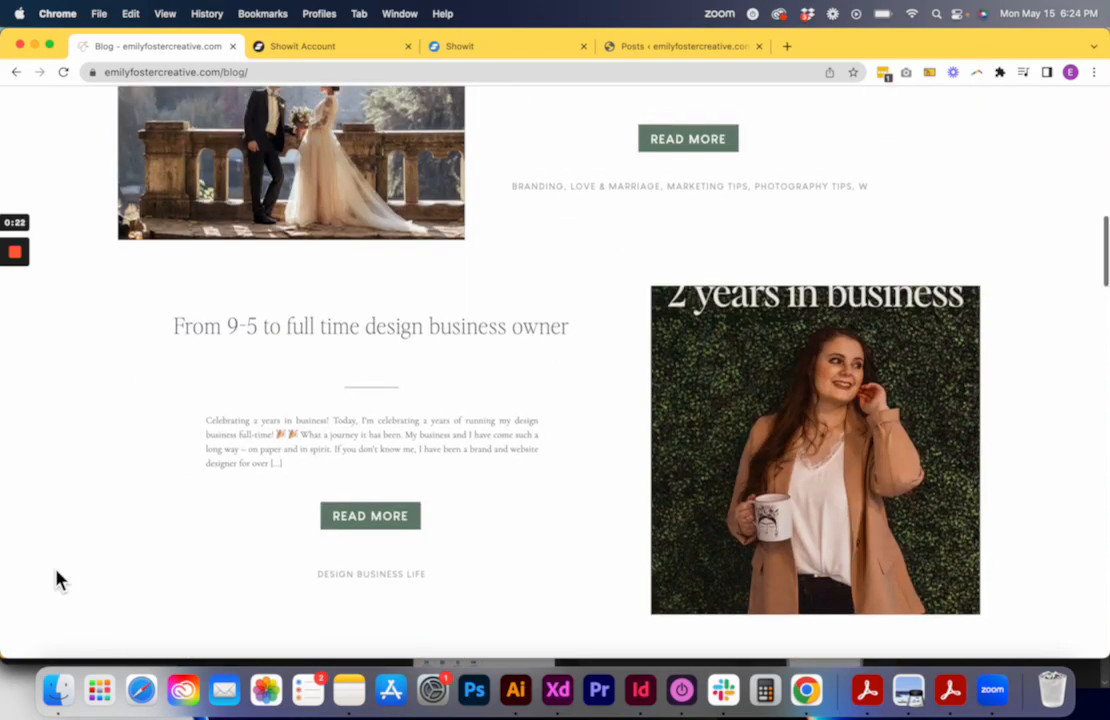
scroll(57, 577, "down", 5)
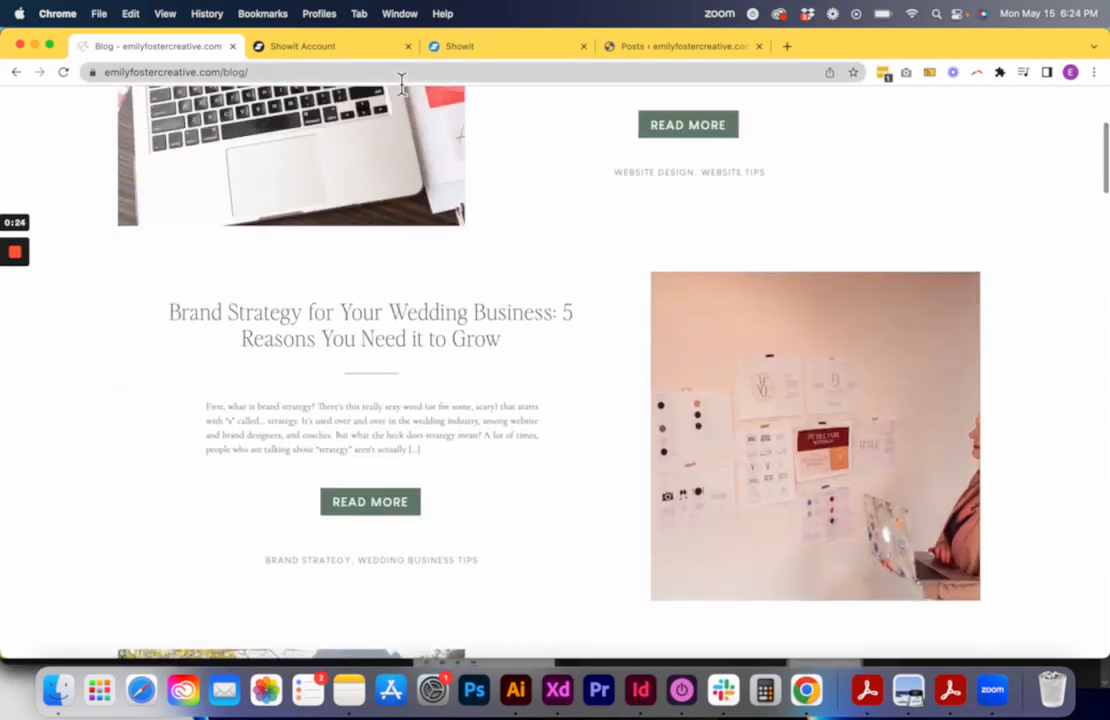
Step: Switch to the Showit editor, show only the desktop view and open the Blog template from the site's blog templates
left_click(470, 50)
left_click(330, 443)
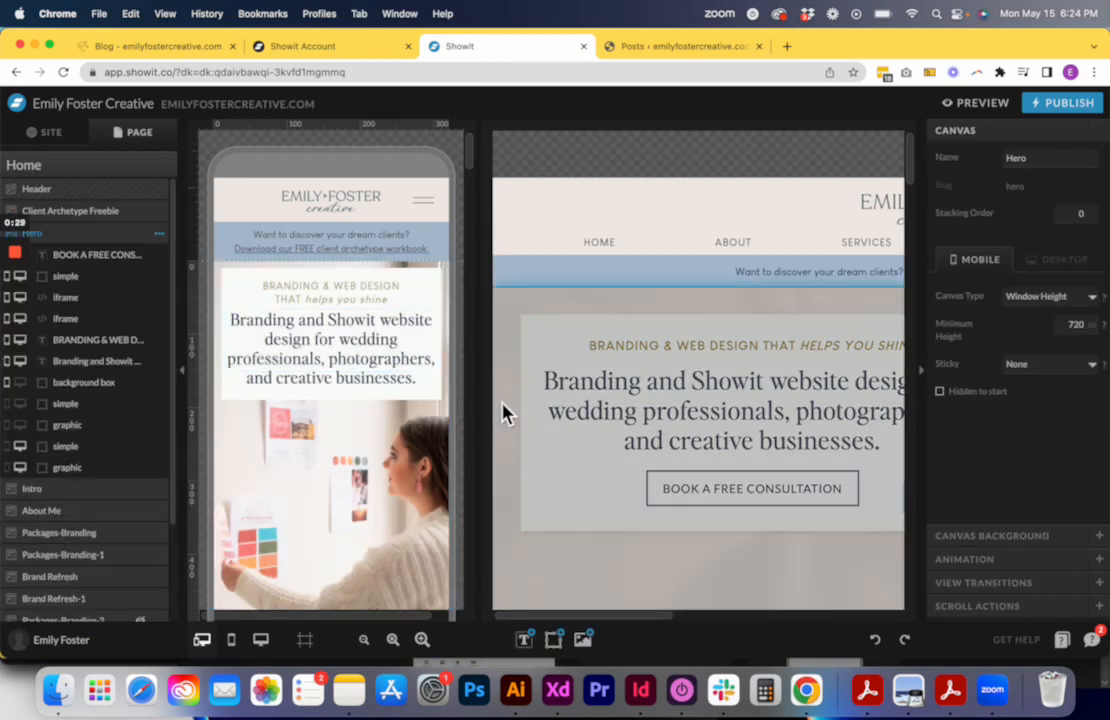
left_click(262, 642)
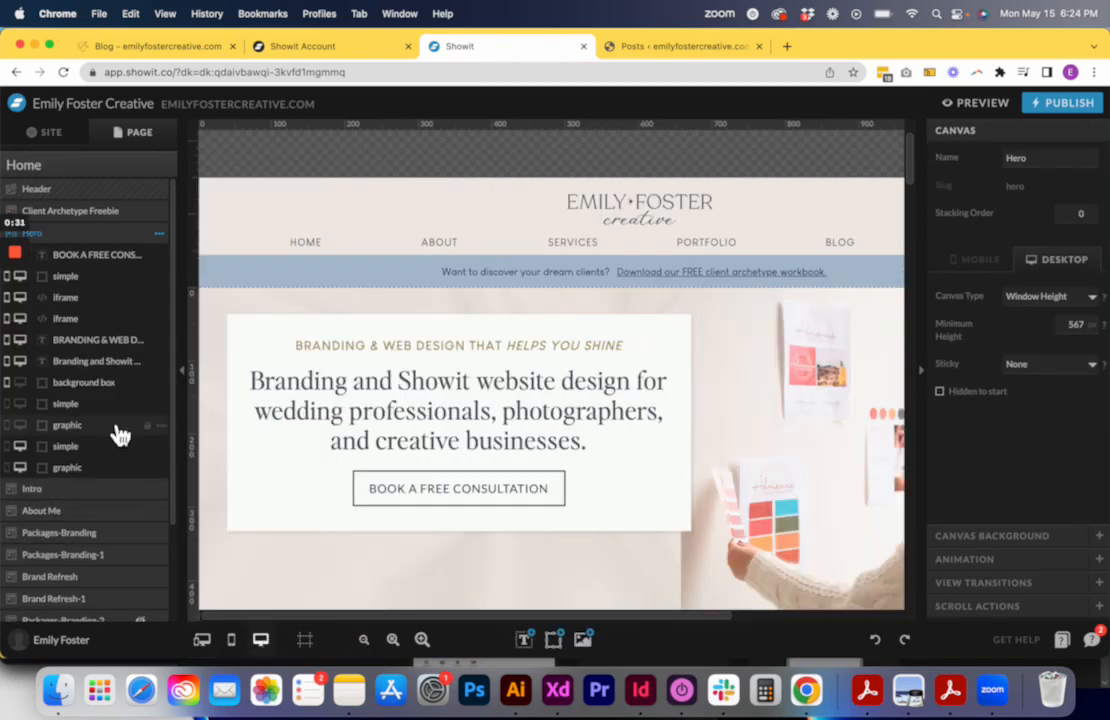
left_click(62, 138)
scroll(94, 426, "down", 15)
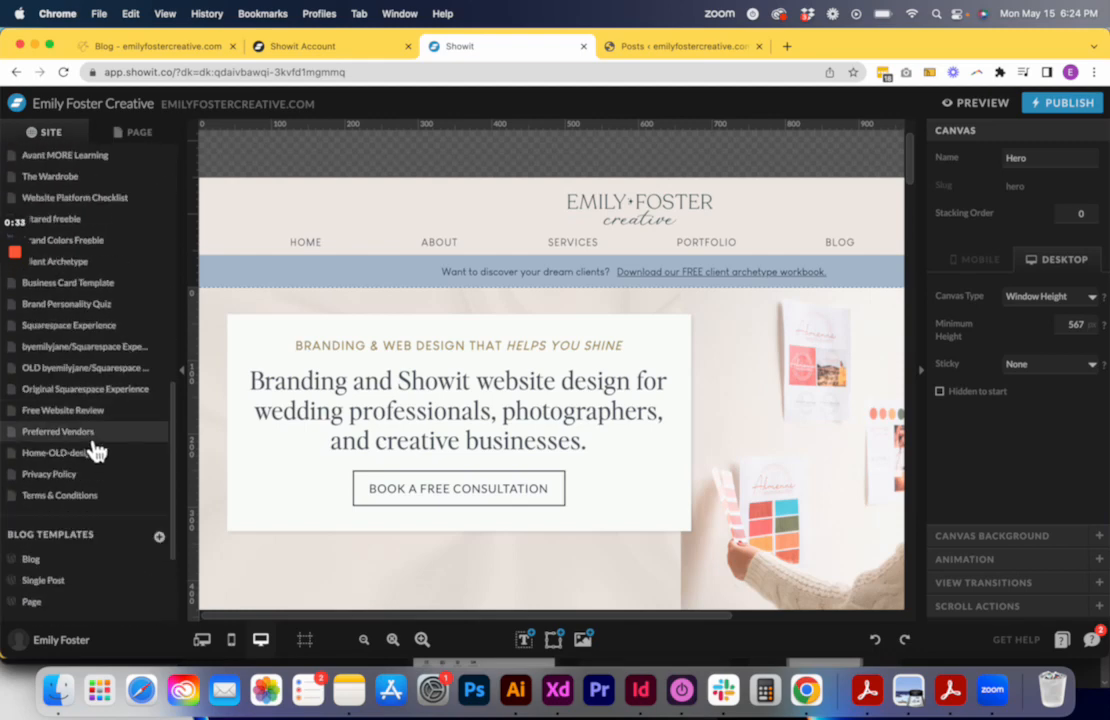
left_click(81, 411)
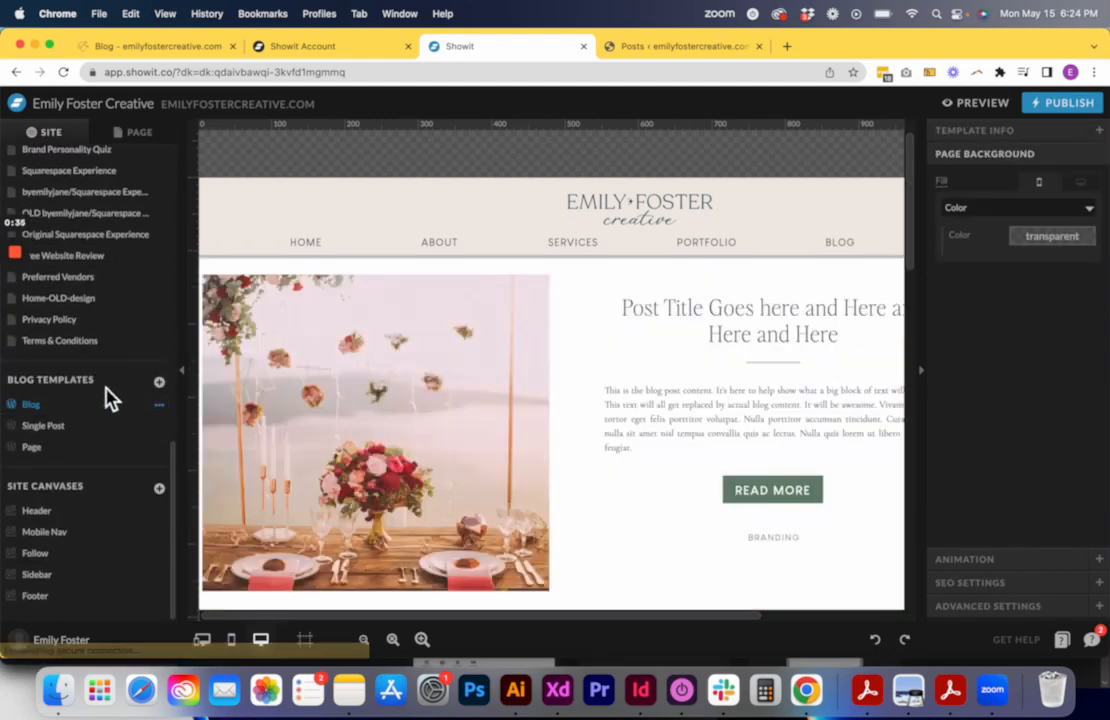
Step: Examine the Post Layout 1 canvas of the Blog template, checking its image, post title and post excerpt elements
scroll(449, 389, "down", 2)
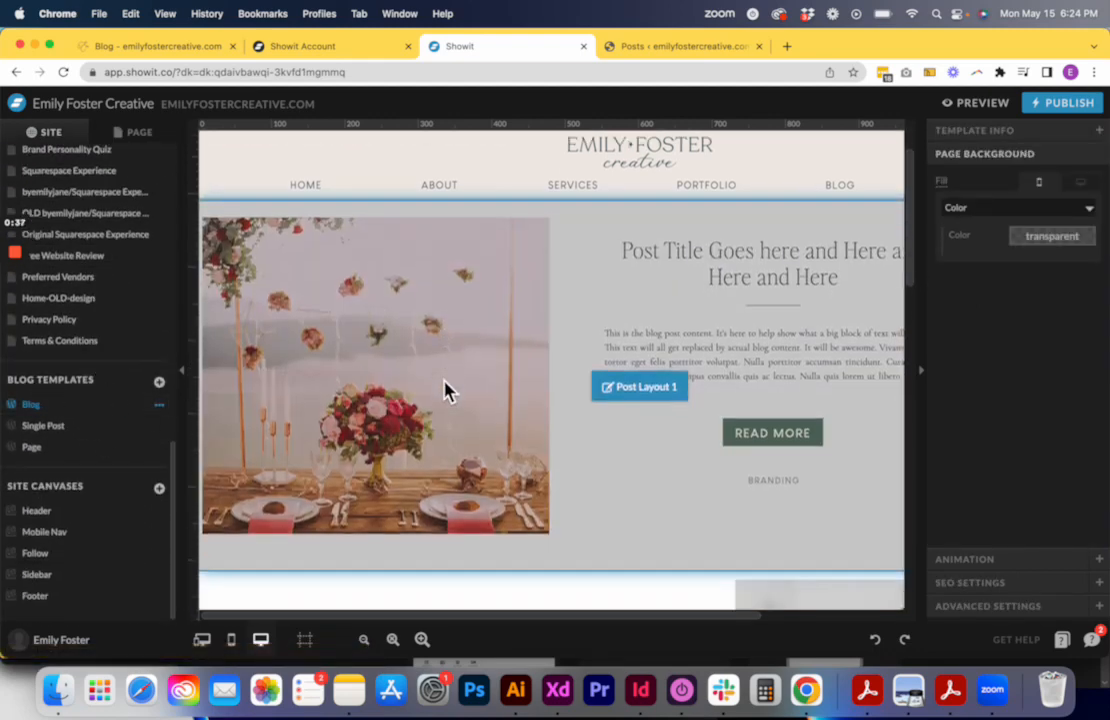
left_click(449, 389)
left_click(366, 642)
left_click(368, 643)
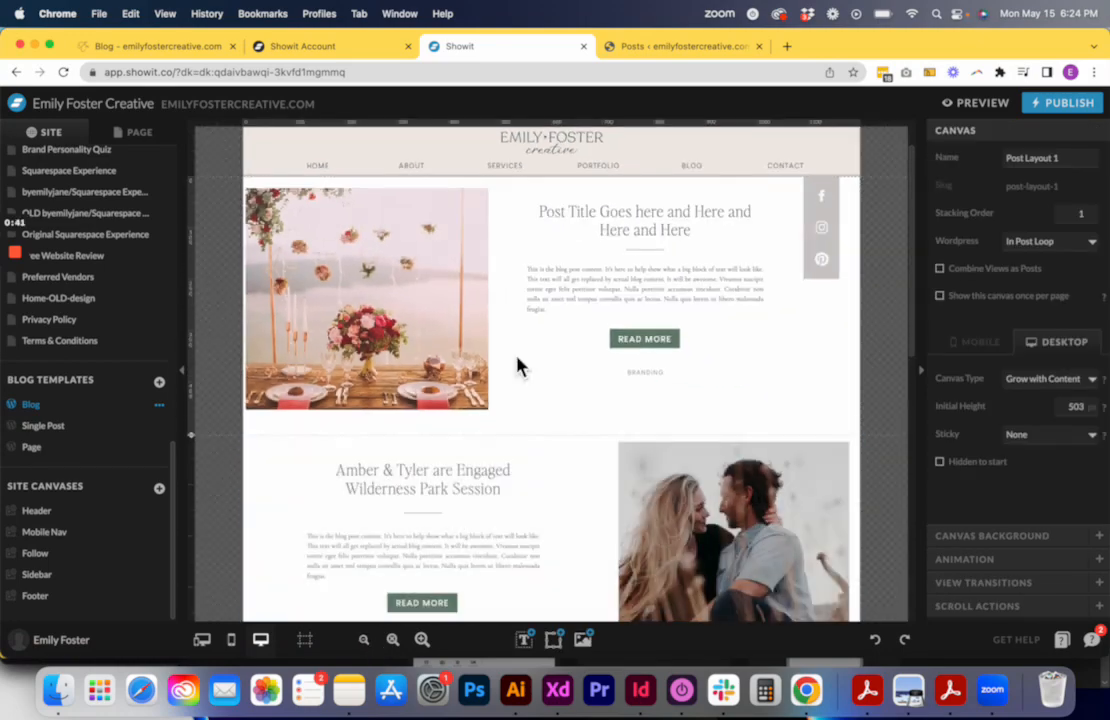
left_click(443, 293)
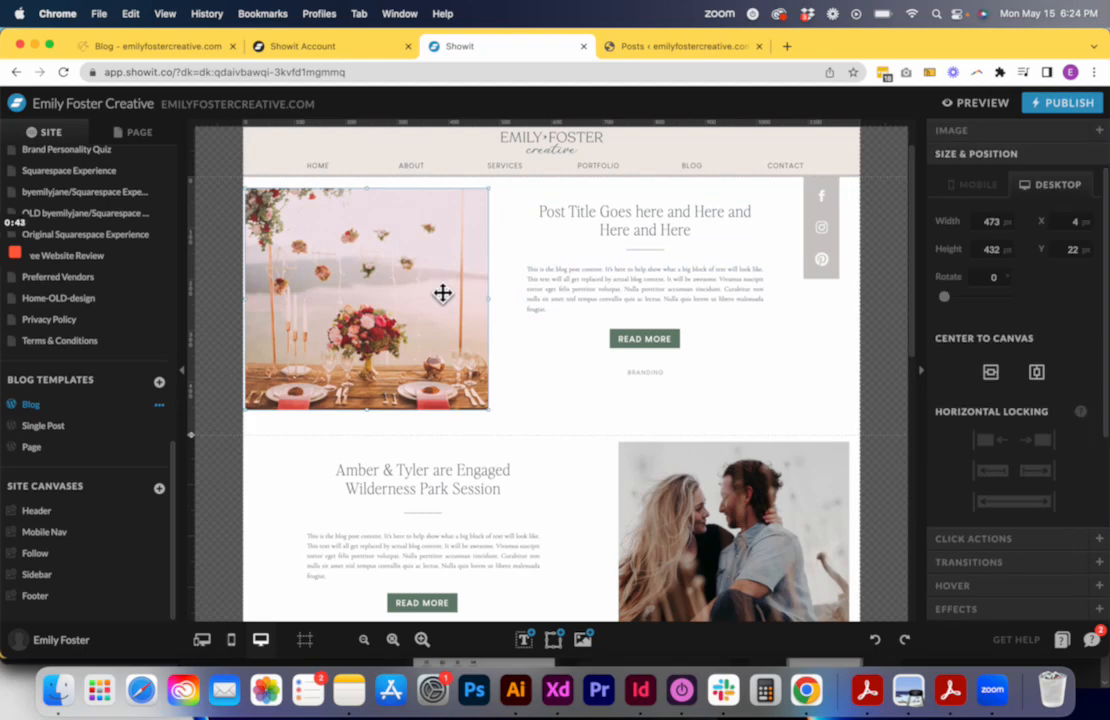
left_click(621, 235)
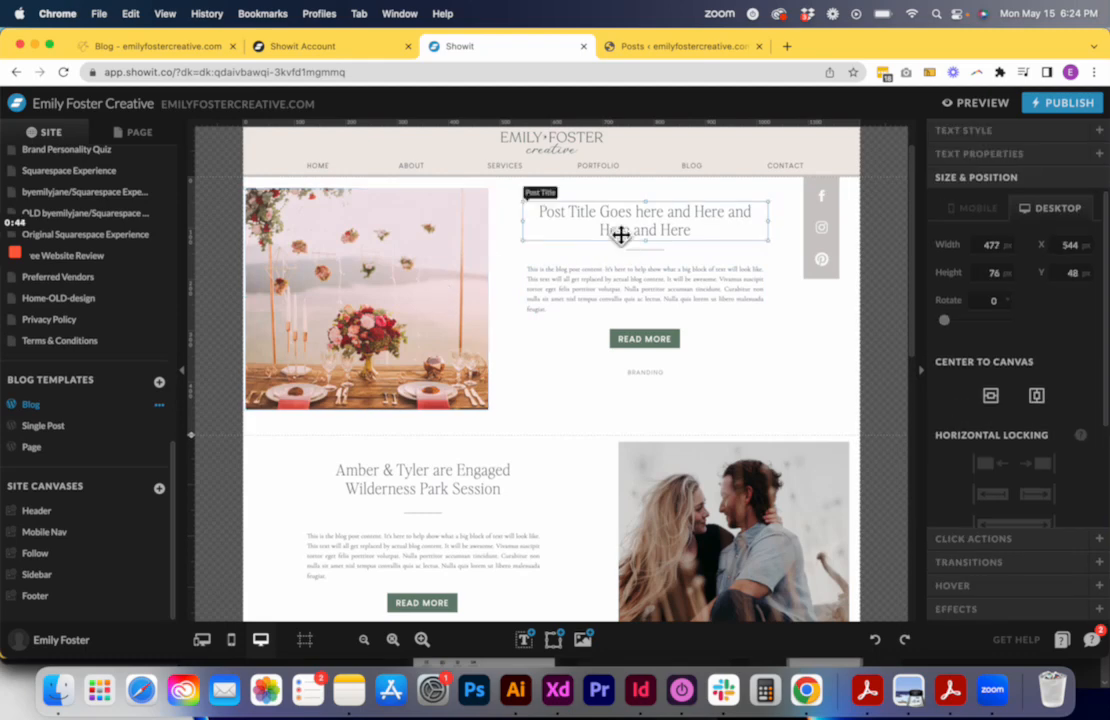
left_click(594, 299)
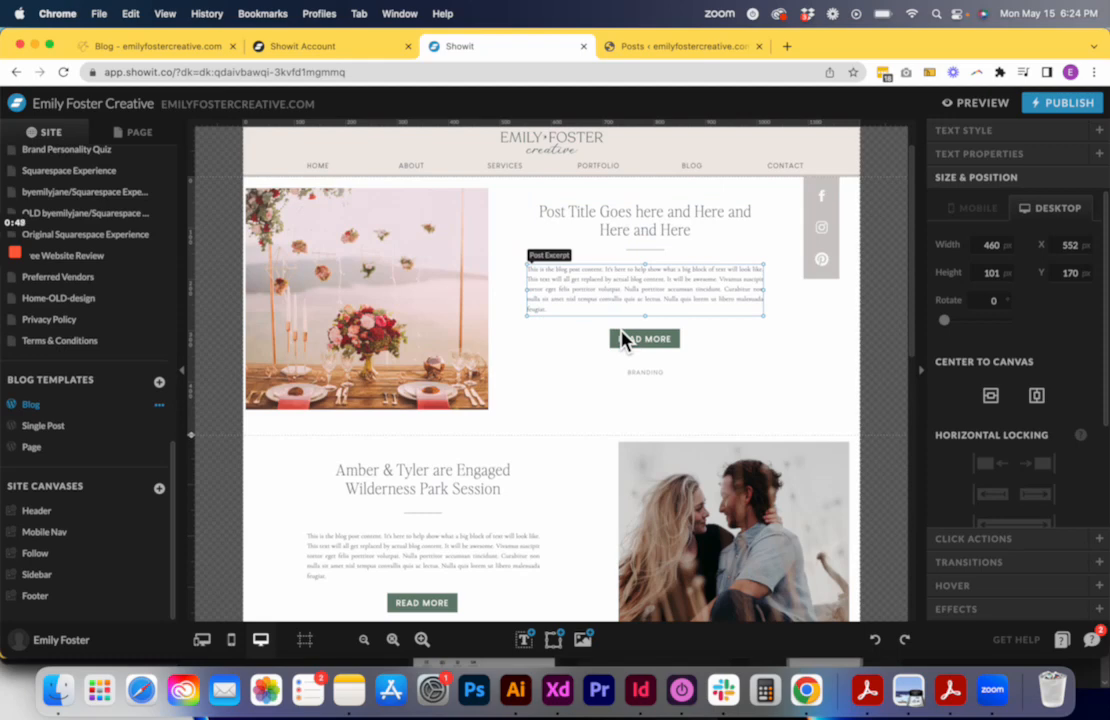
Step: Review the Single Post, Blog and Page templates and check the Posts list in the WordPress tab
left_click(92, 428)
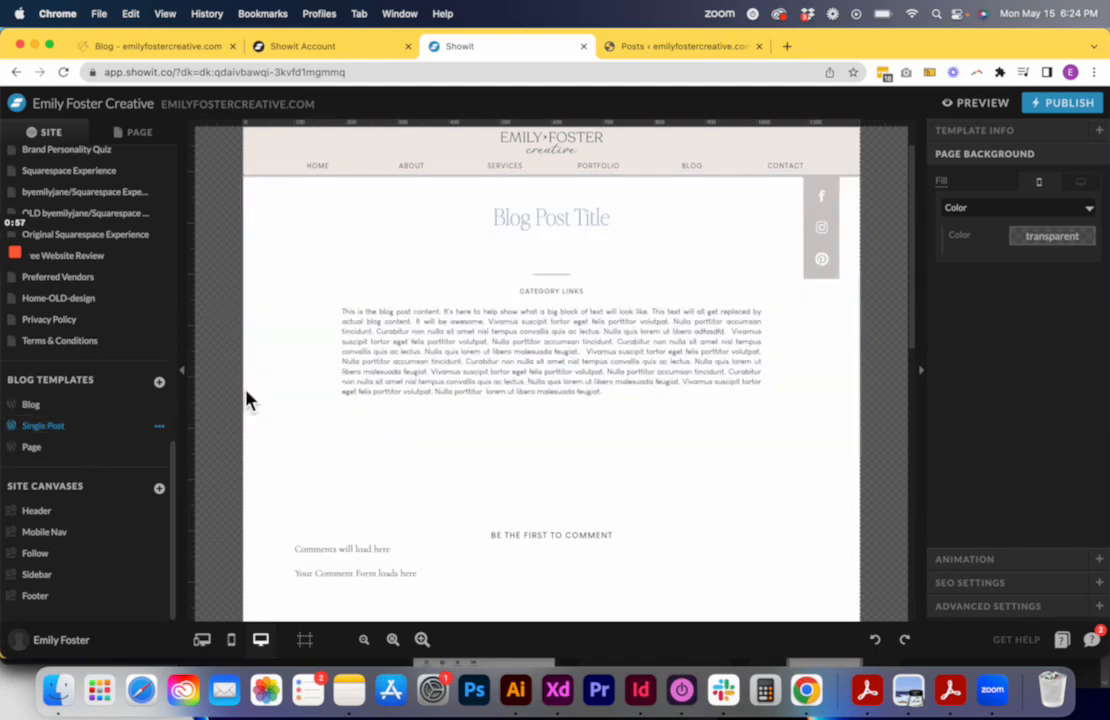
left_click(71, 452)
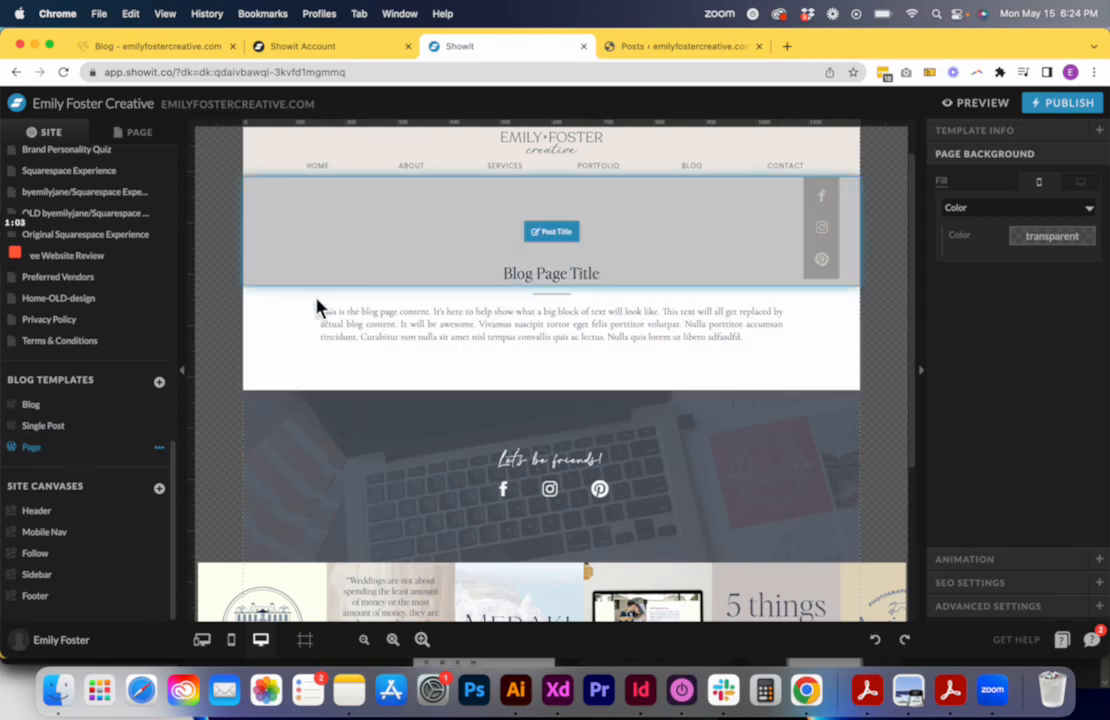
left_click(100, 406)
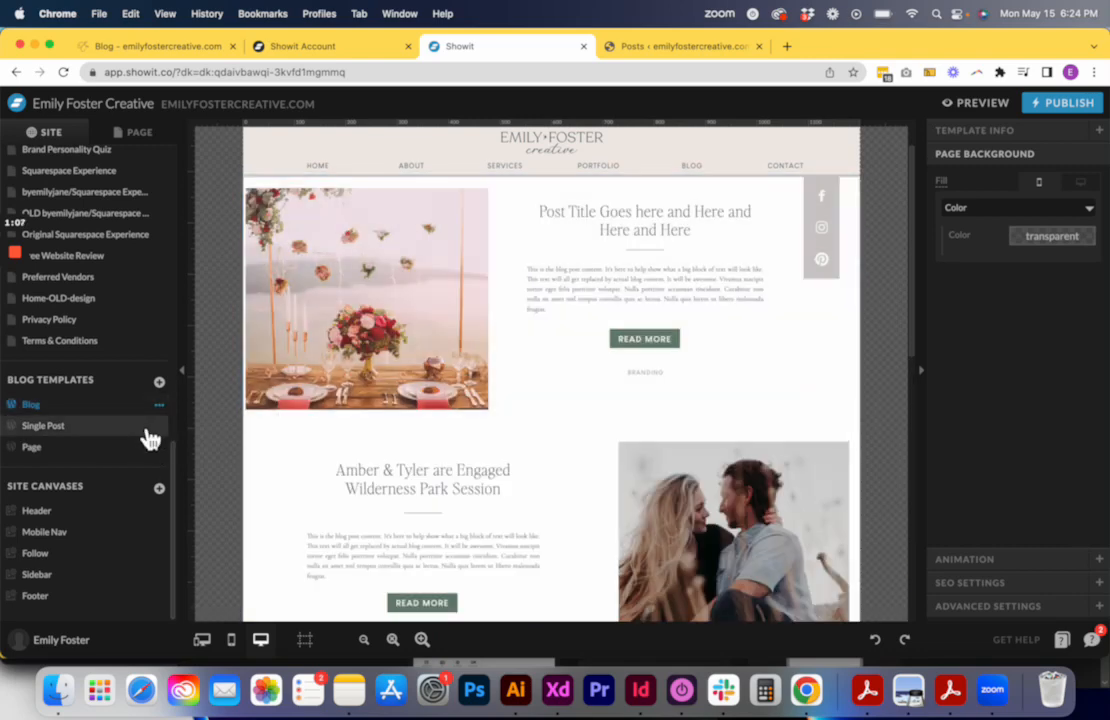
left_click(113, 459)
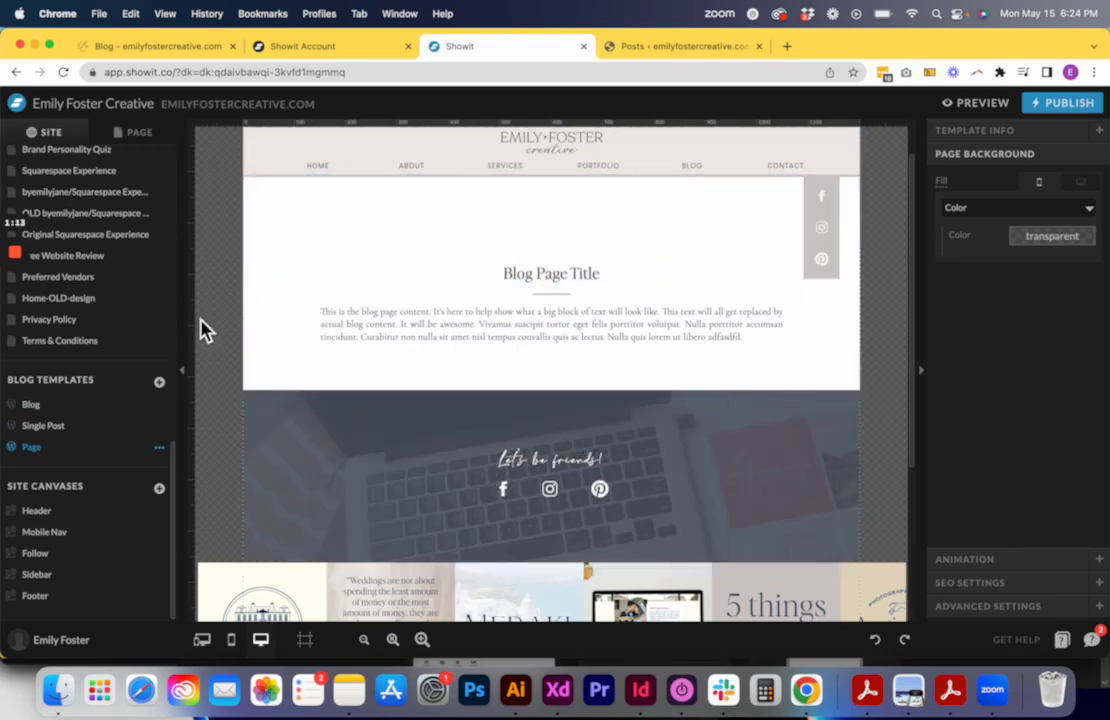
left_click(659, 48)
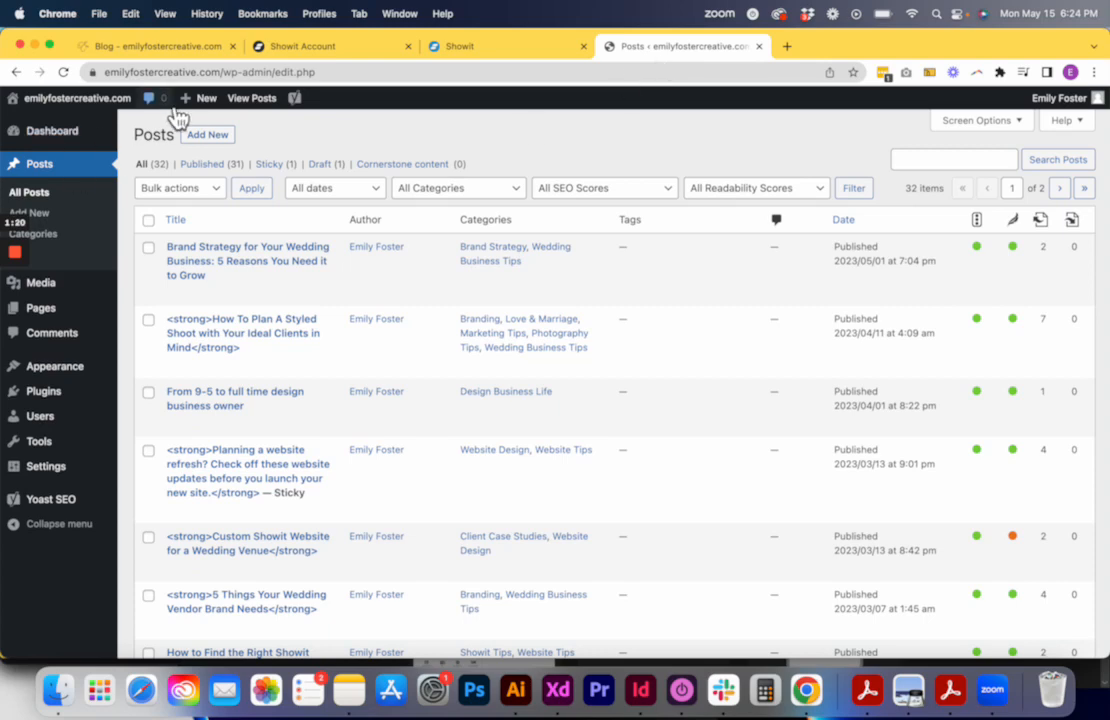
left_click(480, 48)
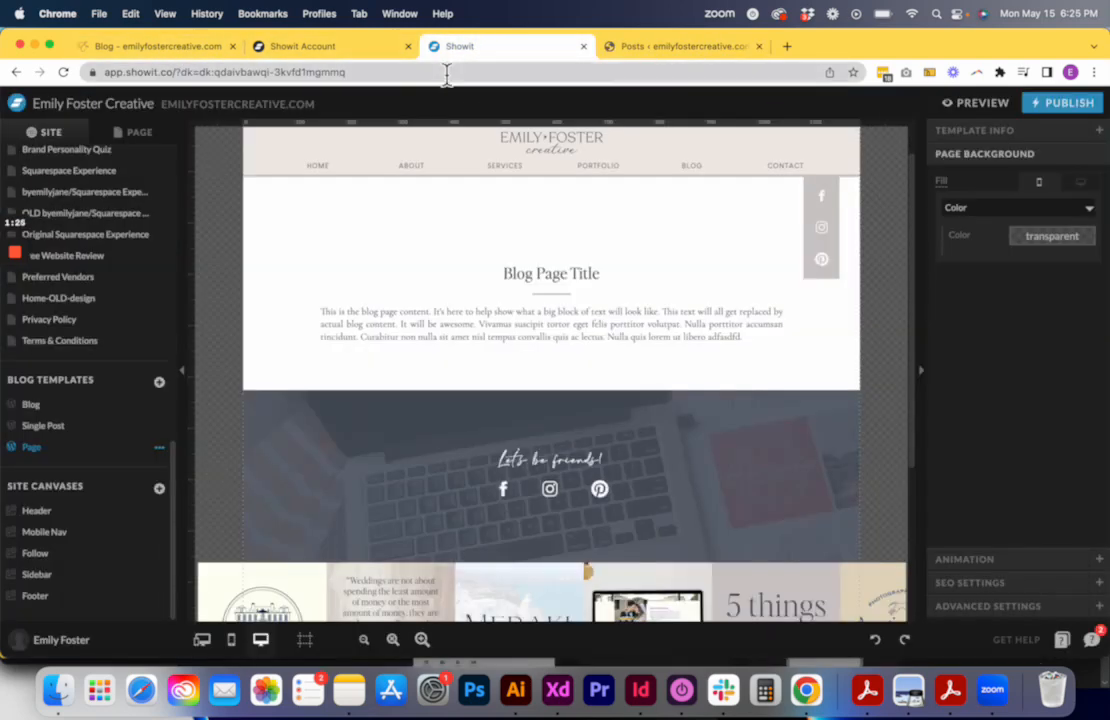
Step: Search Google for showit.co in a new browser tab
left_click(789, 47)
type("sh")
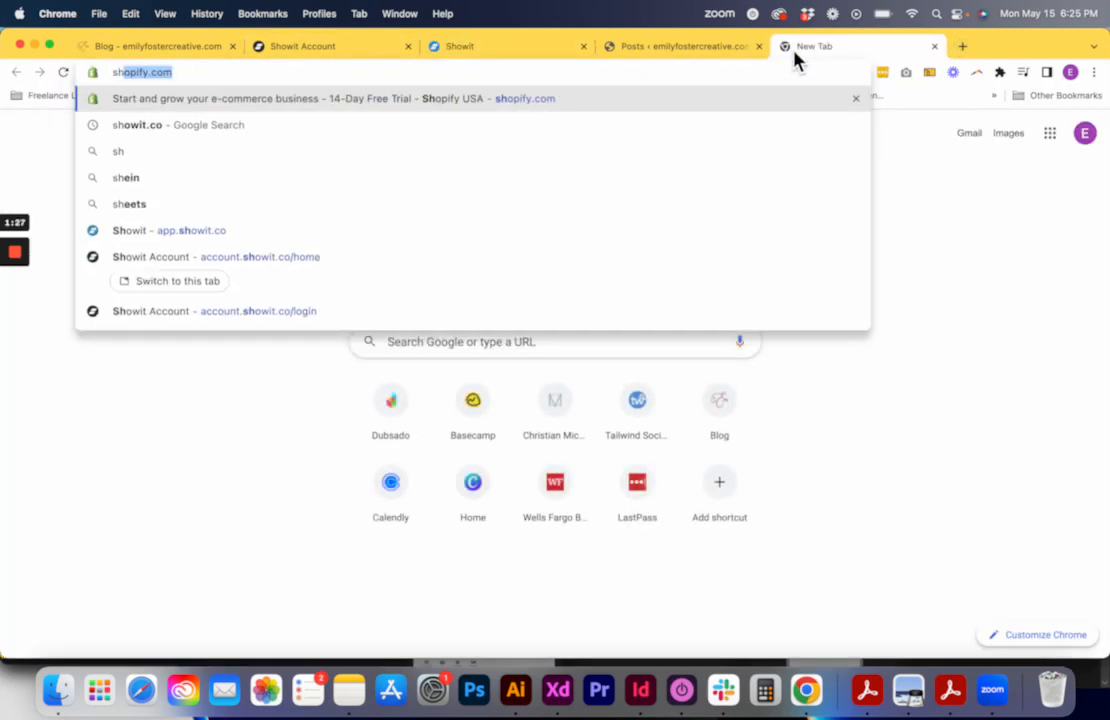
type("owit")
key("Return")
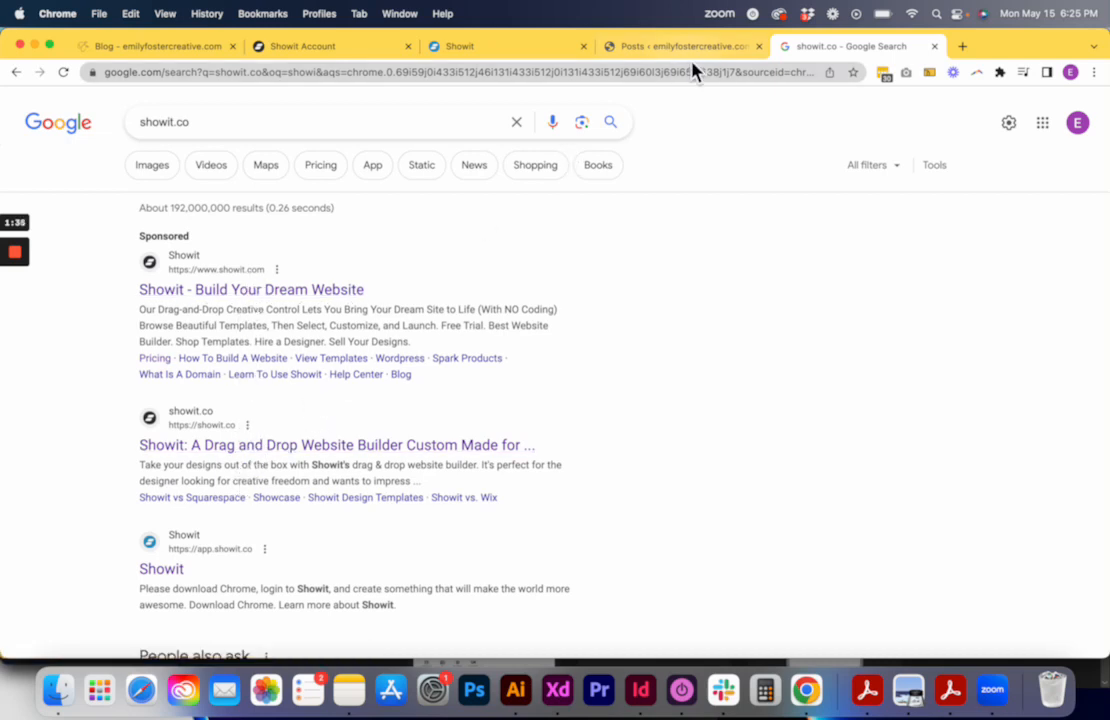
Step: Close the existing WordPress Posts tab and load emilyfostercreative.com/wp-admin in a new tab
left_click(716, 47)
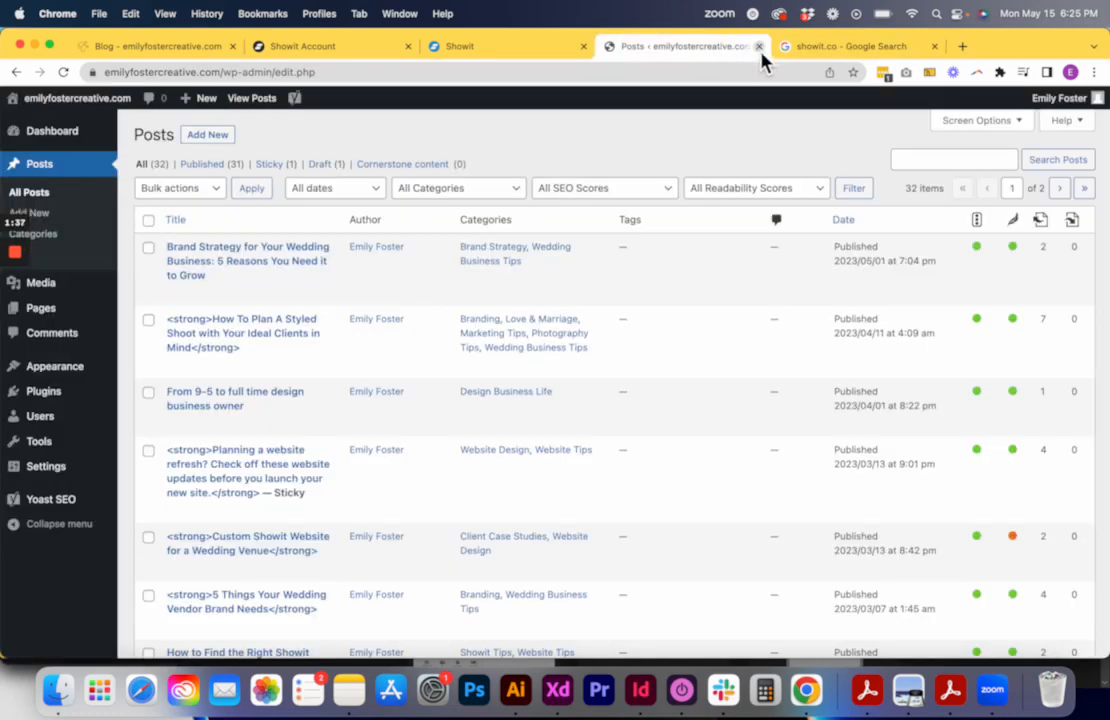
left_click(759, 47)
left_click(792, 47)
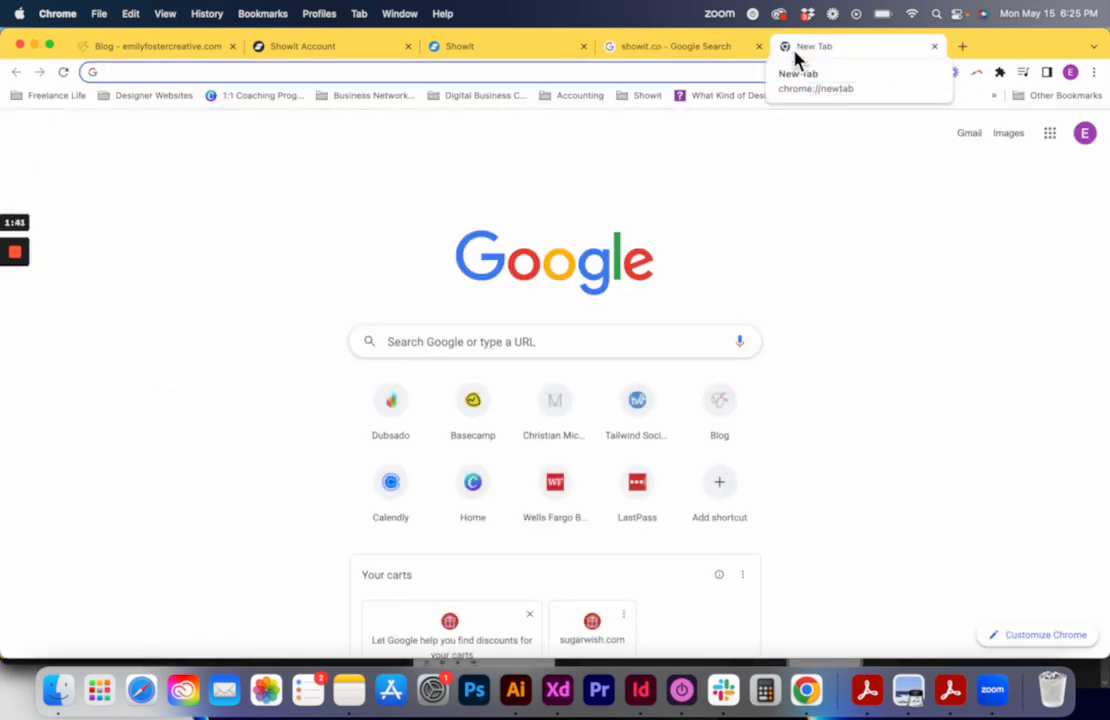
type("emilyfost")
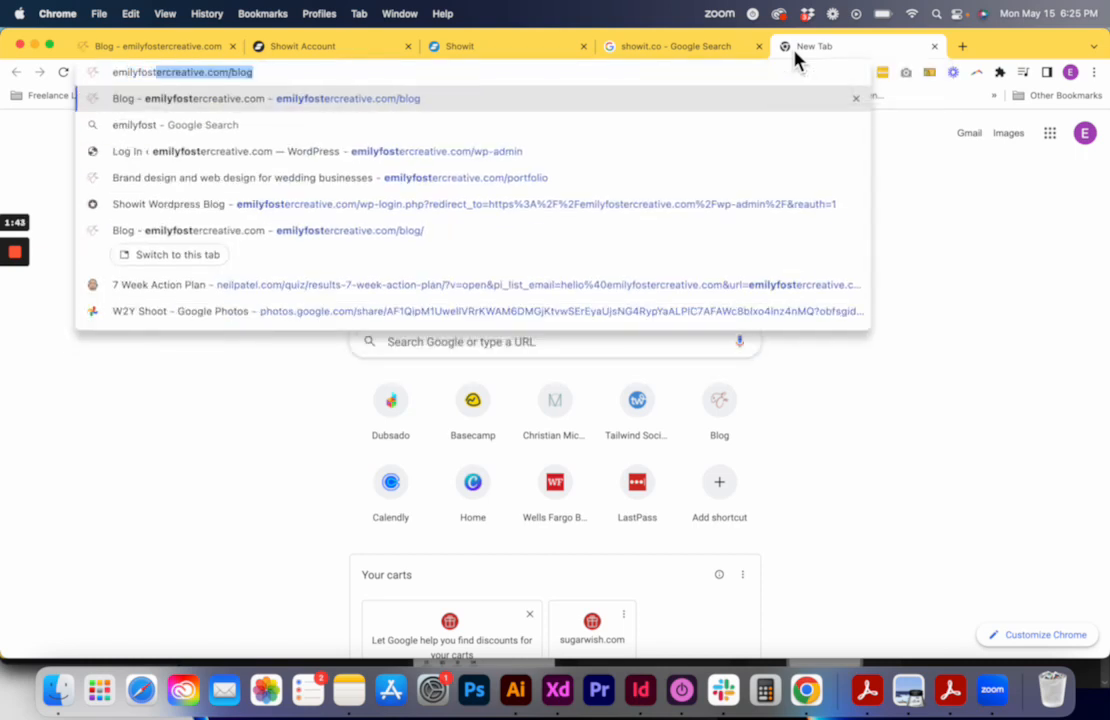
type("ercreative.co")
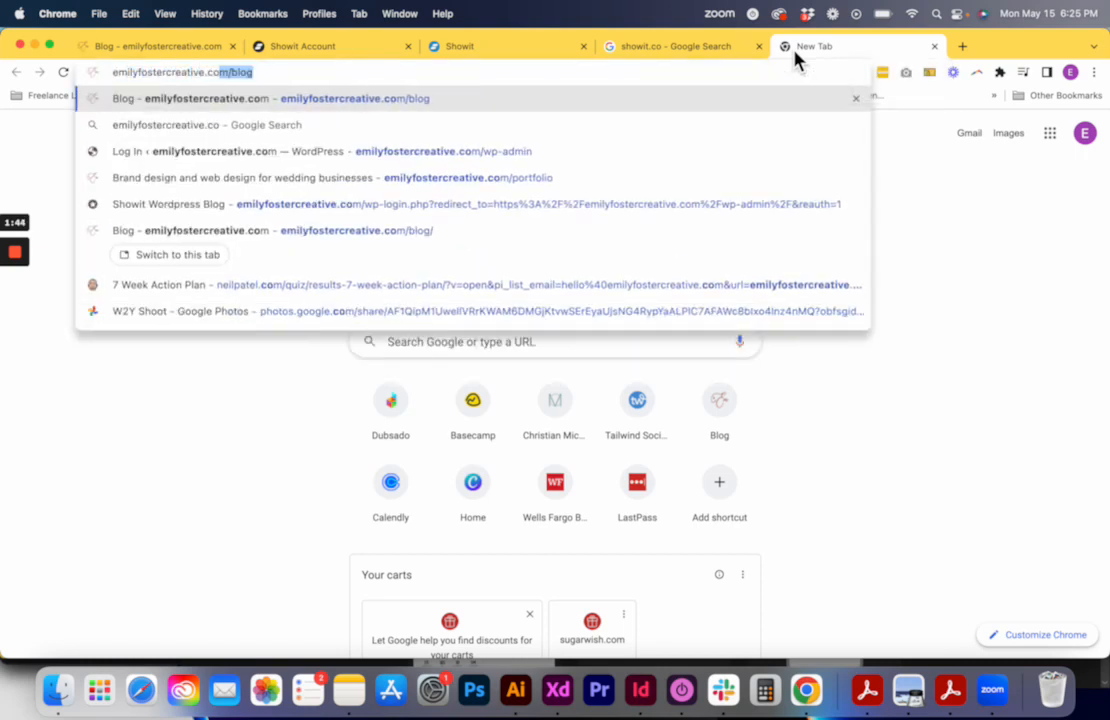
type("m")
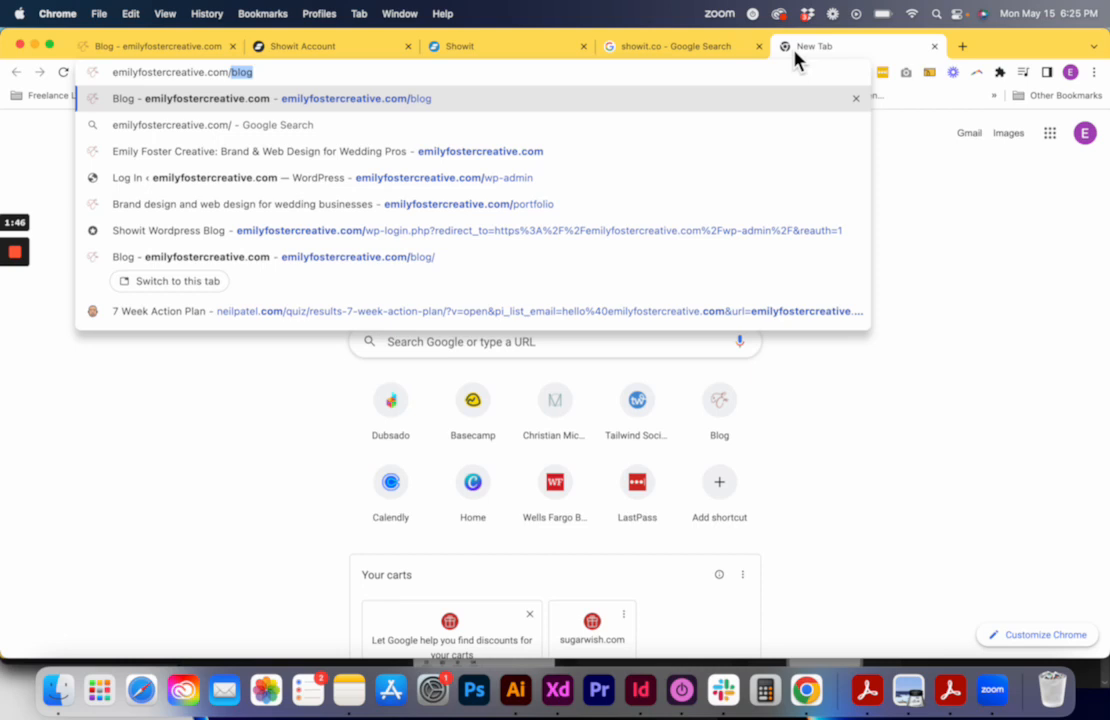
type("/wp-admin")
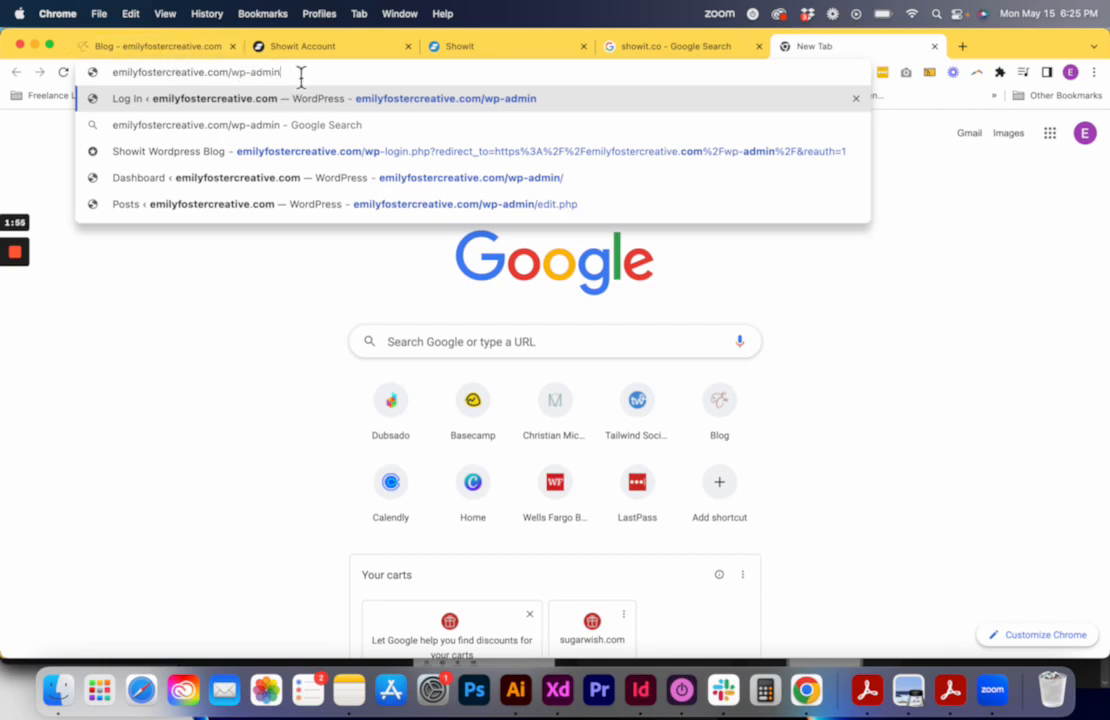
key("Return")
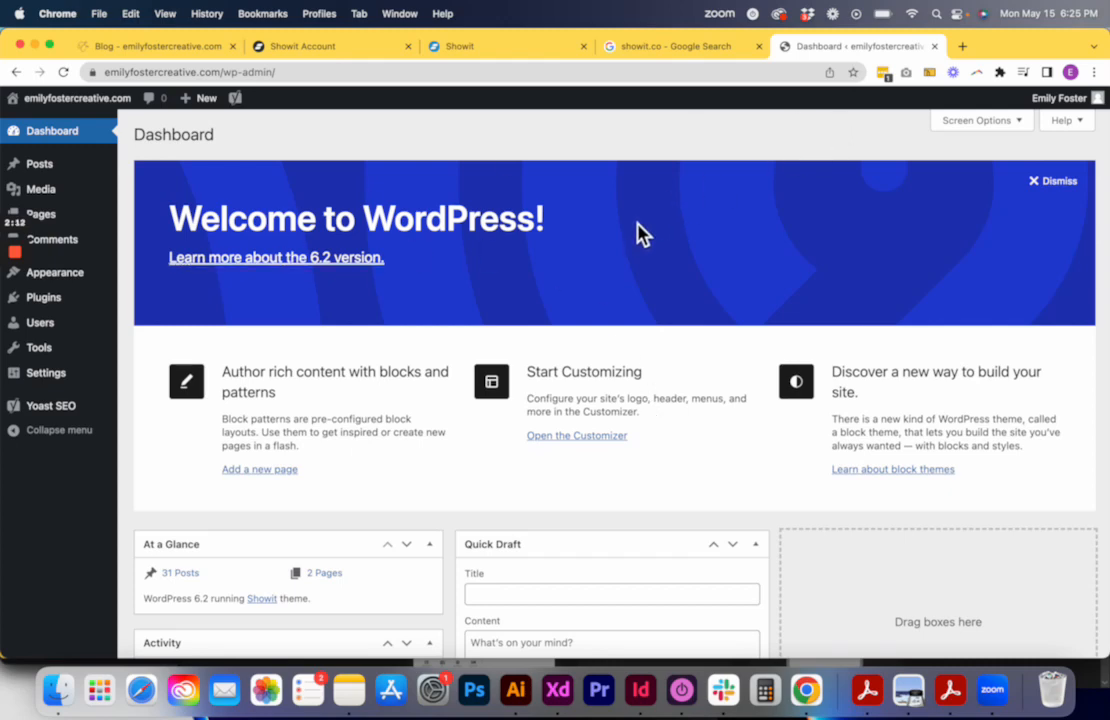
Step: Open the full list of blog posts in WordPress and compare it with the Page template in Showit
mouse_move(70, 173)
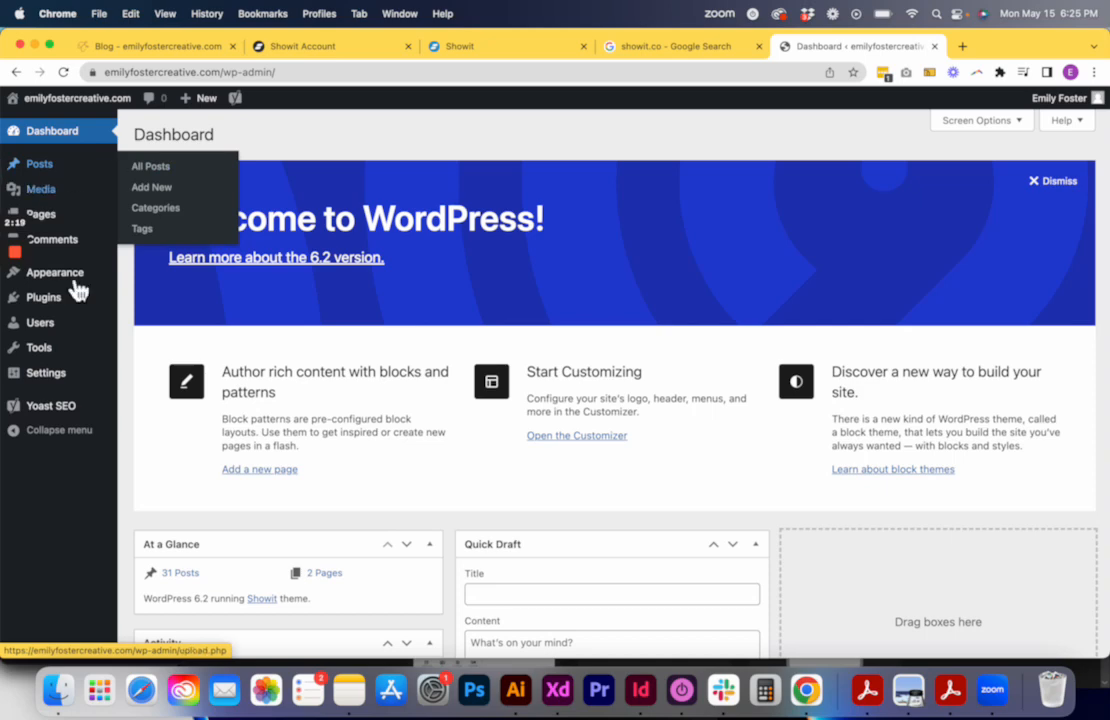
mouse_move(68, 378)
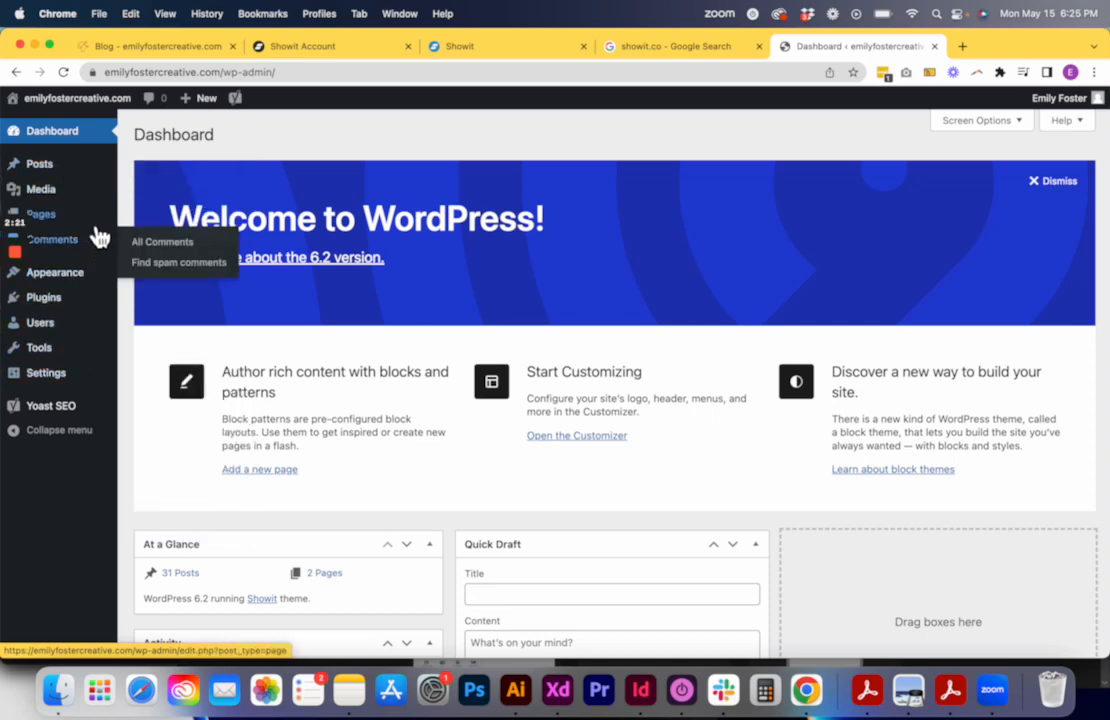
left_click(88, 175)
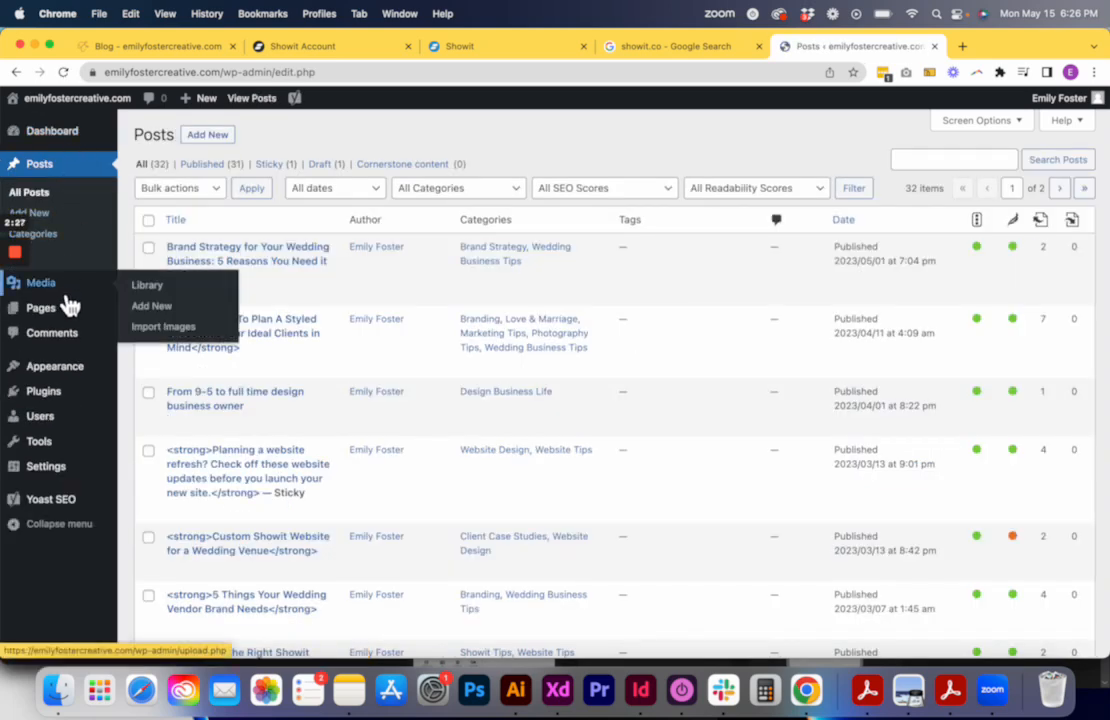
mouse_move(68, 318)
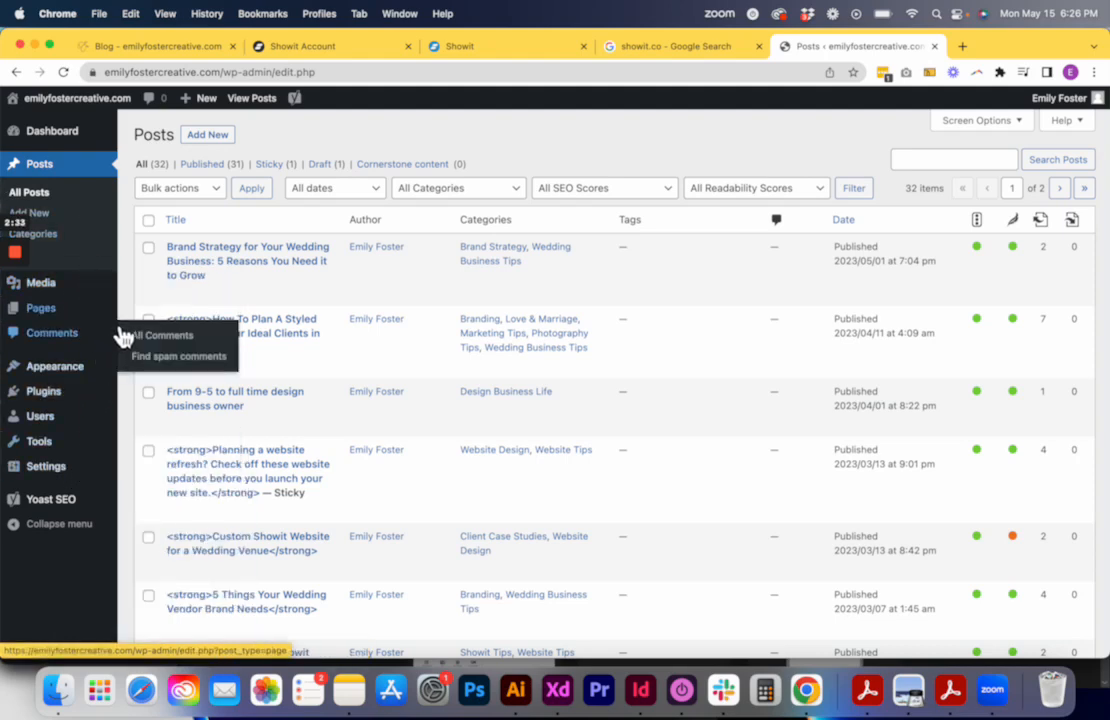
mouse_move(129, 325)
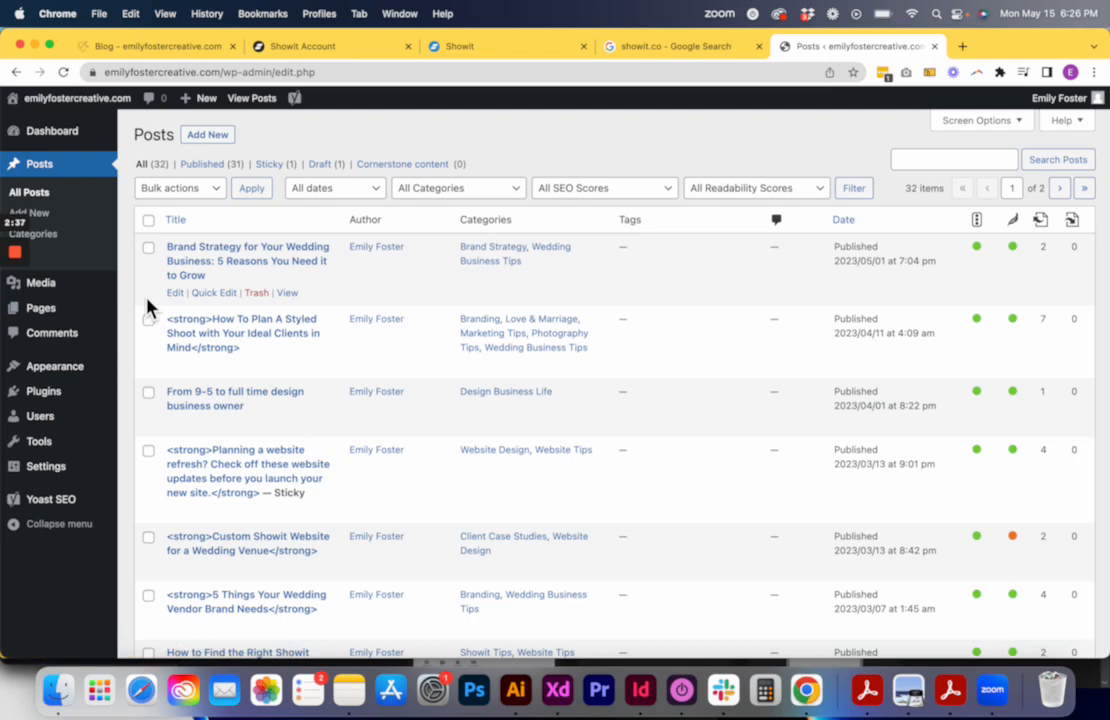
left_click(495, 47)
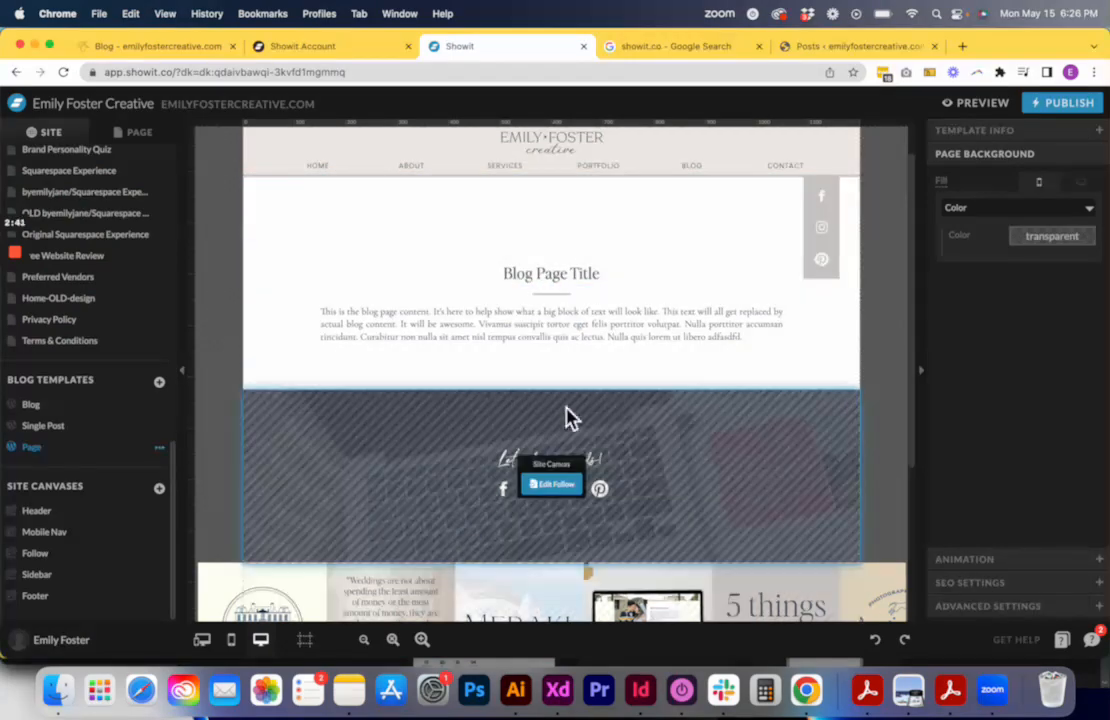
left_click(898, 50)
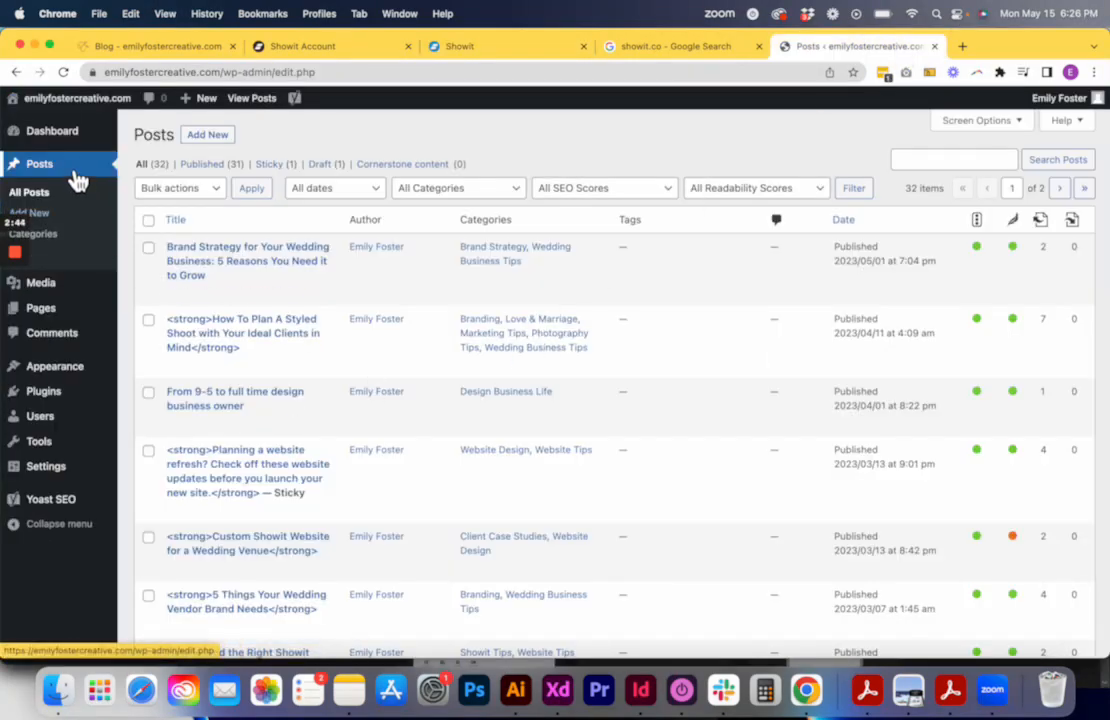
Step: Open the post categories in WordPress and review the category list and the Add New Category form
left_click(79, 246)
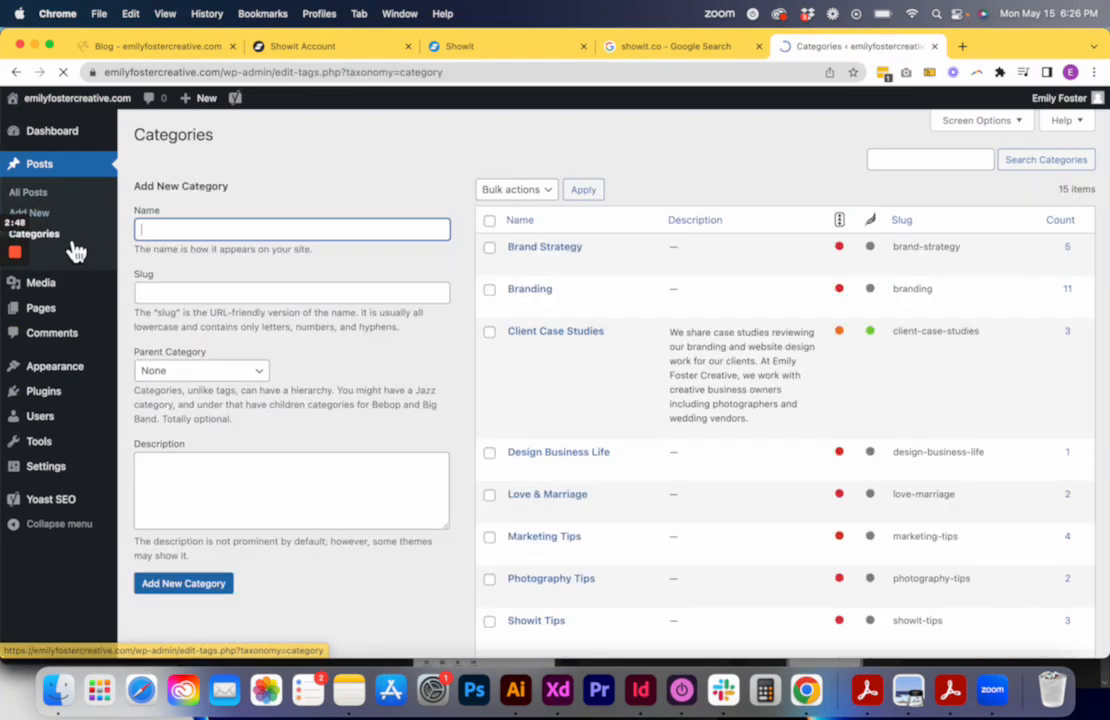
scroll(612, 258, "down", 5)
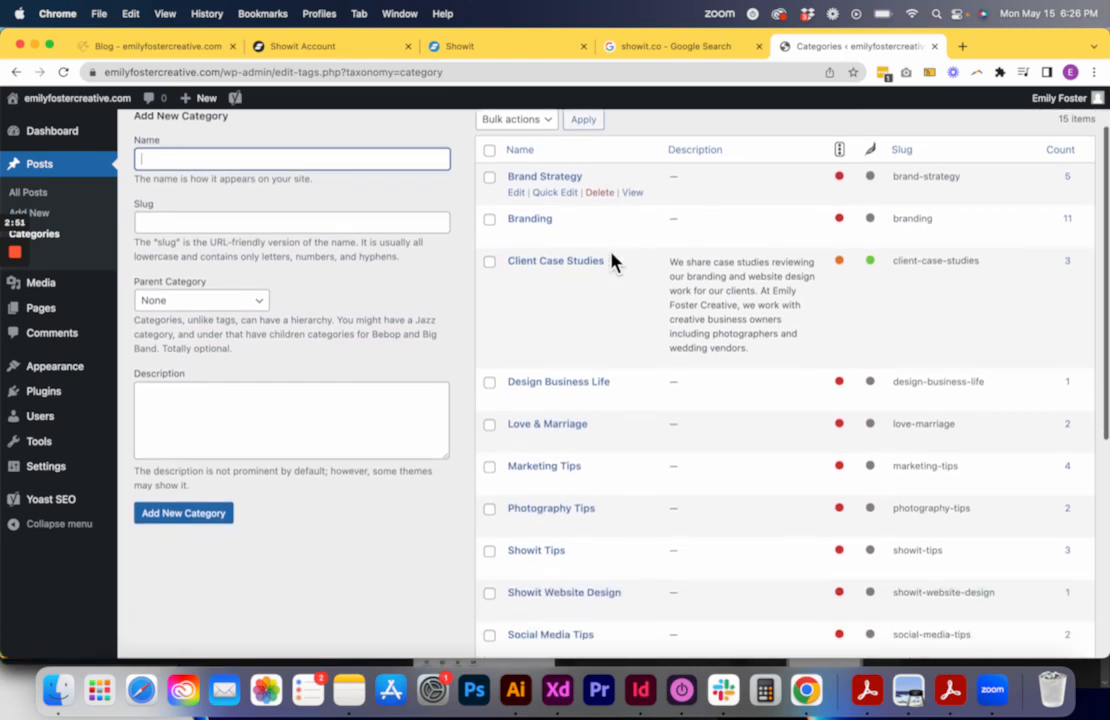
scroll(586, 362, "up", 5)
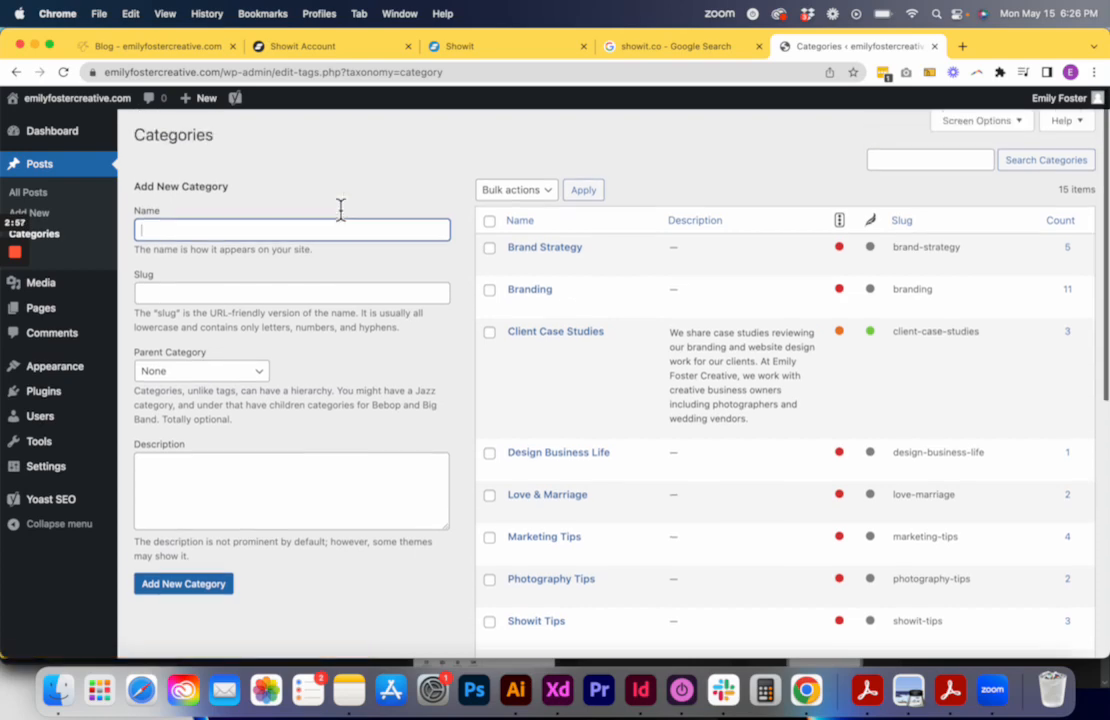
scroll(339, 210, "up", 1)
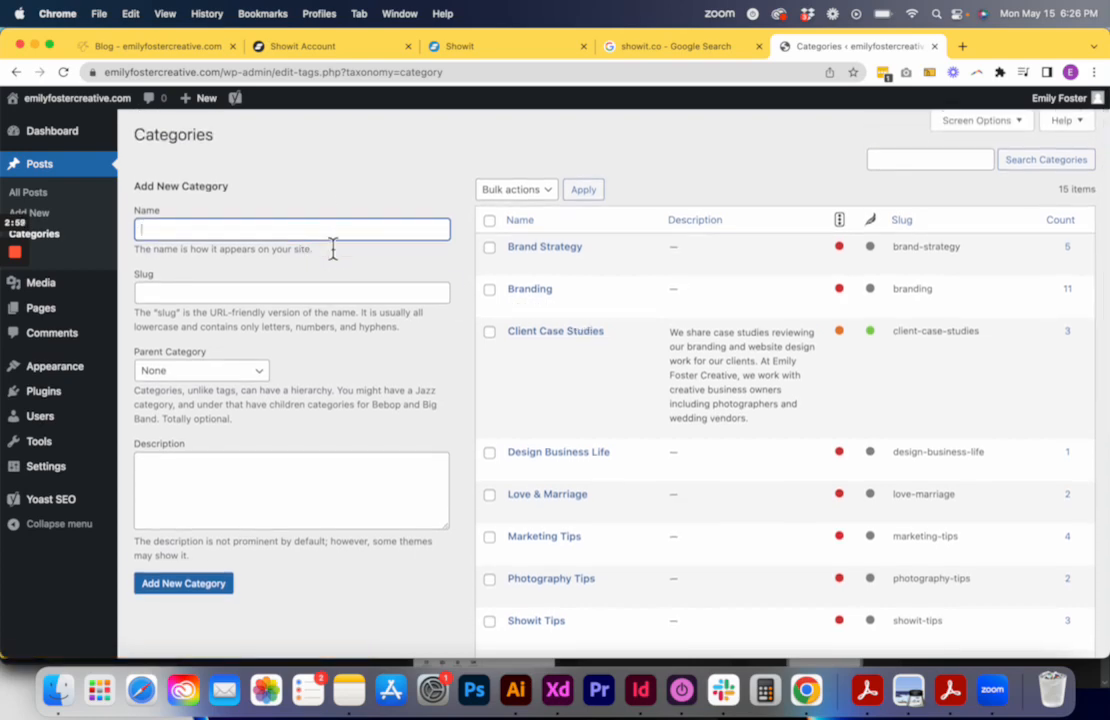
Step: Return to the full list of blog posts and look over the entries
left_click(58, 172)
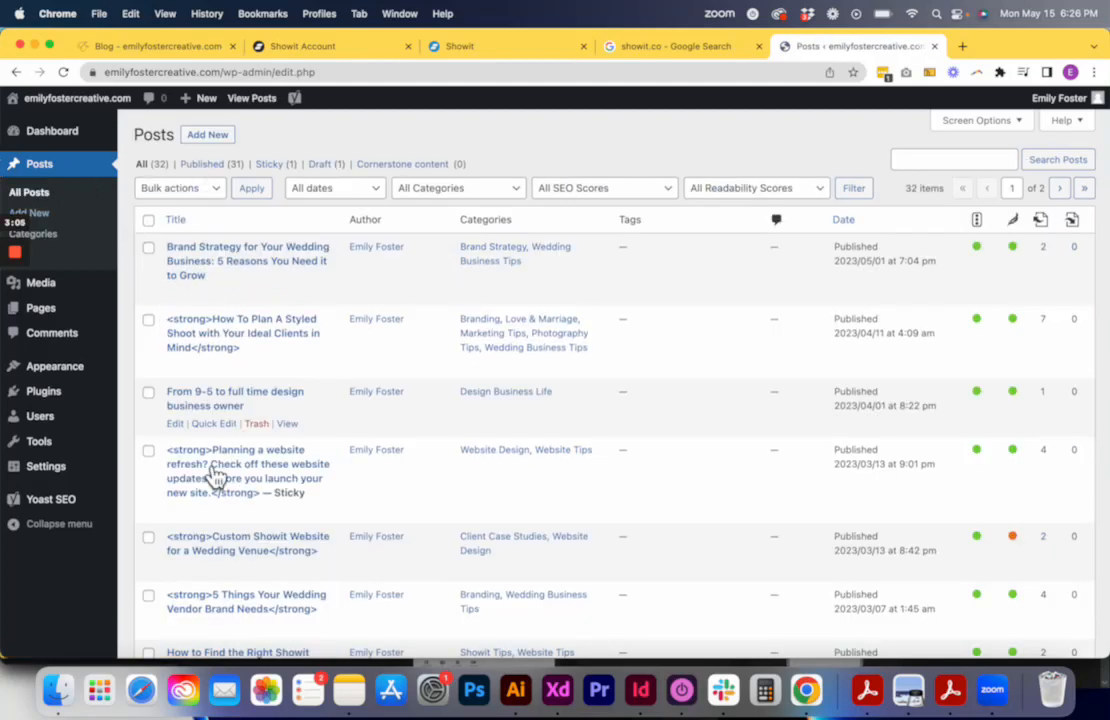
scroll(200, 500, "down", 3)
scroll(193, 513, "up", 3)
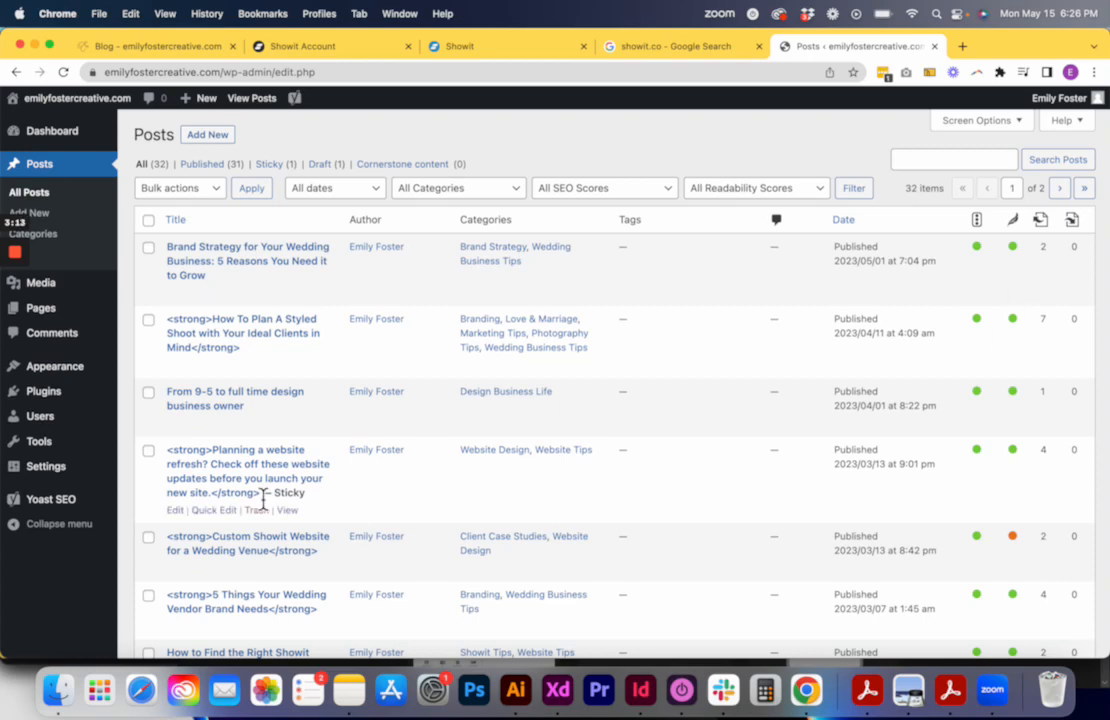
Step: Open the installed plugins and search them for "yoast seo"
left_click(62, 399)
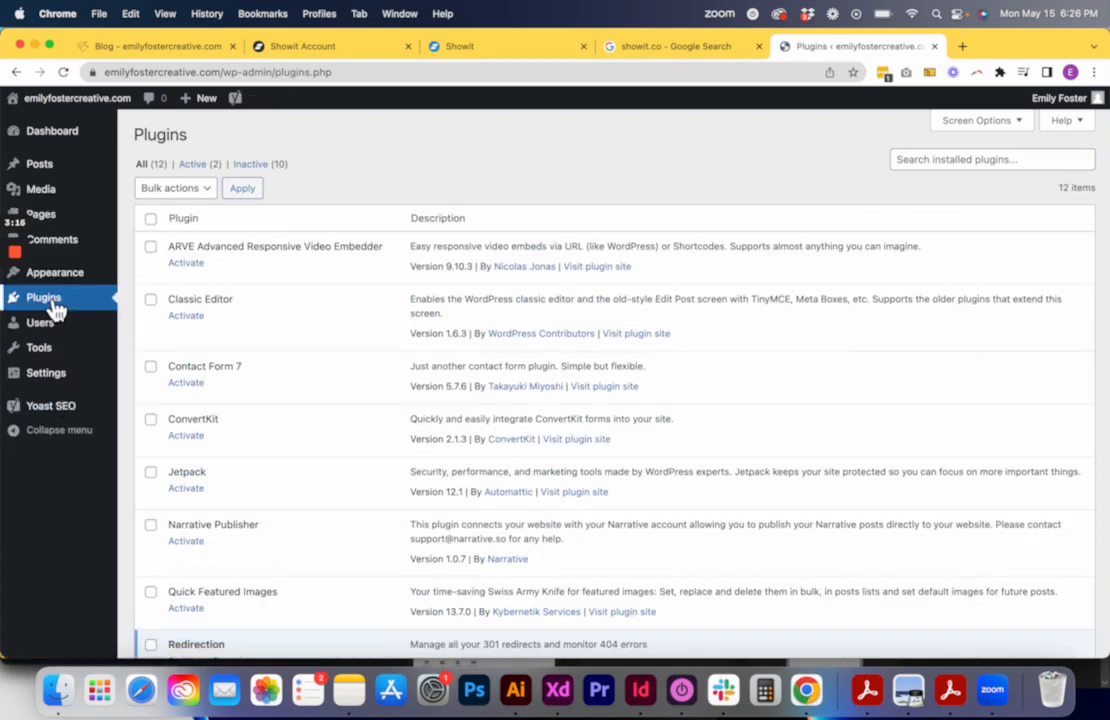
left_click(915, 164)
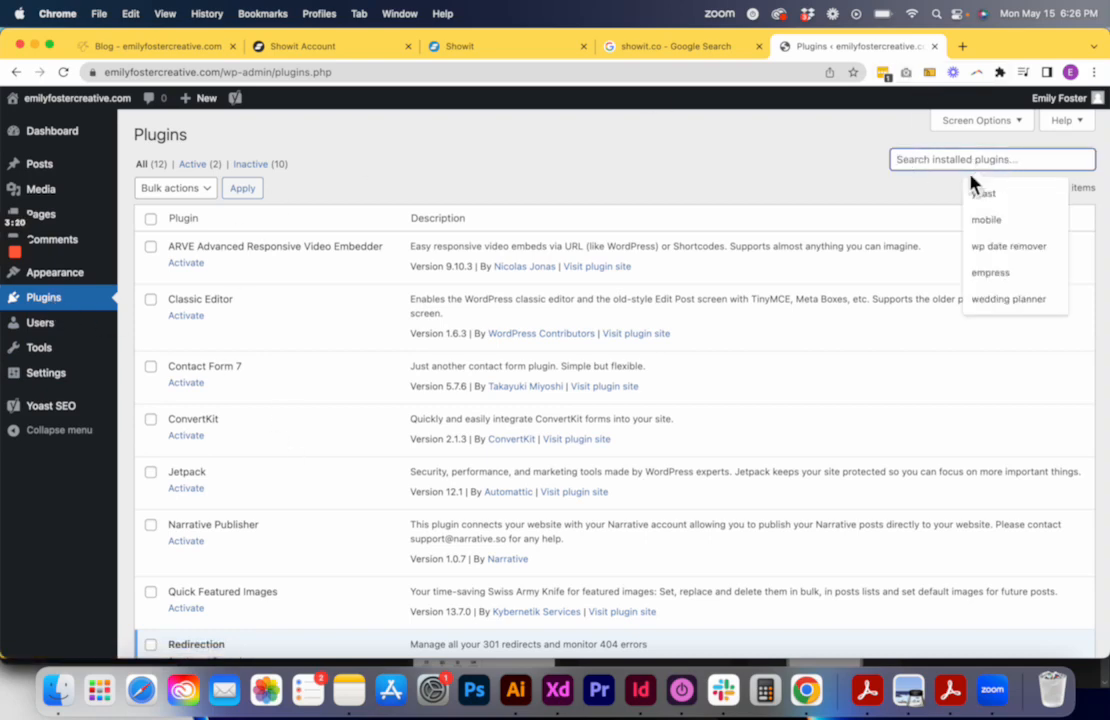
type("yoast seo")
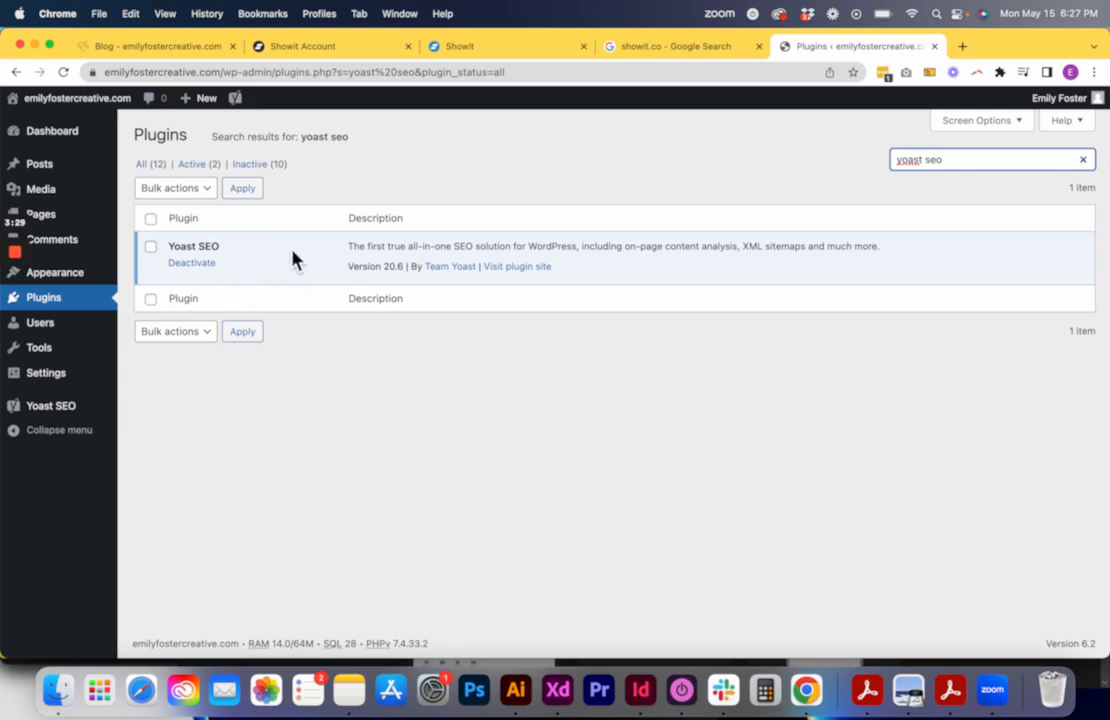
Step: Open the post "Brand Strategy for Your Wedding Business: 5 Reasons You Need it to Grow" for editing and skim its opening
left_click(74, 168)
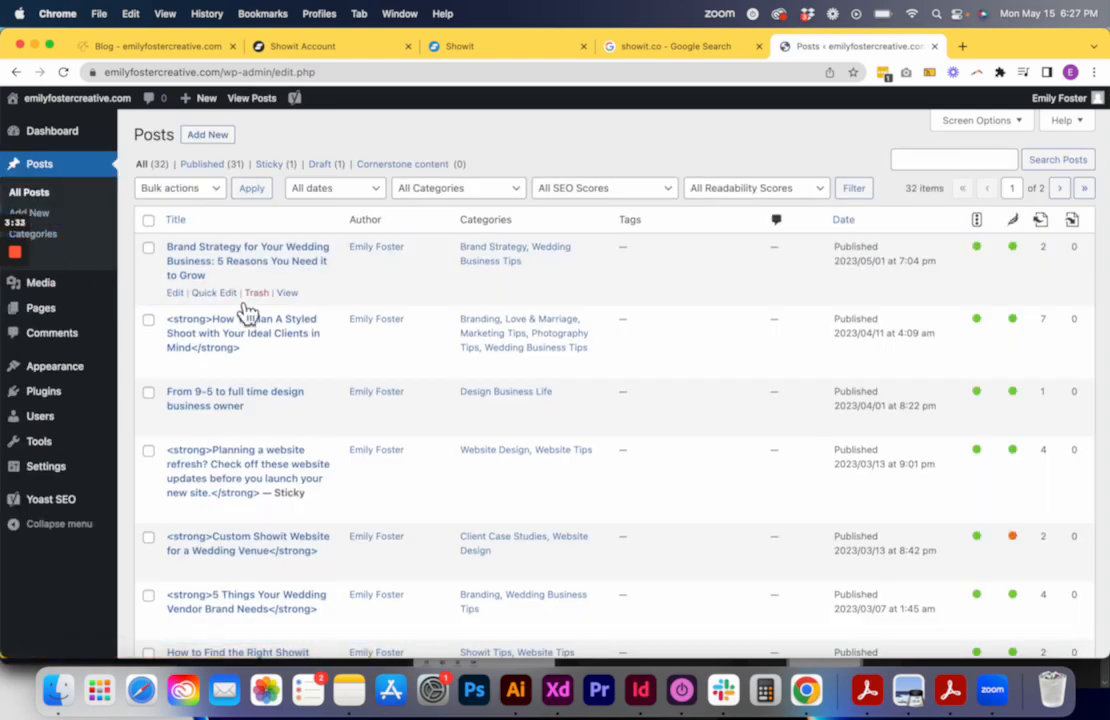
left_click(255, 268)
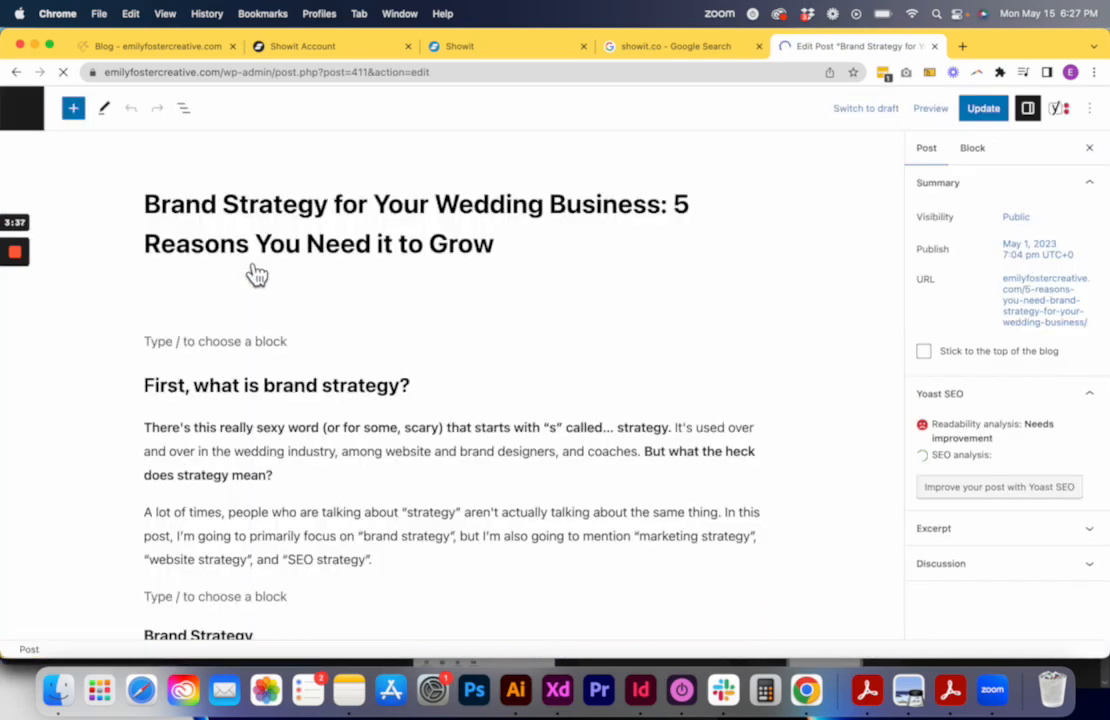
scroll(350, 225, "down", 1)
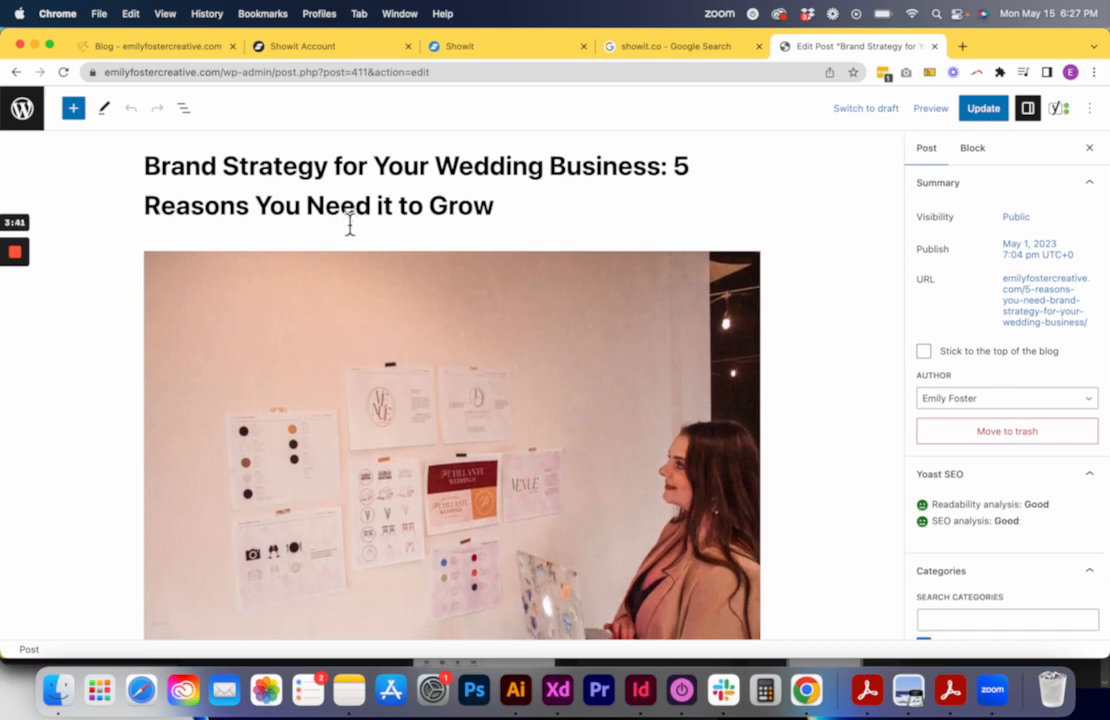
scroll(350, 225, "up", 1)
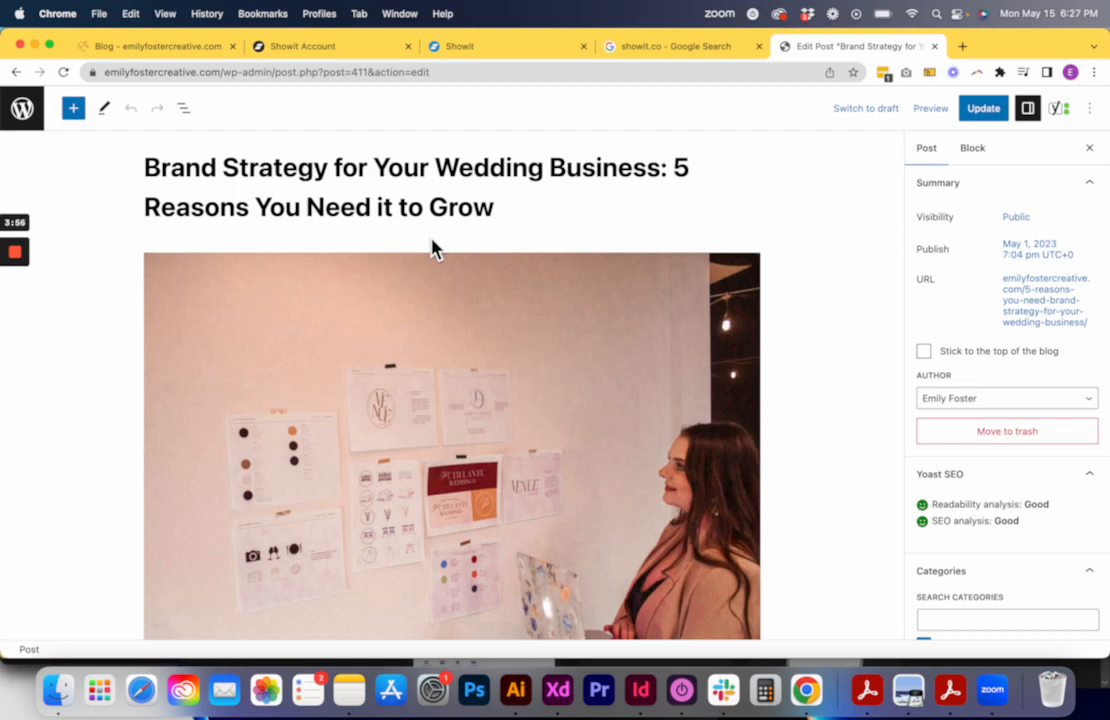
scroll(432, 248, "down", 10)
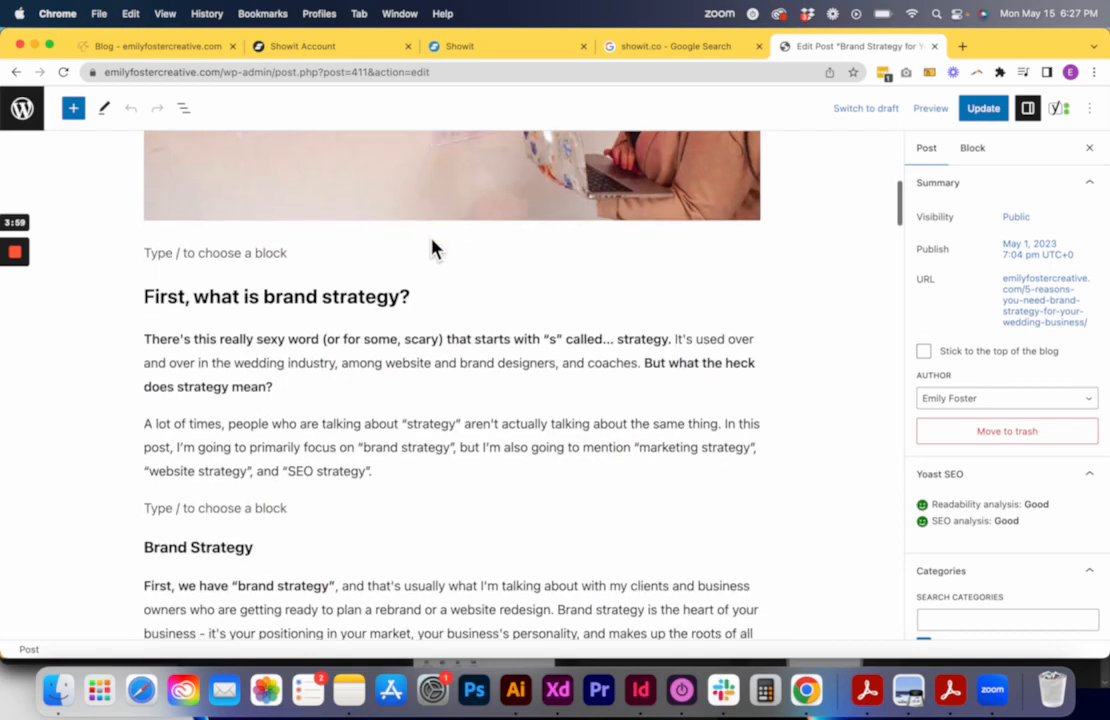
scroll(434, 248, "up", 10)
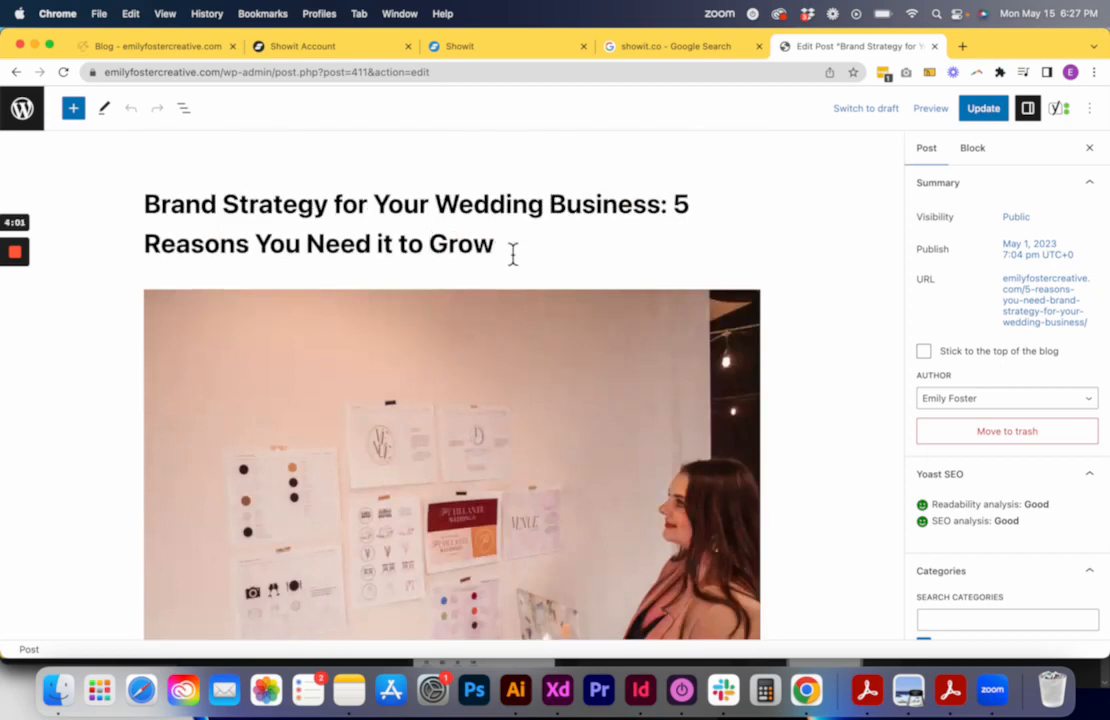
Step: Inspect the post title, the "First, what is brand strategy?" heading block and the paragraph block beneath it
left_click_drag(521, 254, 138, 205)
left_click(138, 205)
scroll(178, 275, "down", 5)
left_click(220, 297)
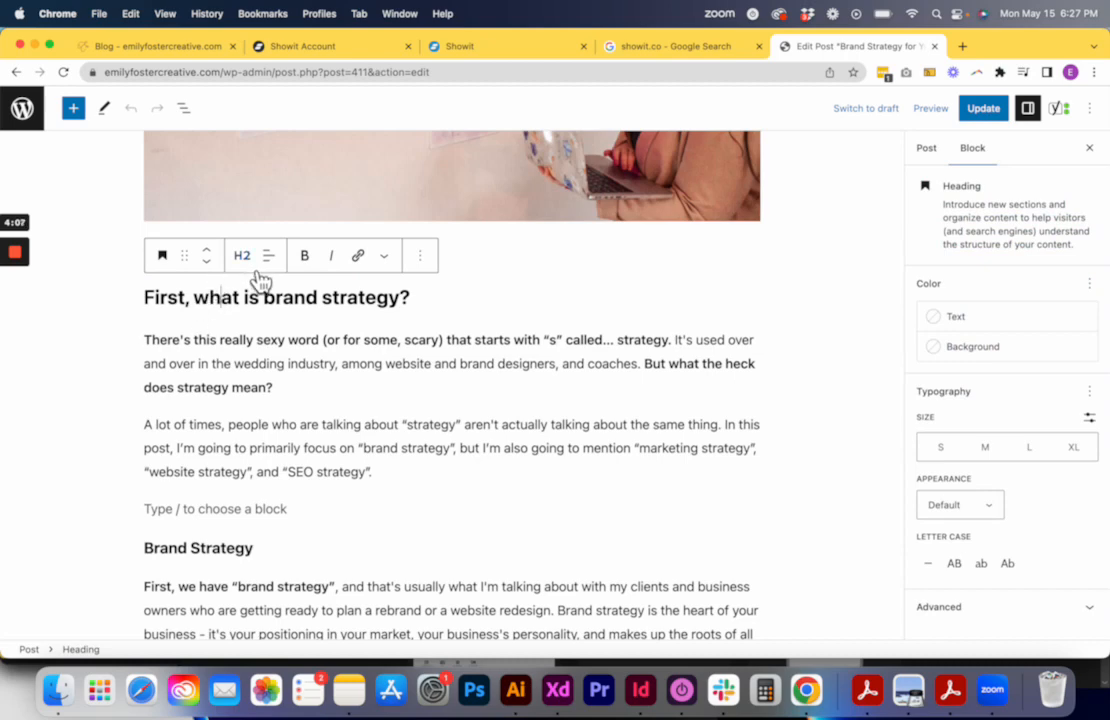
left_click(237, 360)
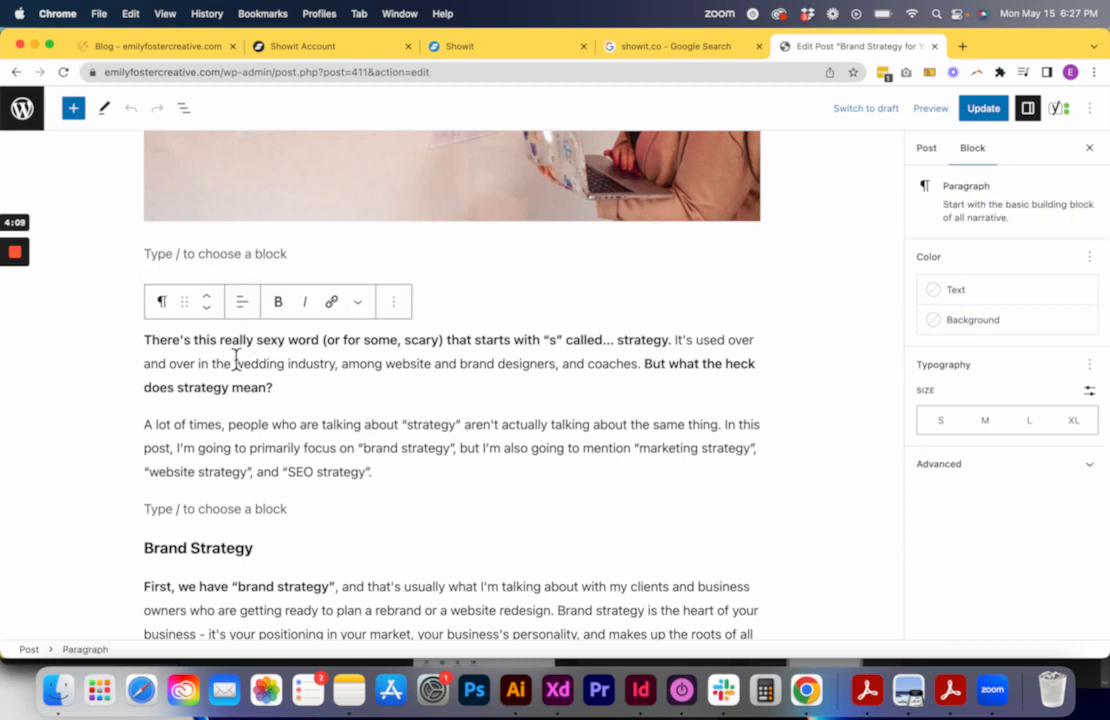
Step: Read through the post's body to examine how its numbered subheadings and paragraphs are structured
scroll(236, 380, "down", 4)
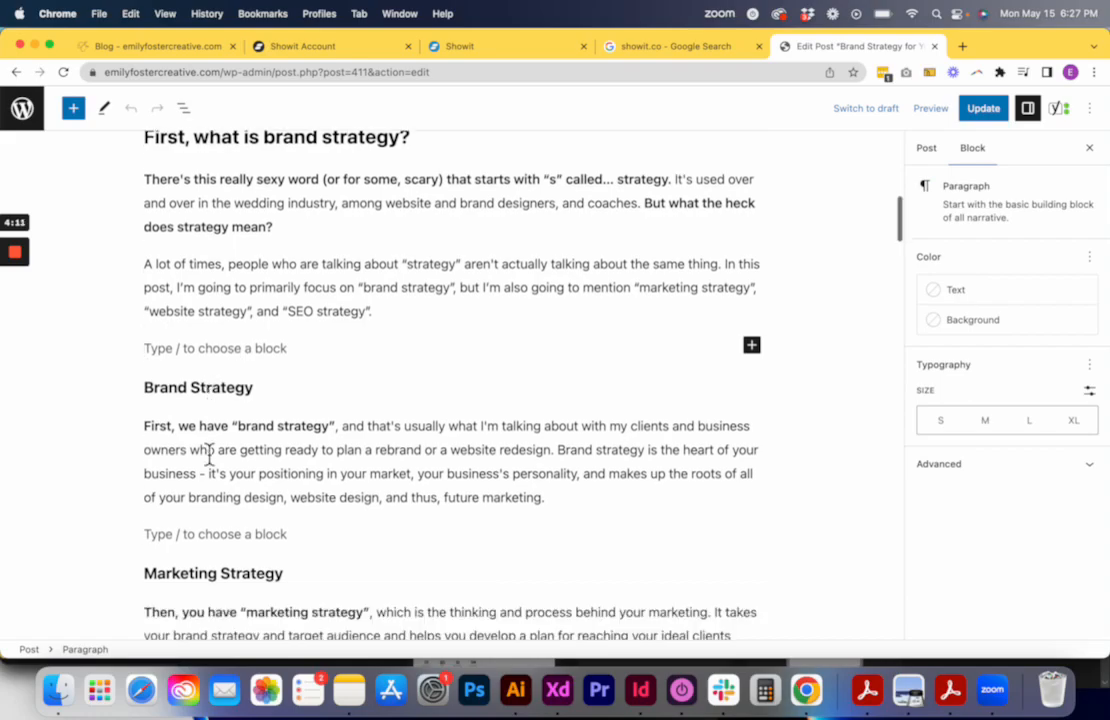
scroll(208, 453, "down", 15)
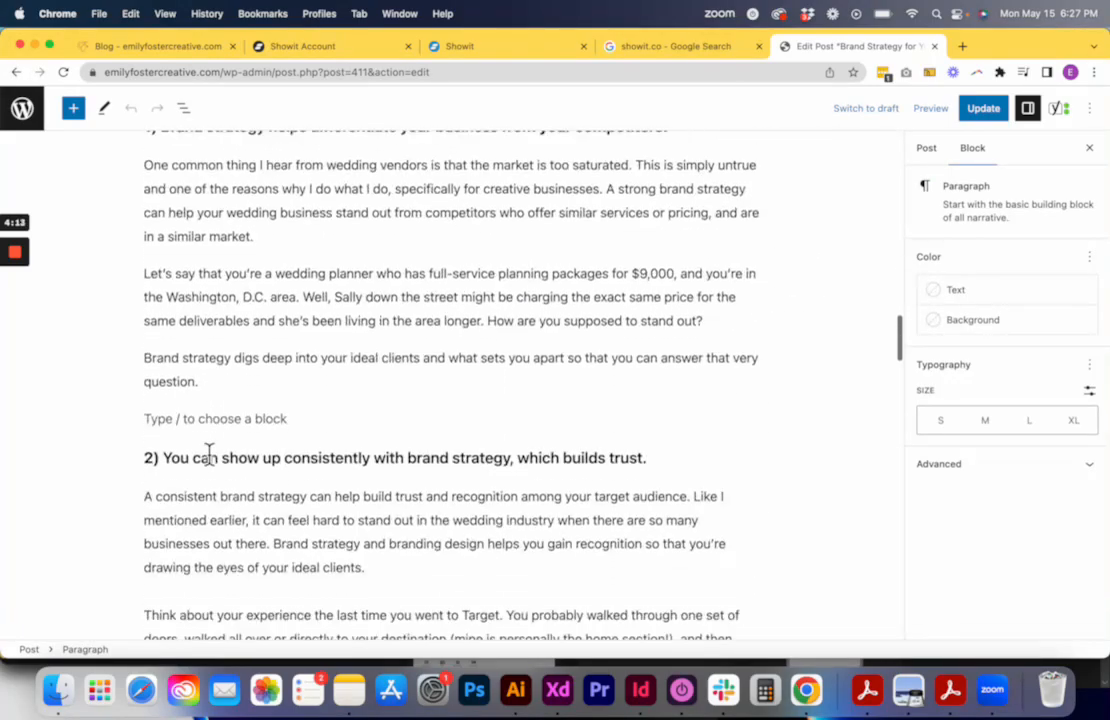
scroll(208, 453, "down", 15)
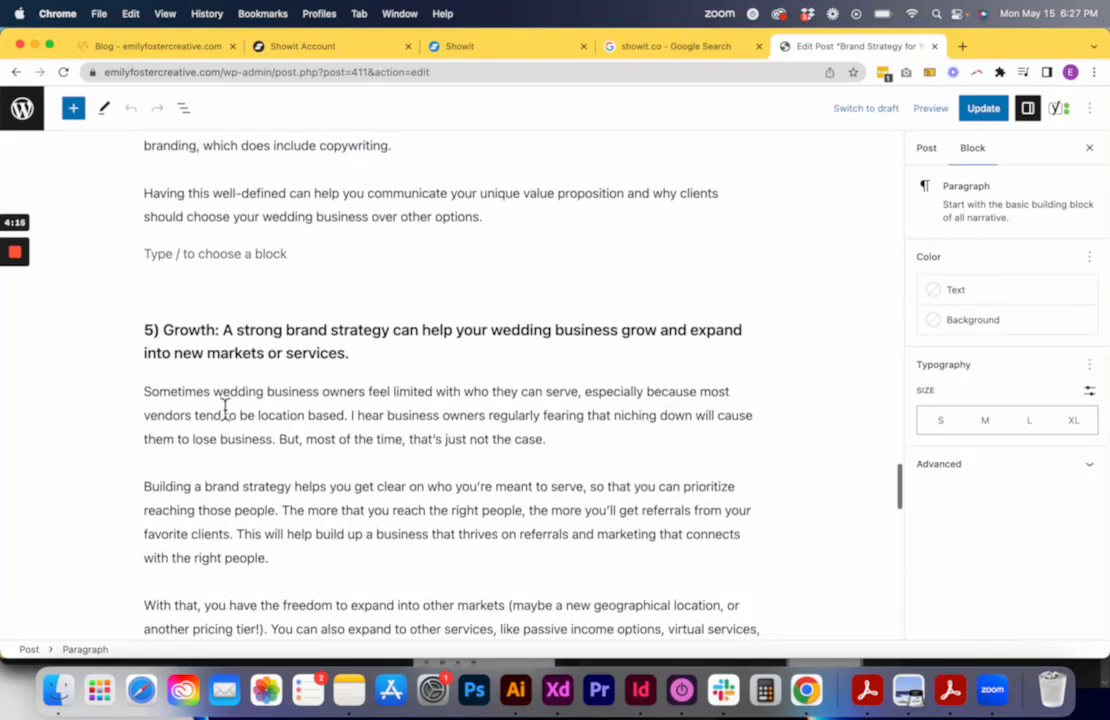
scroll(225, 408, "down", 10)
scroll(224, 410, "up", 15)
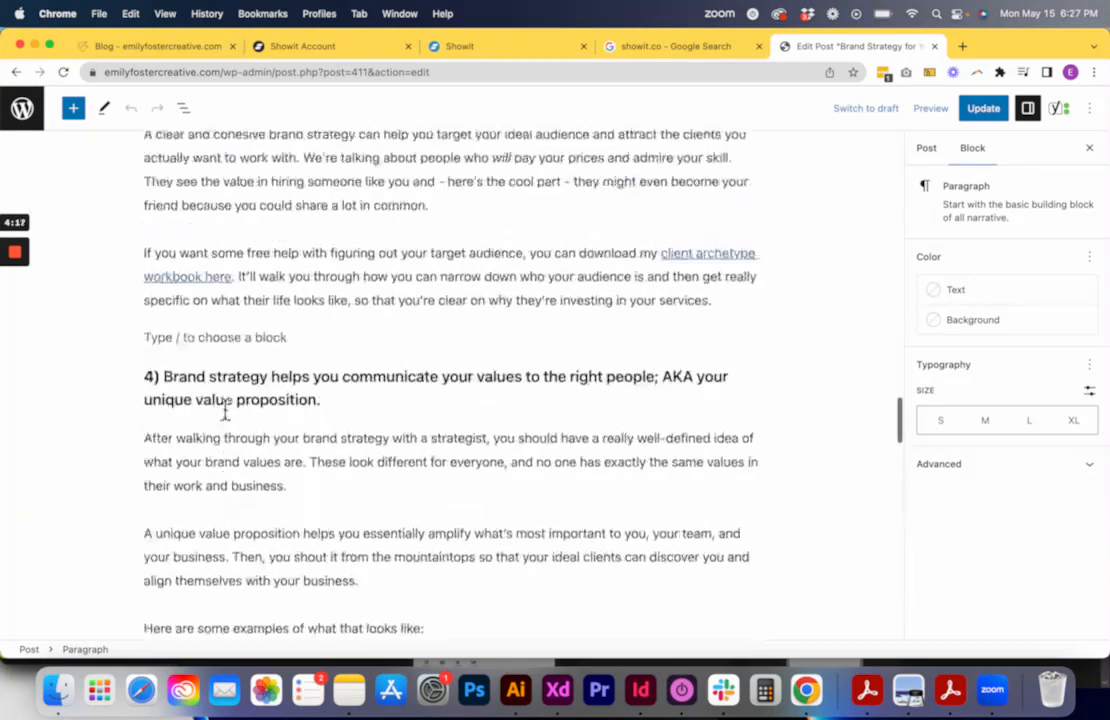
scroll(225, 410, "up", 5)
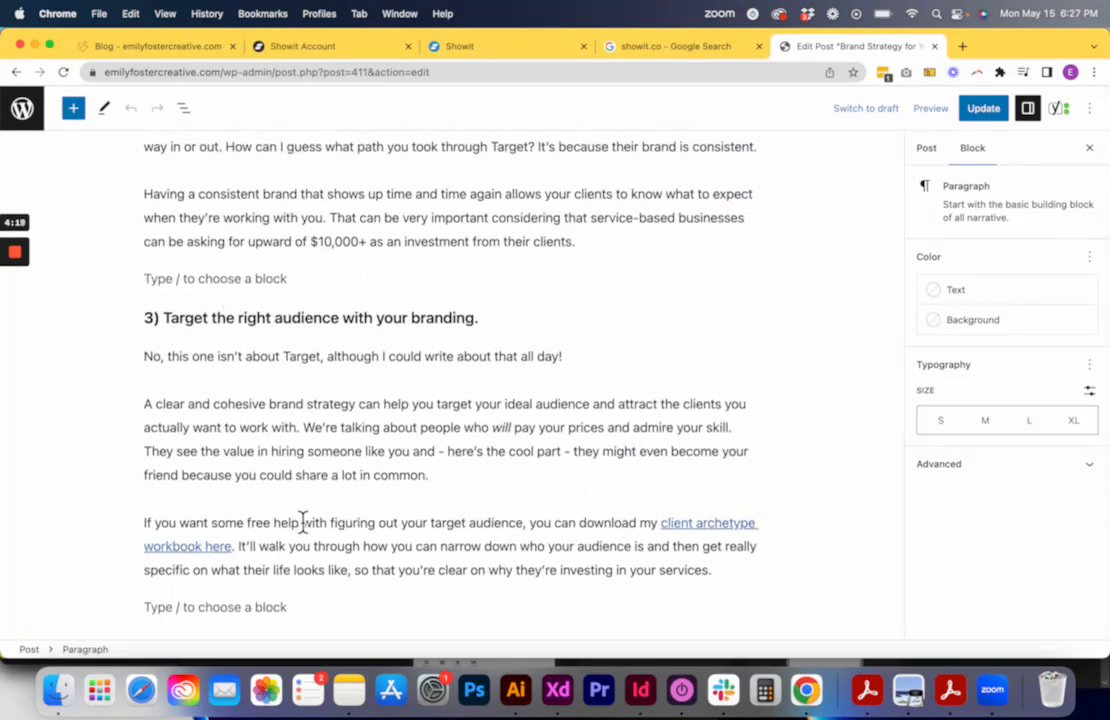
scroll(263, 392, "up", 3)
left_click(273, 385)
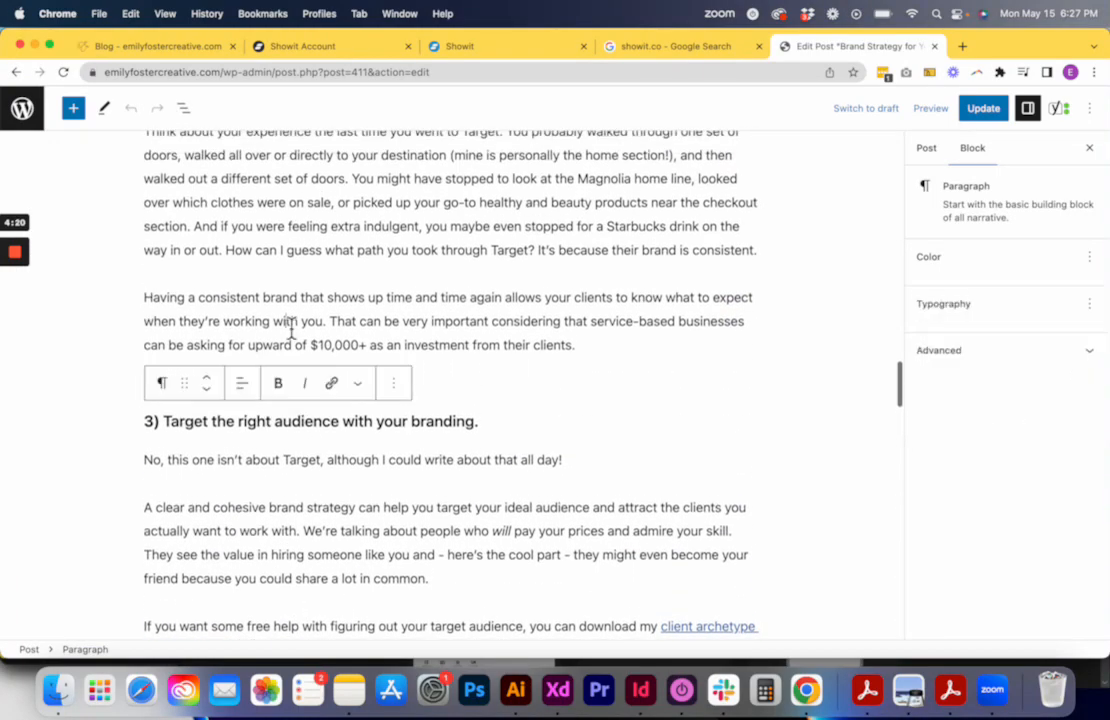
scroll(291, 332, "up", 5)
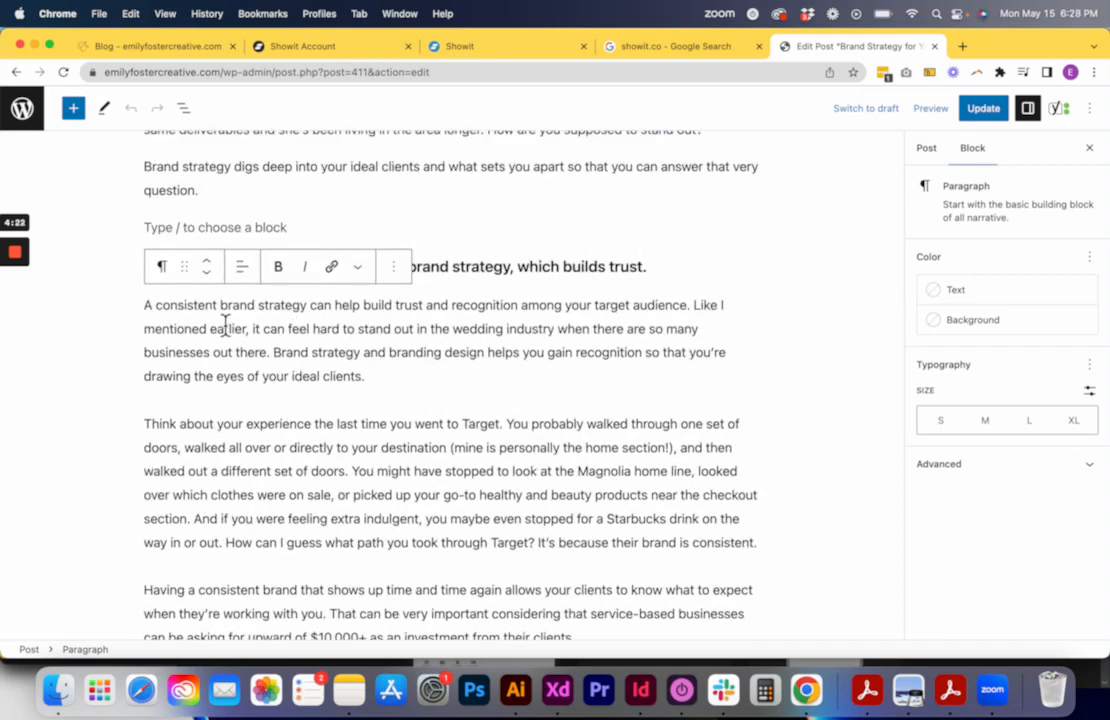
scroll(225, 323, "up", 5)
scroll(287, 293, "up", 2)
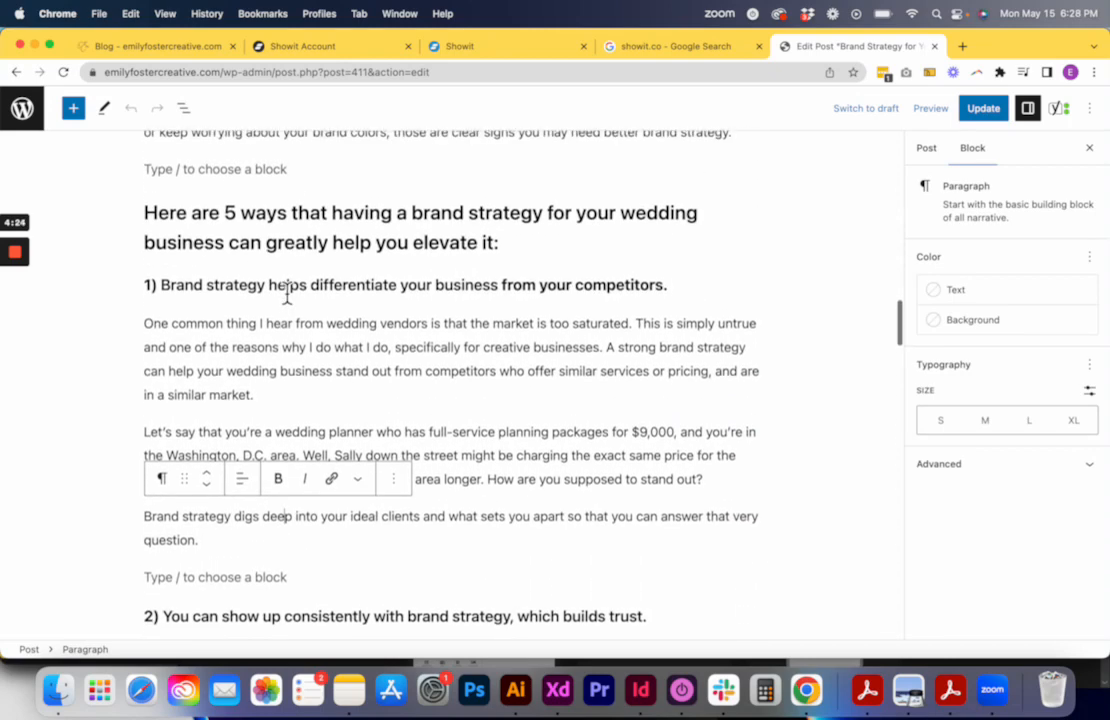
Step: Select the whole text of numbered heading 1 about differentiating the business and show its heading level options
triple_click(283, 296)
left_click(159, 299)
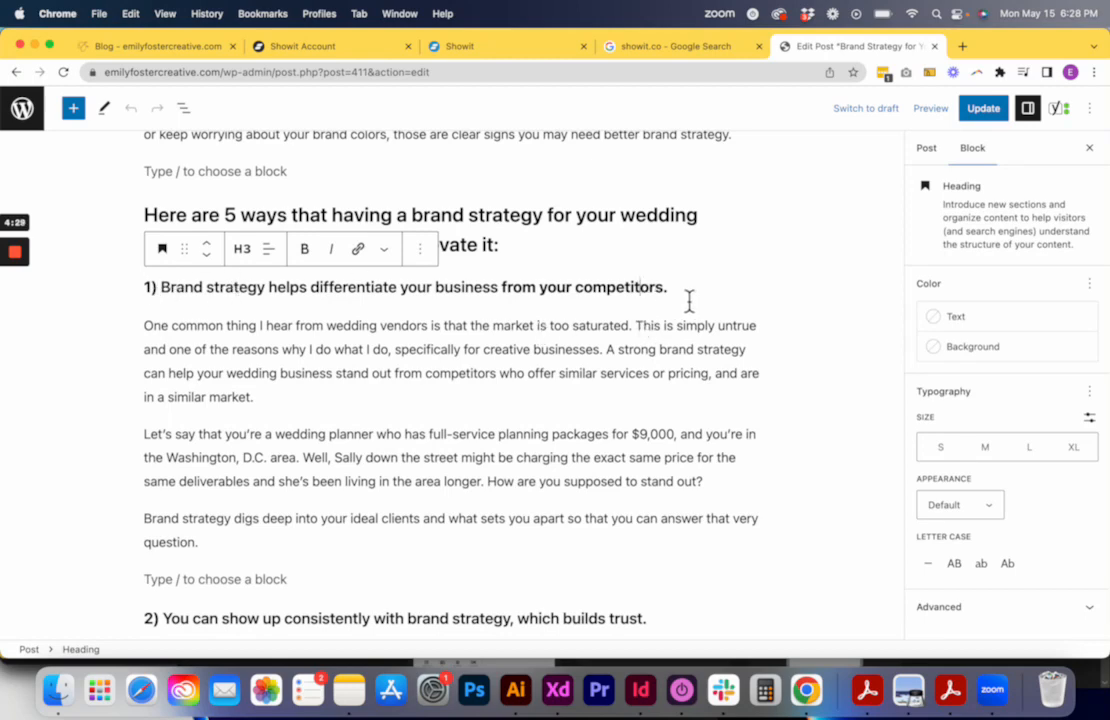
left_click_drag(689, 300, 122, 288)
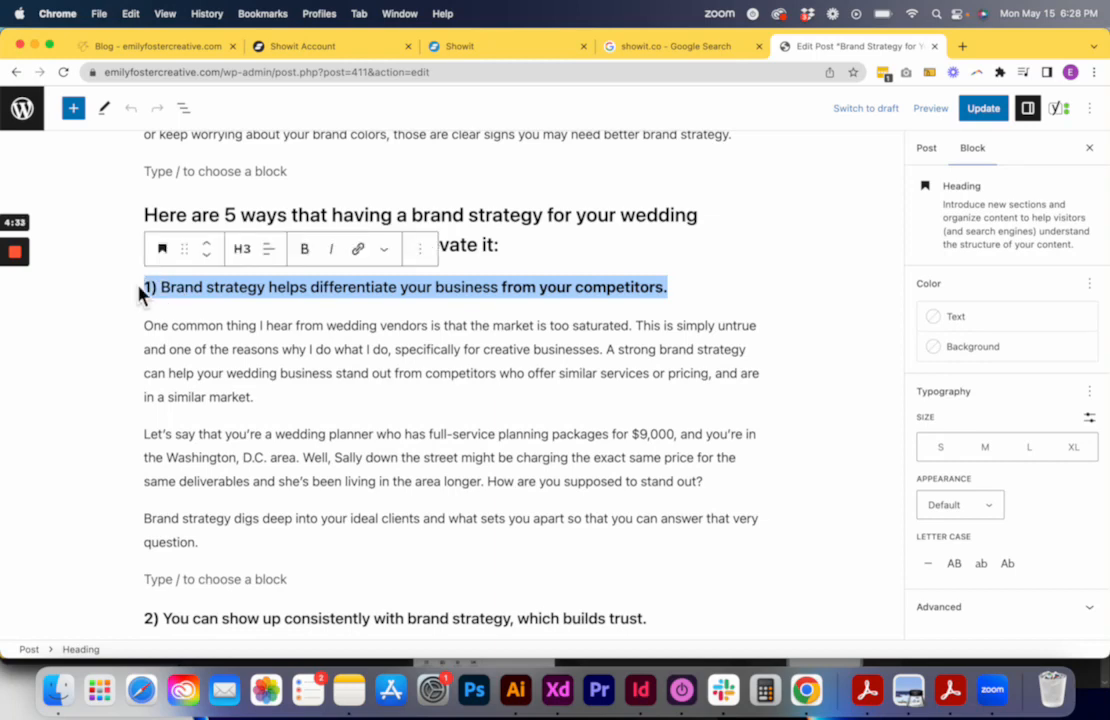
left_click(243, 252)
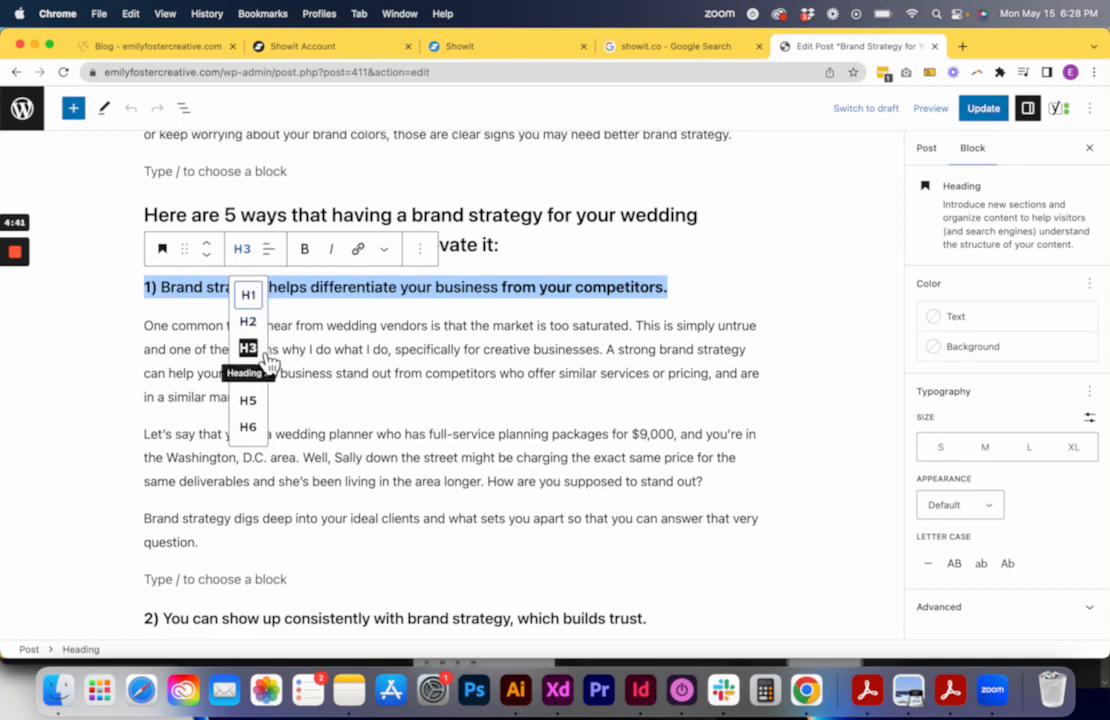
Step: Try transforming the "One common thing I hear from wedding vendors" paragraph into a heading, and undo the change
left_click(160, 333)
left_click_drag(209, 348, 130, 331)
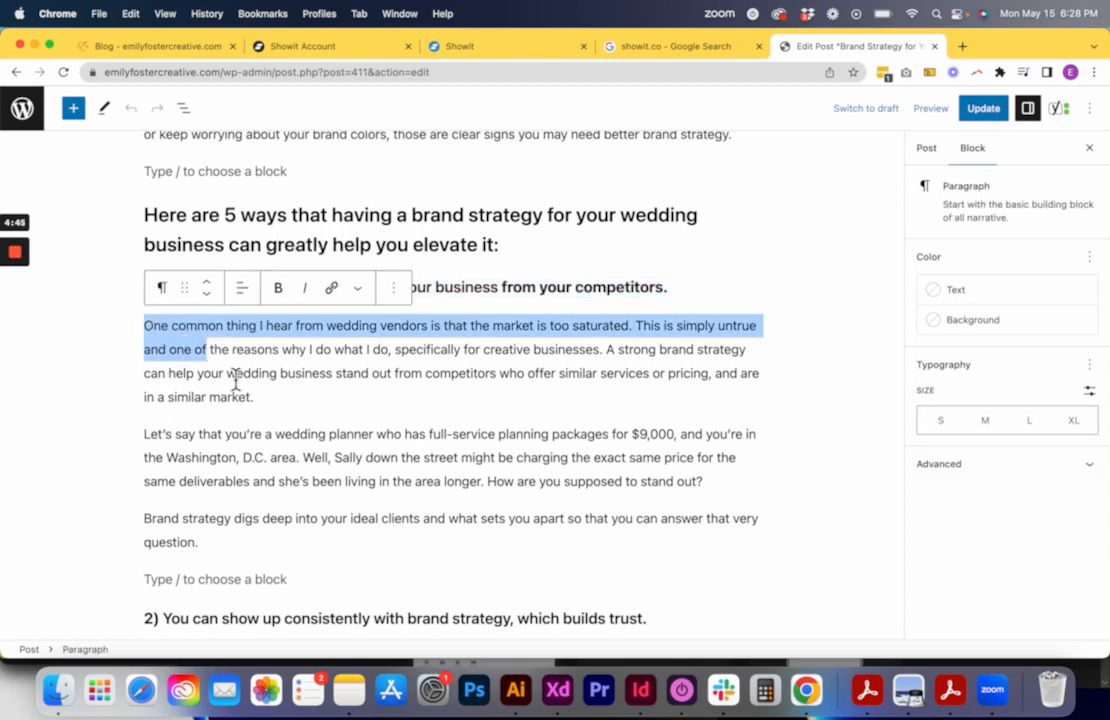
left_click(173, 298)
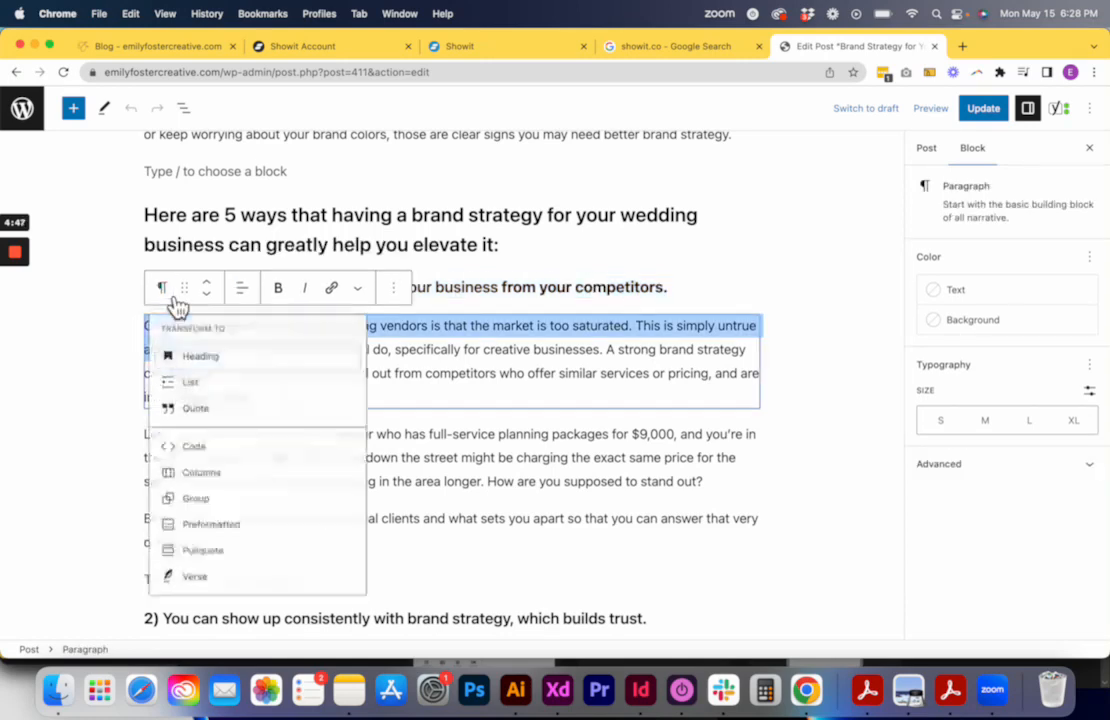
left_click(195, 360)
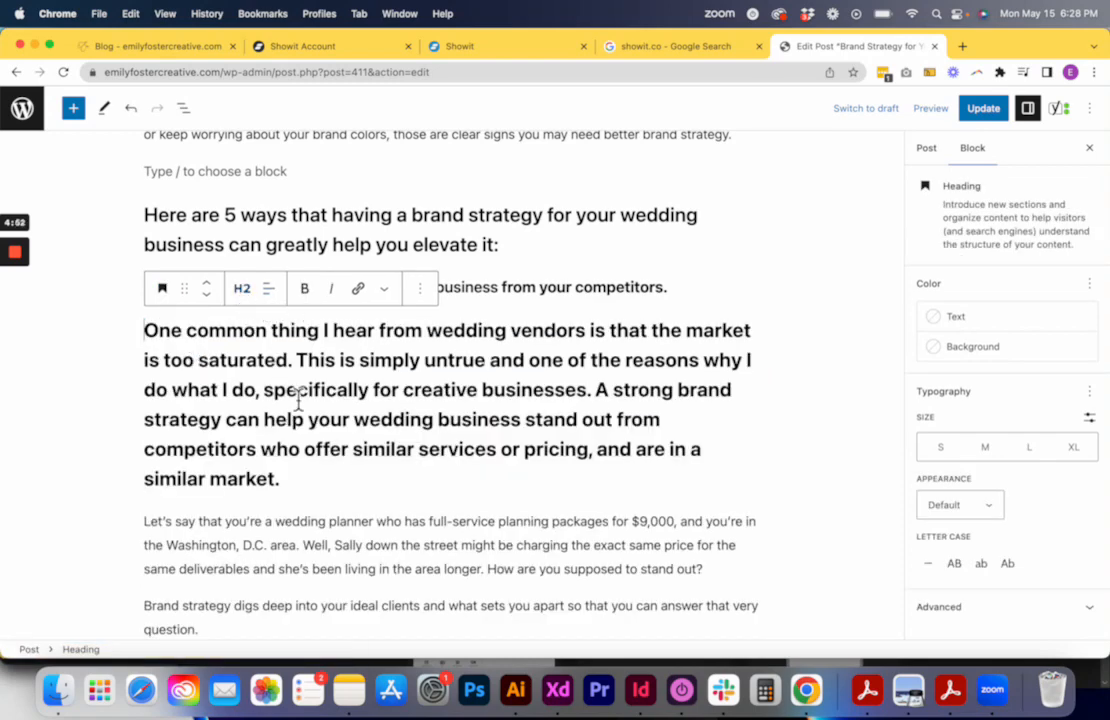
key("super+z")
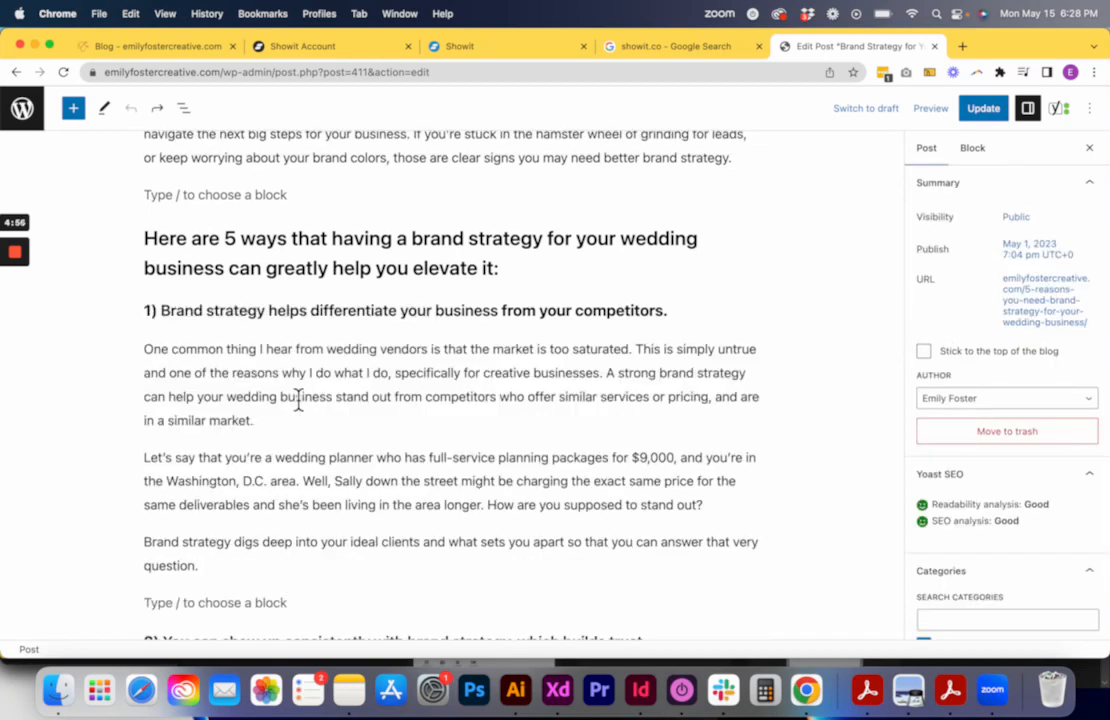
Step: Select "Brand strategy helps differentiate your business" in numbered heading 1 and check it against the surrounding section
scroll(211, 366, "down", 2)
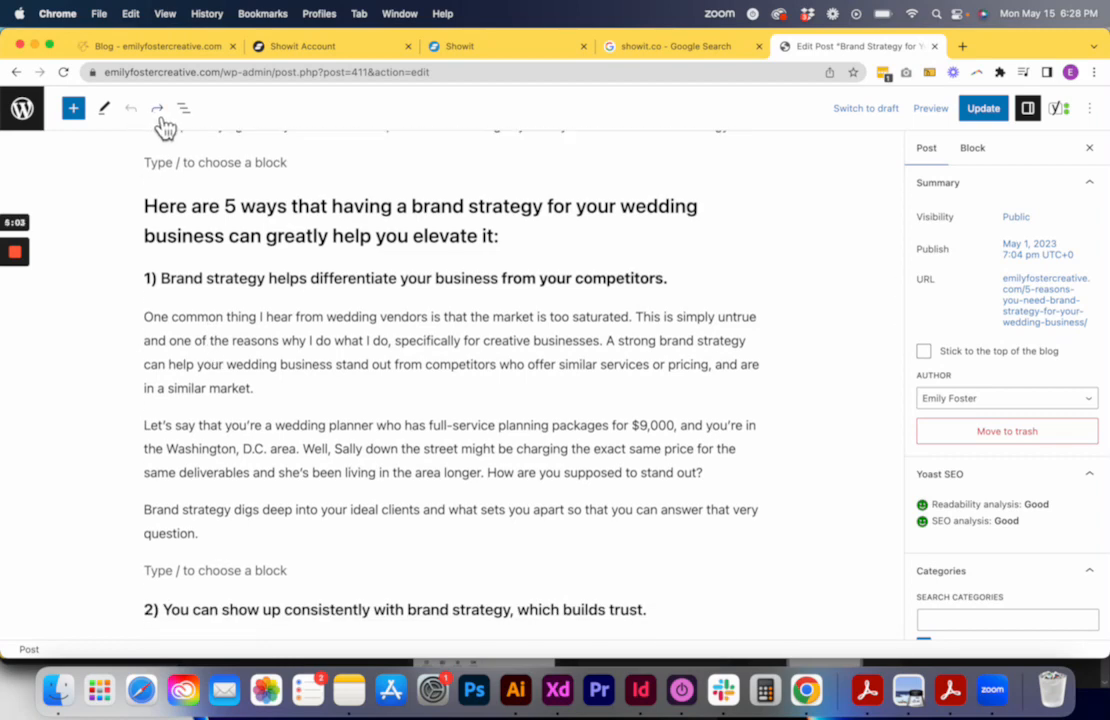
left_click(319, 287)
scroll(319, 297, "down", 5)
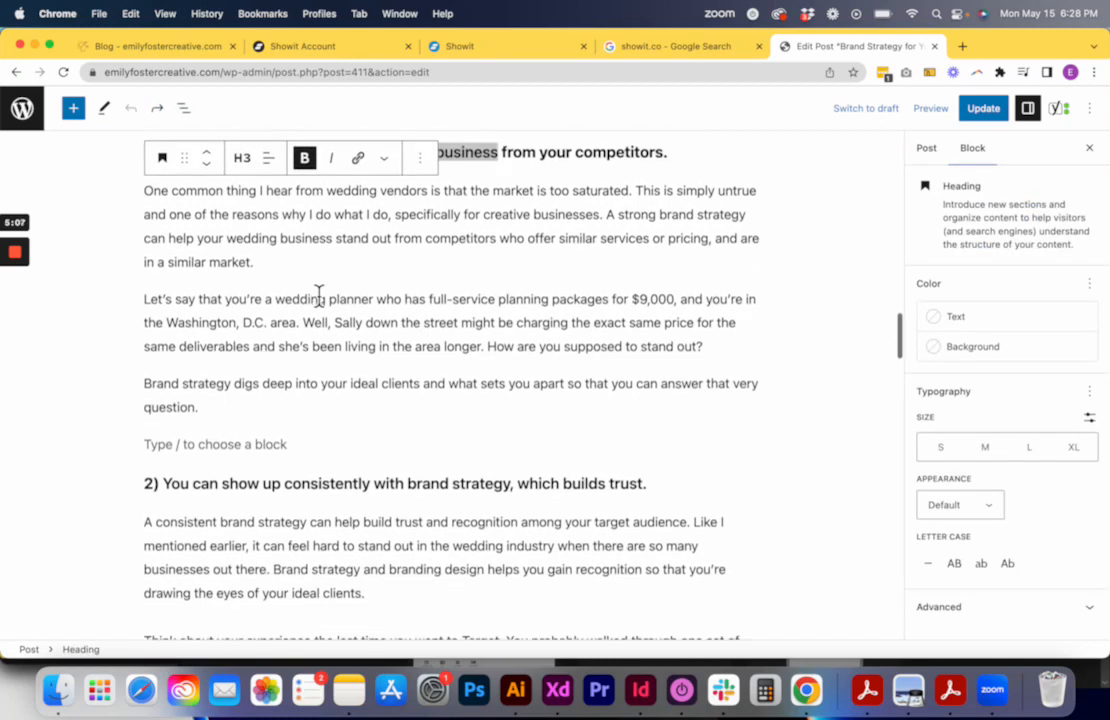
scroll(319, 297, "up", 6)
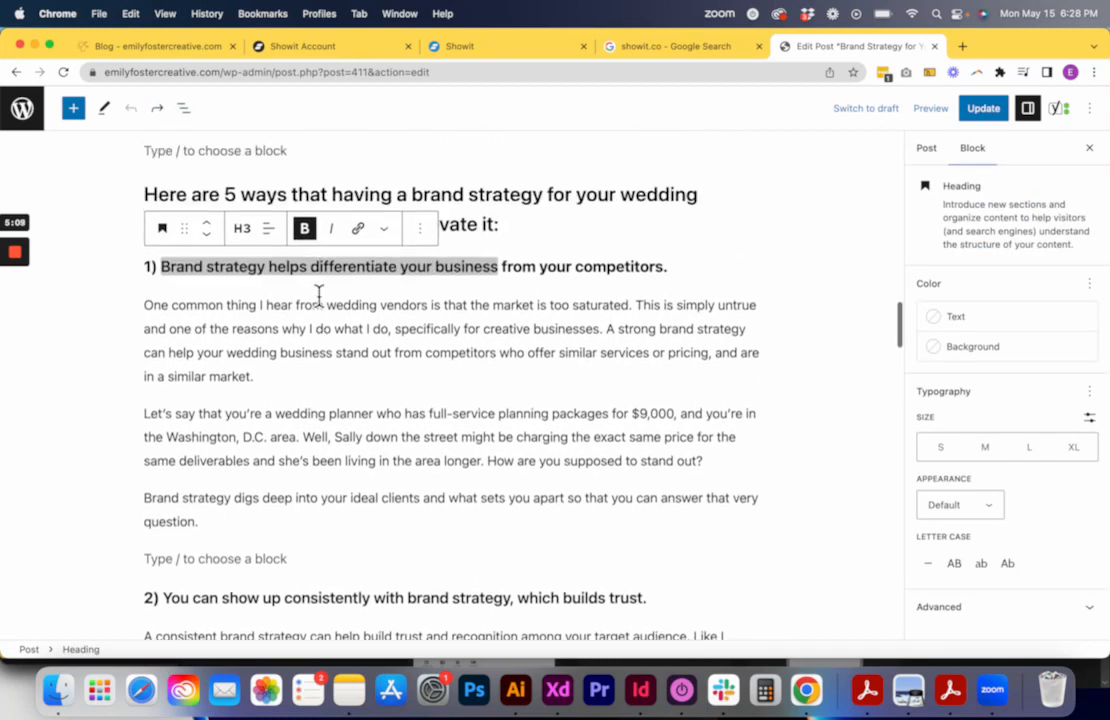
Step: Select the "One common thing I hear from wedding vendors" paragraph and review the body text under numbered heading 1
left_click(257, 344)
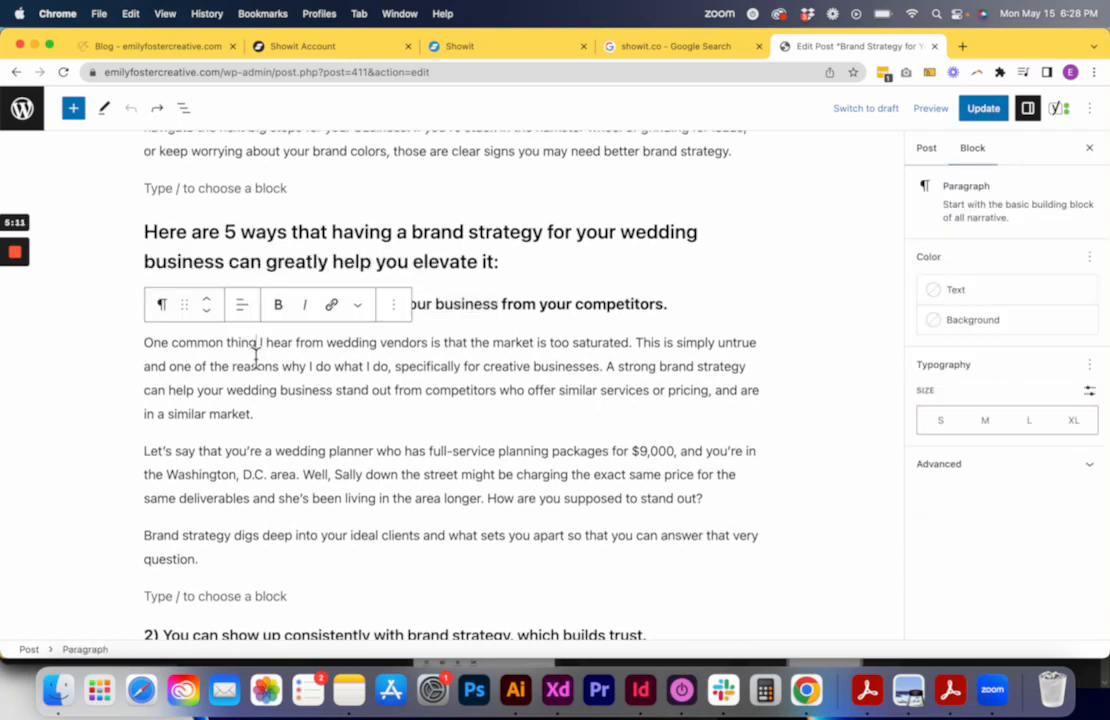
scroll(260, 380, "down", 5)
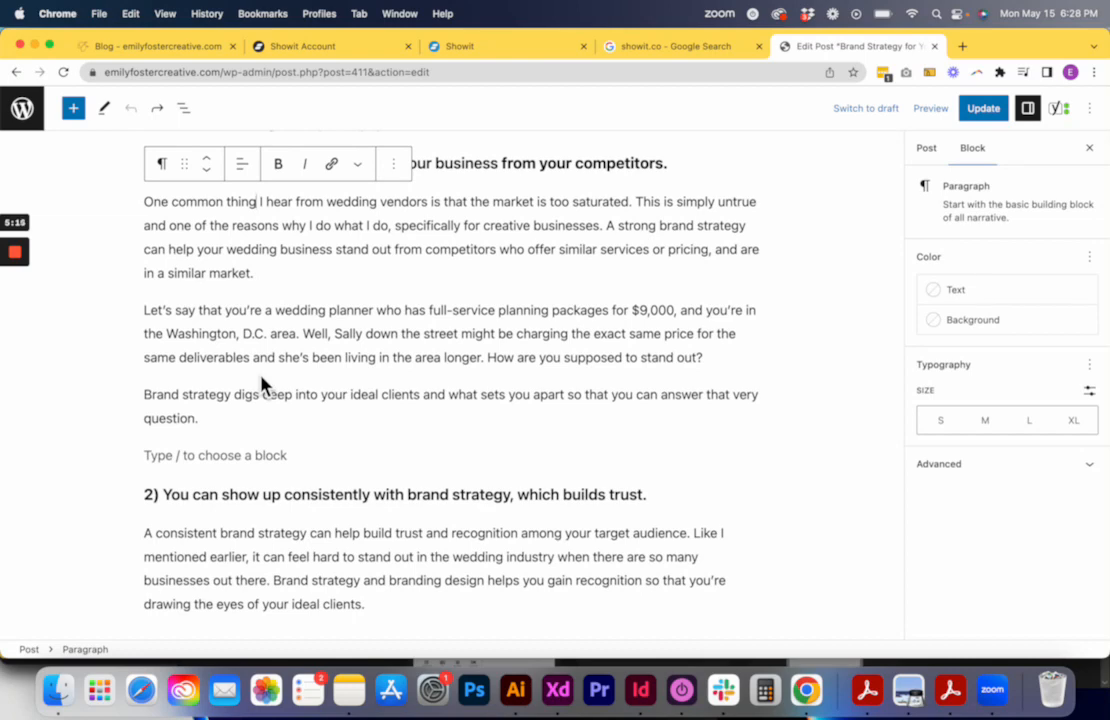
scroll(160, 395, "up", 2)
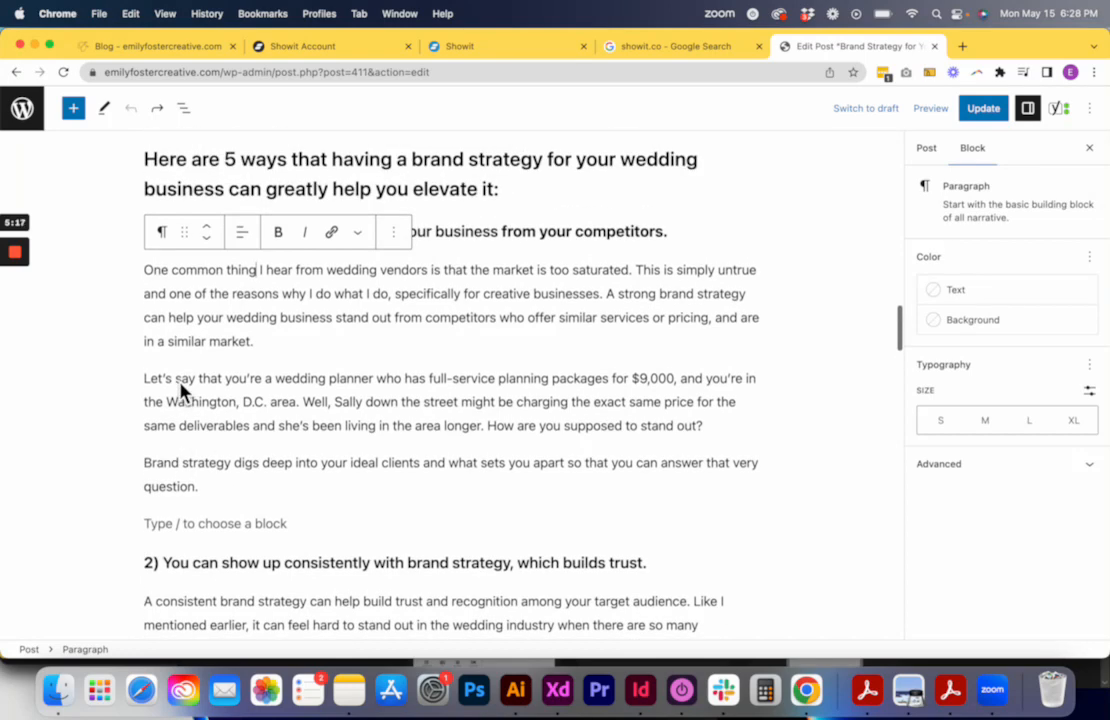
left_click(342, 338)
scroll(485, 240, "up", 3)
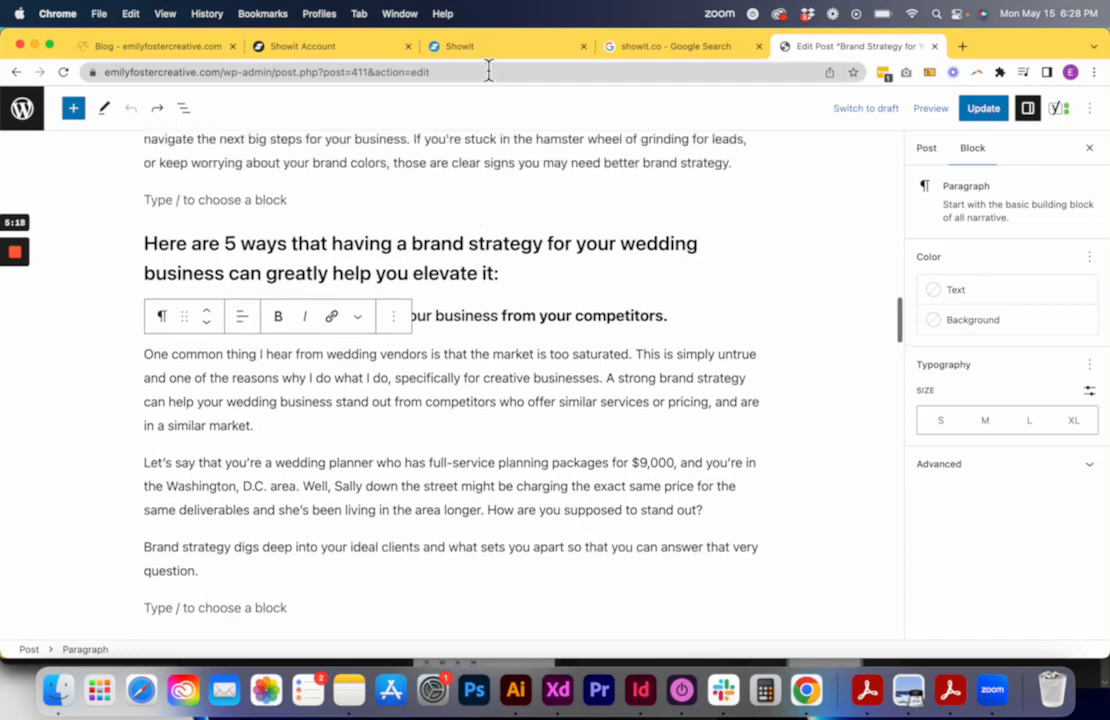
Step: Switch to Showit and inspect the Blog template's post title, post excerpt and image in Post Layout 1
left_click(460, 46)
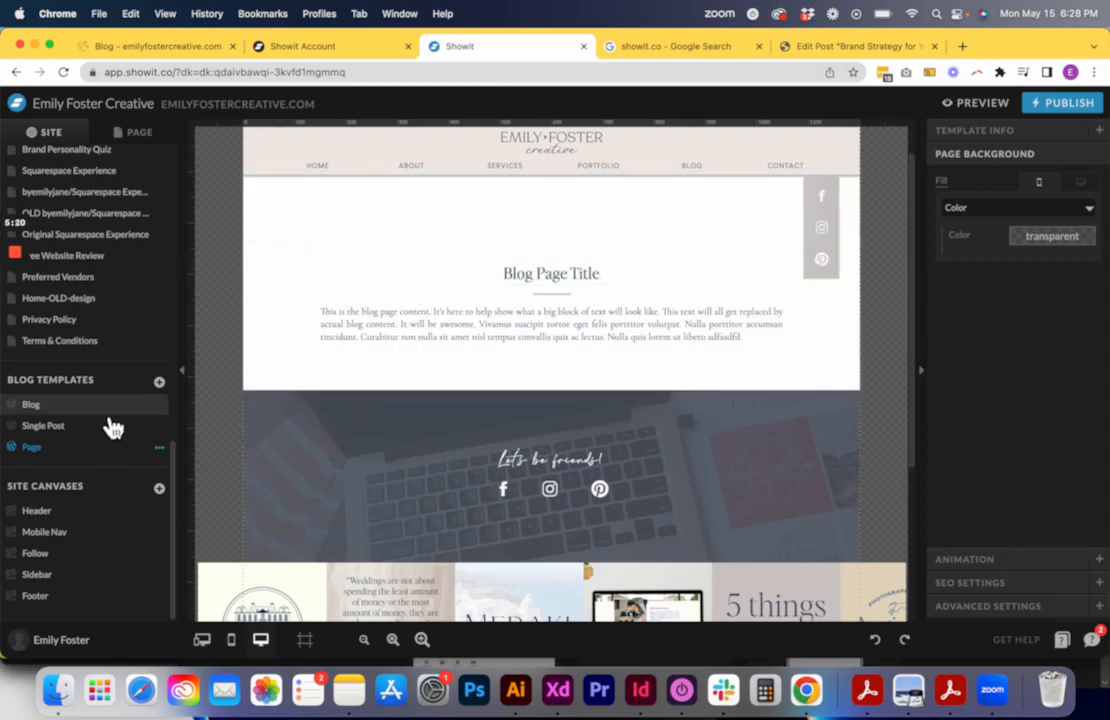
left_click(110, 410)
left_click(637, 247)
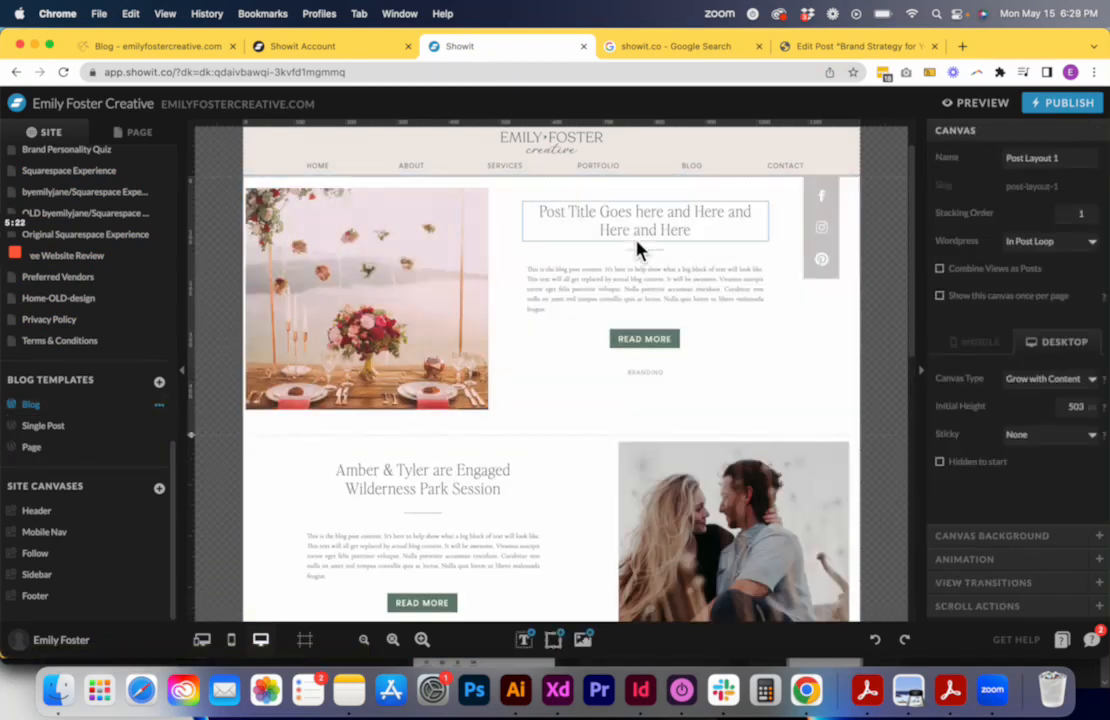
left_click(634, 240)
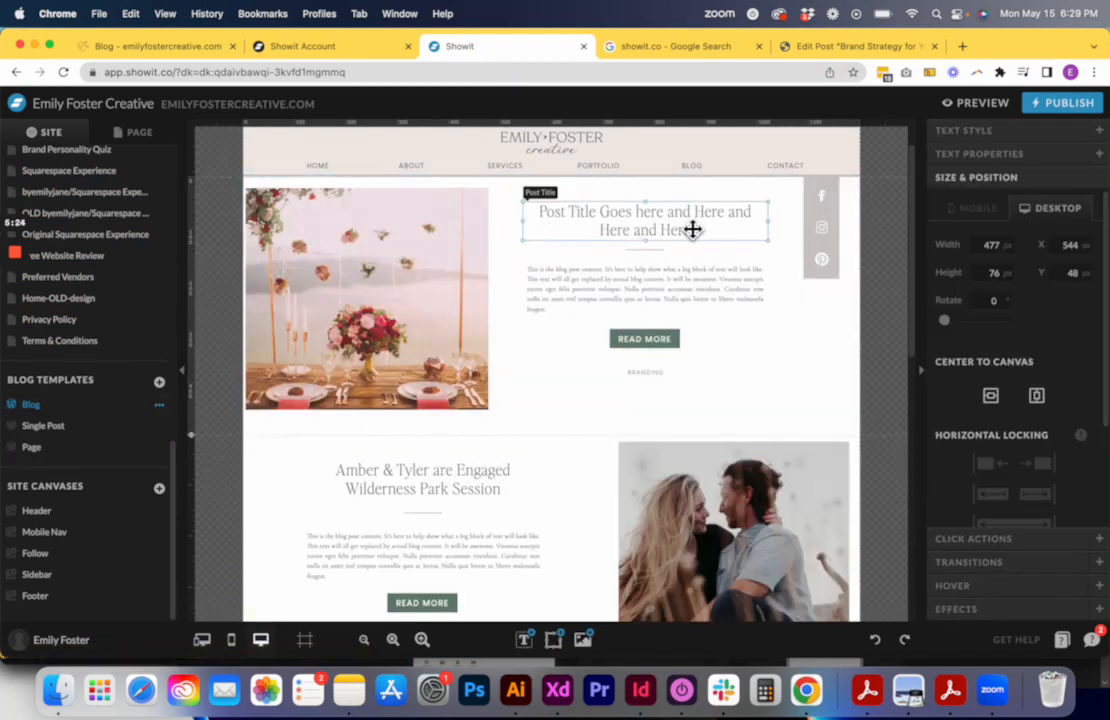
left_click(632, 291)
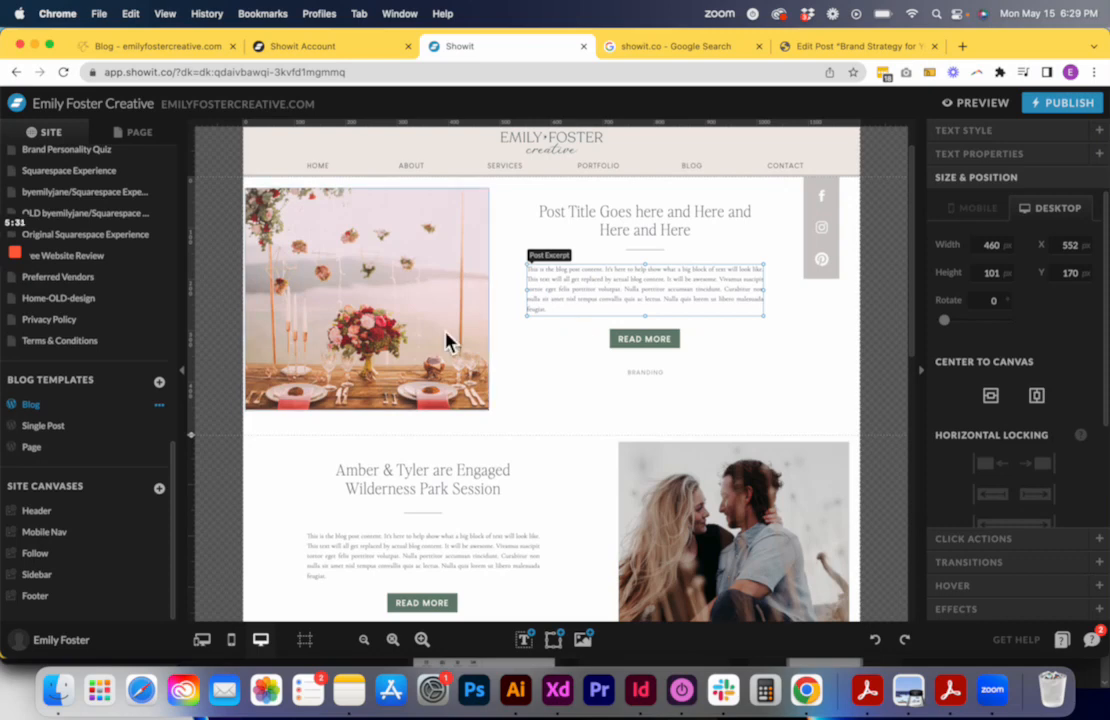
left_click(556, 374)
scroll(500, 335, "down", 1)
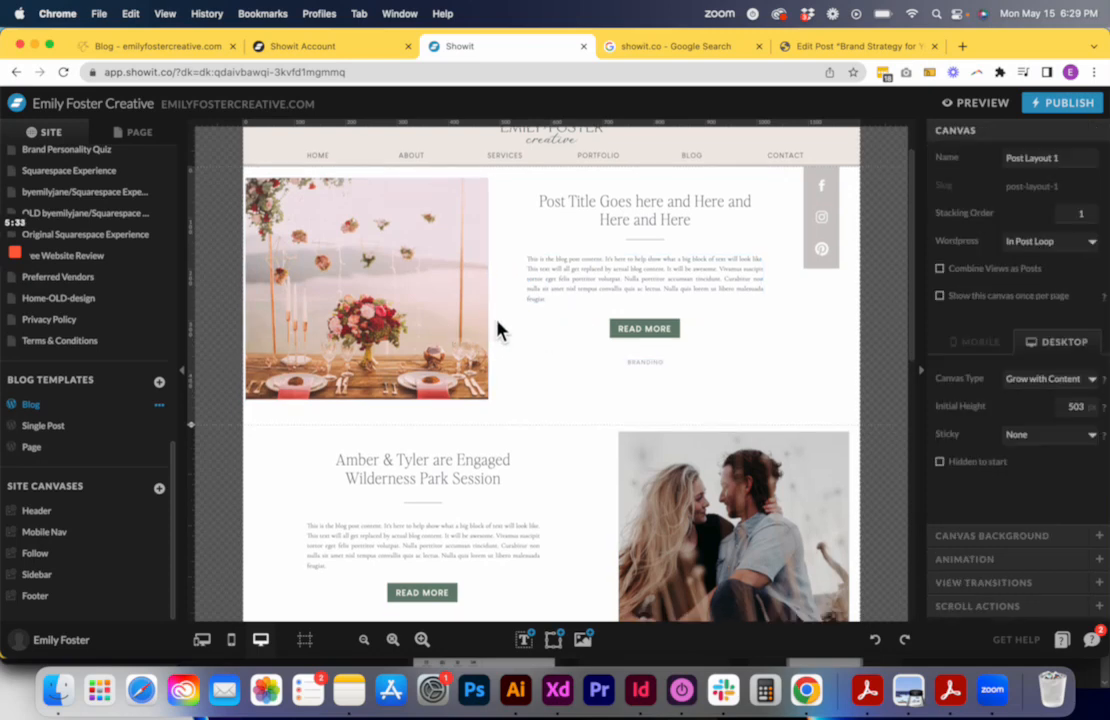
left_click(480, 315)
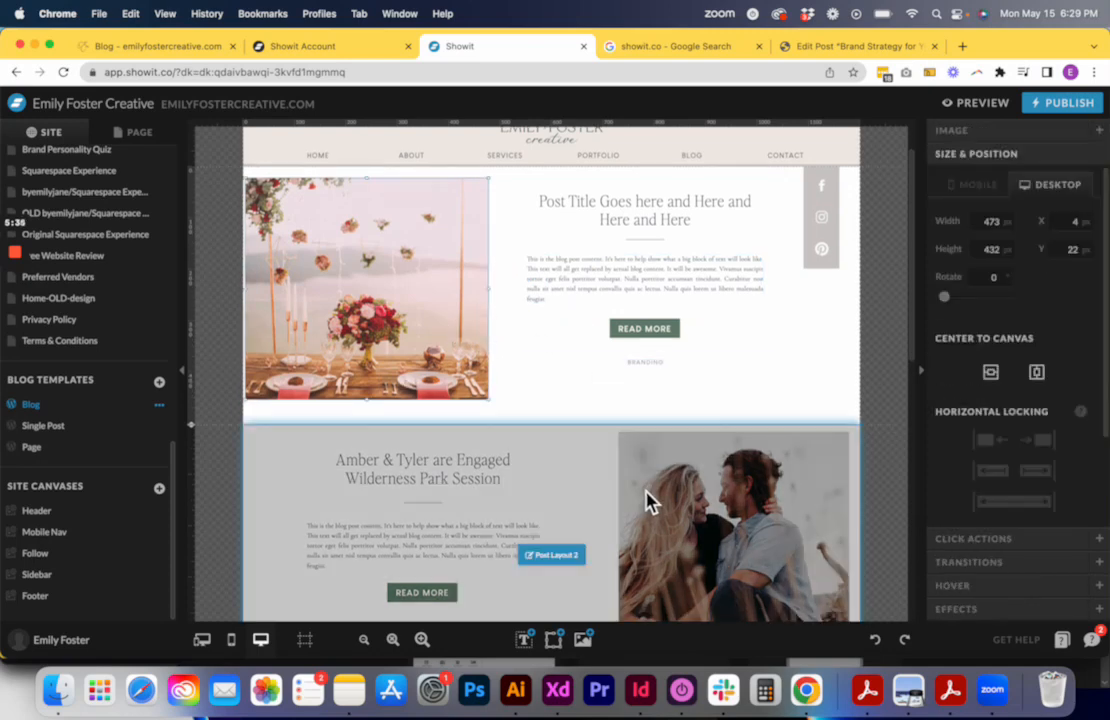
Step: Return to the WordPress post and review its remaining numbered headings down to the Yoast SEO section
left_click(850, 48)
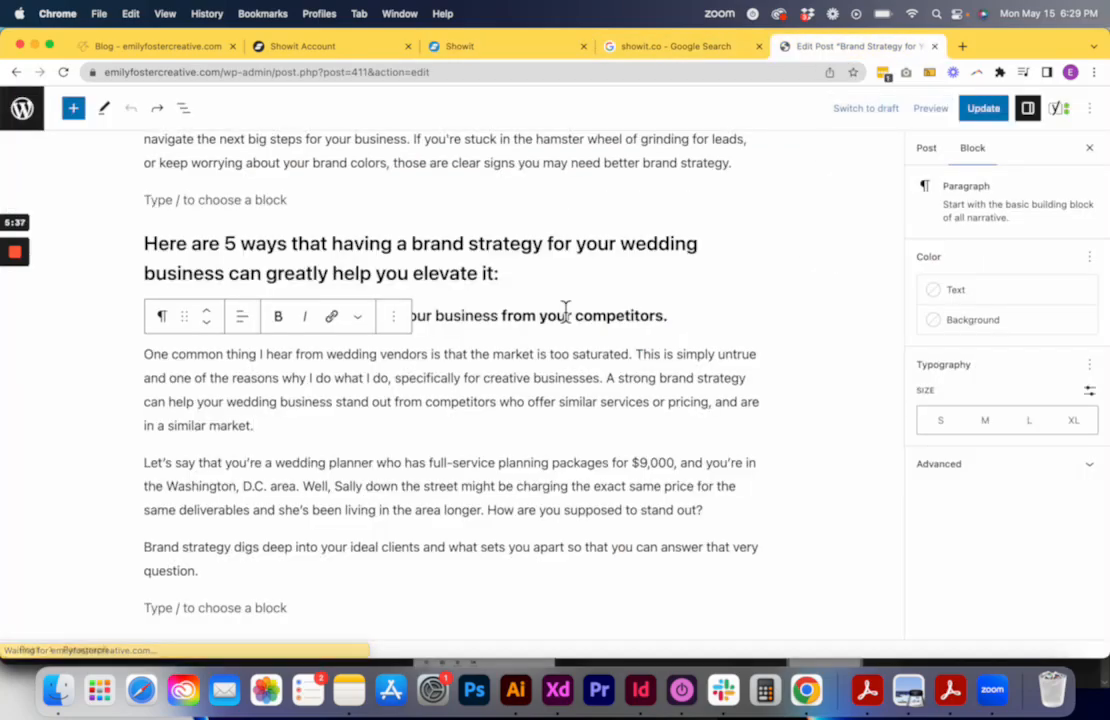
scroll(565, 313, "down", 20)
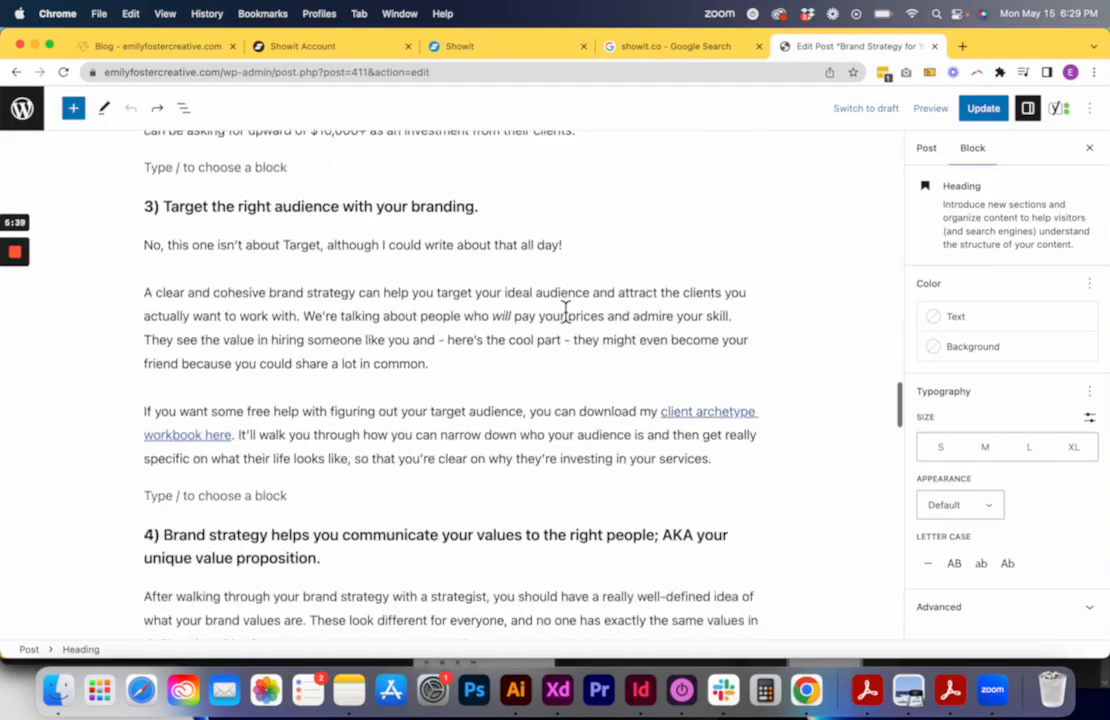
scroll(565, 313, "down", 15)
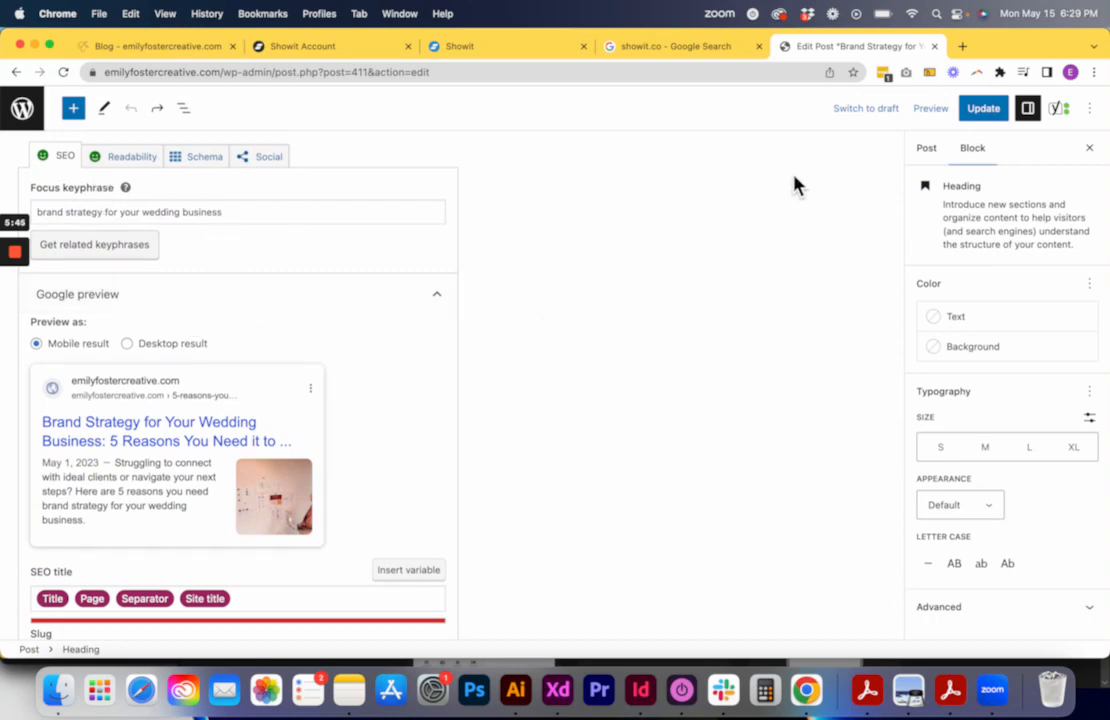
Step: Leave the brand strategy post without saving its changes and start a new post from the posts list
left_click(30, 114)
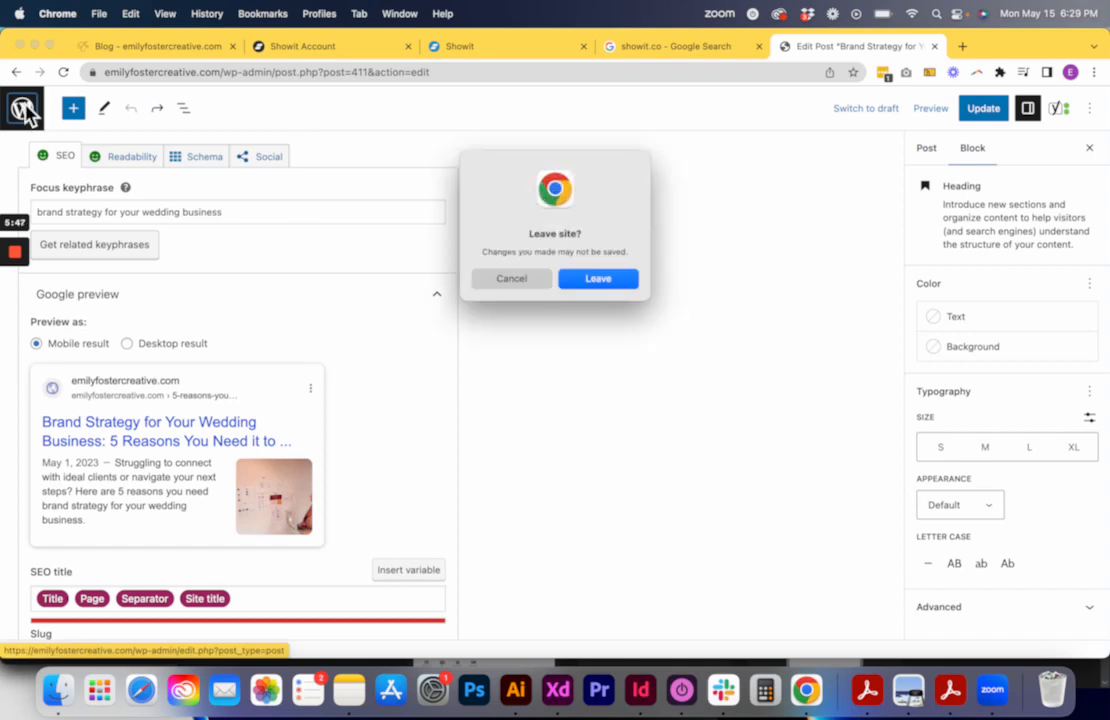
left_click(607, 287)
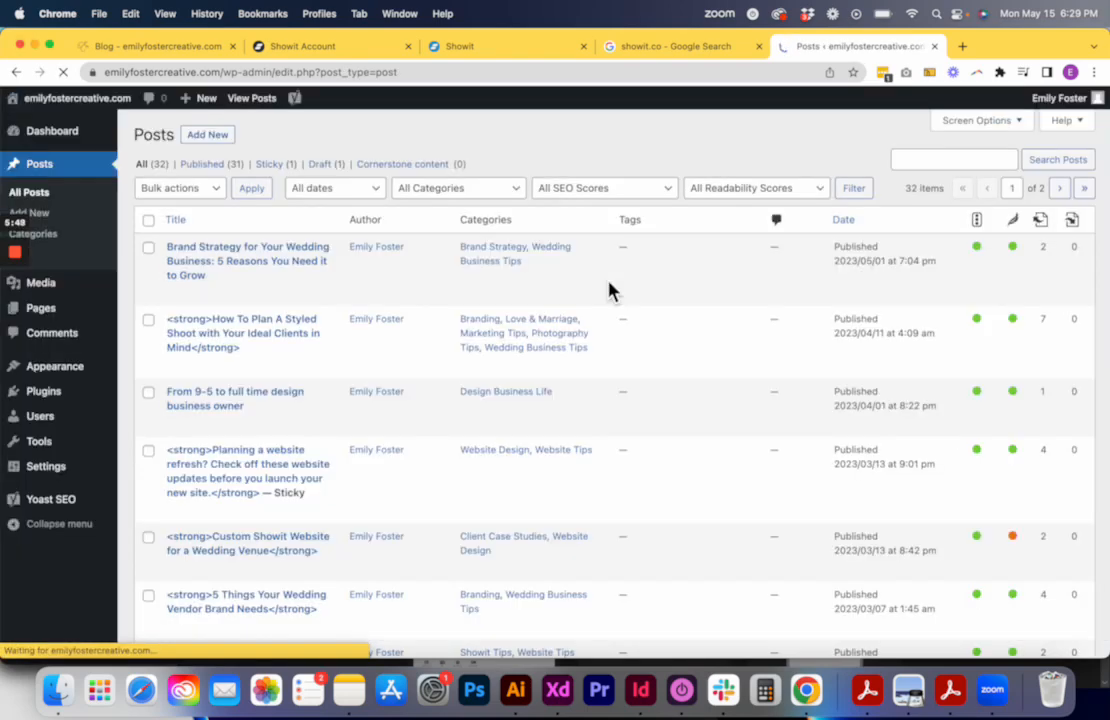
left_click(226, 140)
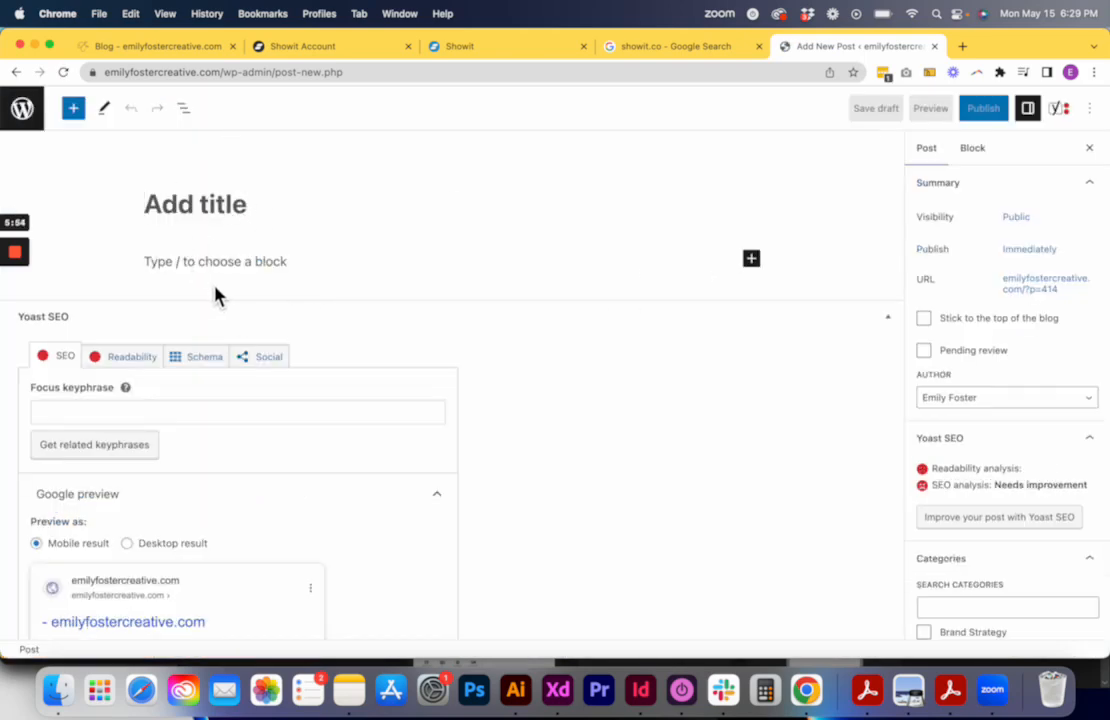
Step: Set the new post's Yoast focus keyphrase to "branding for wedding vendors" and its slug to "branding-for-wedding-vendors"
left_click(159, 408)
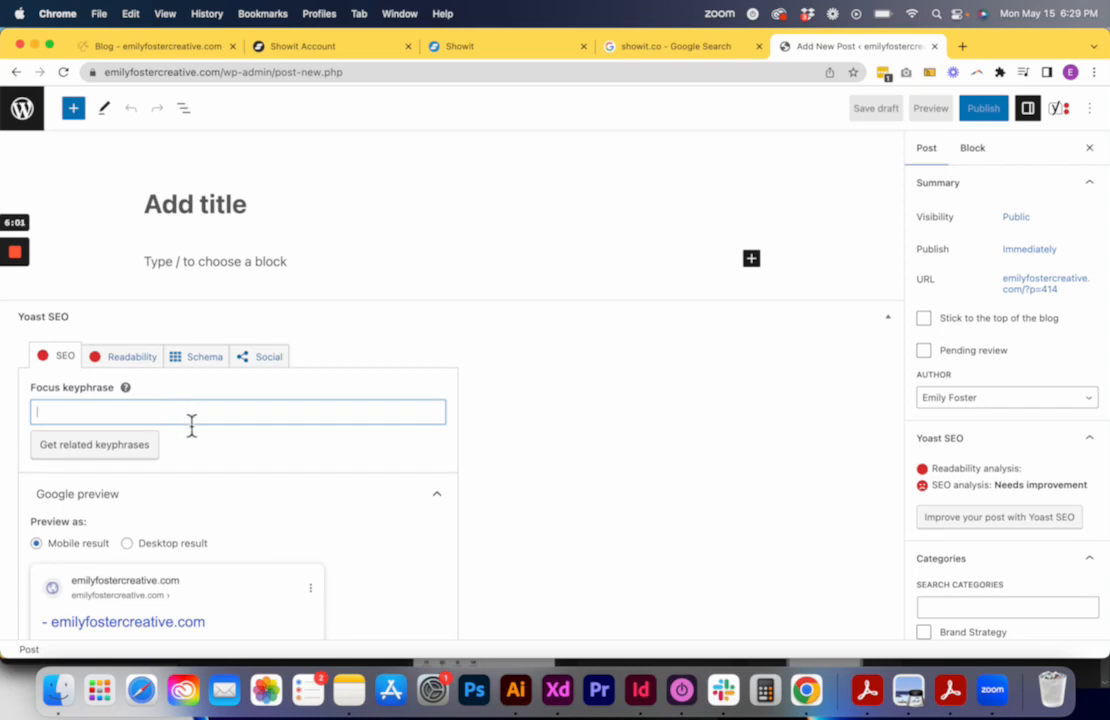
type("branding for wedding vendors")
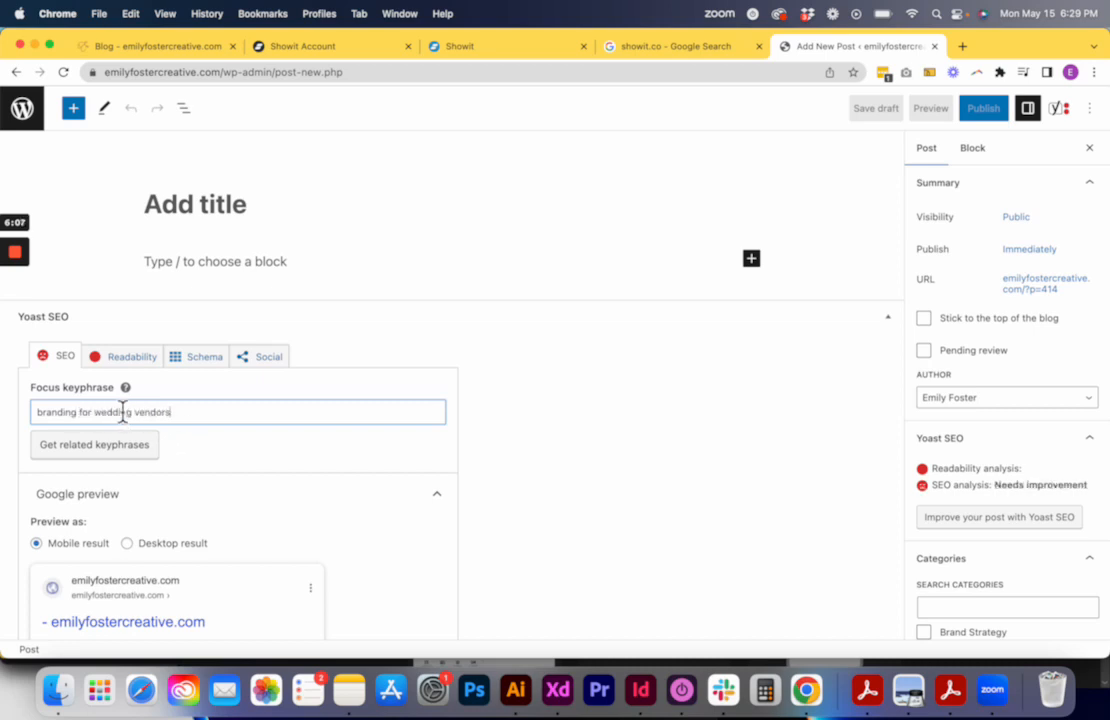
scroll(122, 412, "down", 3)
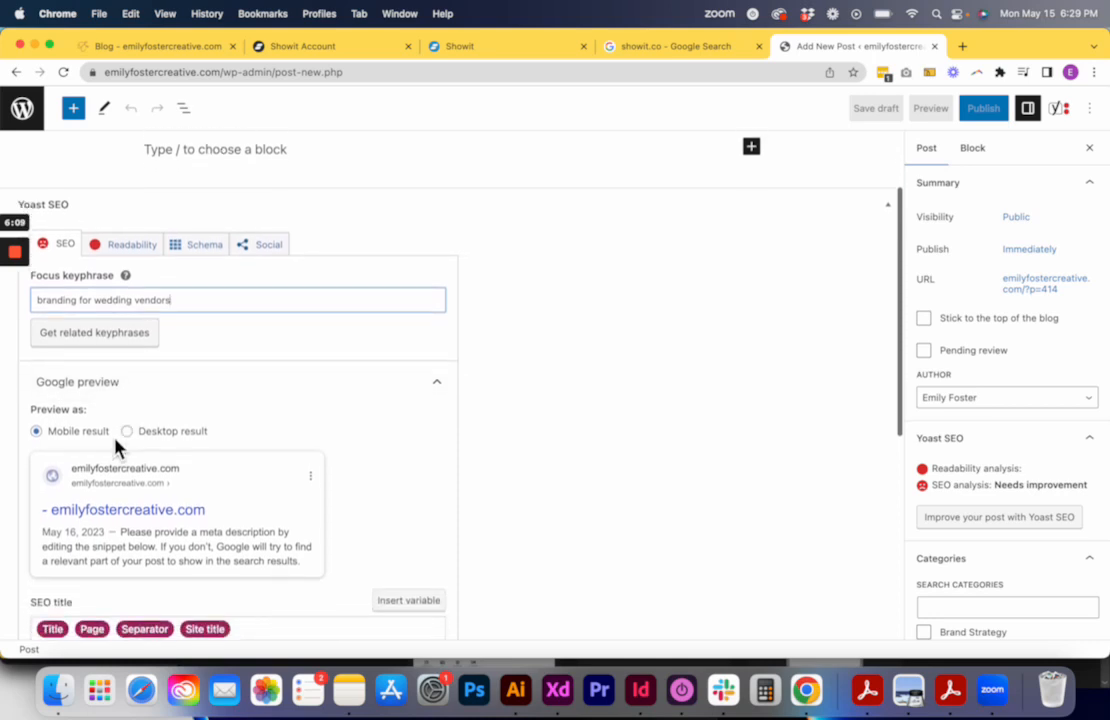
scroll(116, 443, "down", 2)
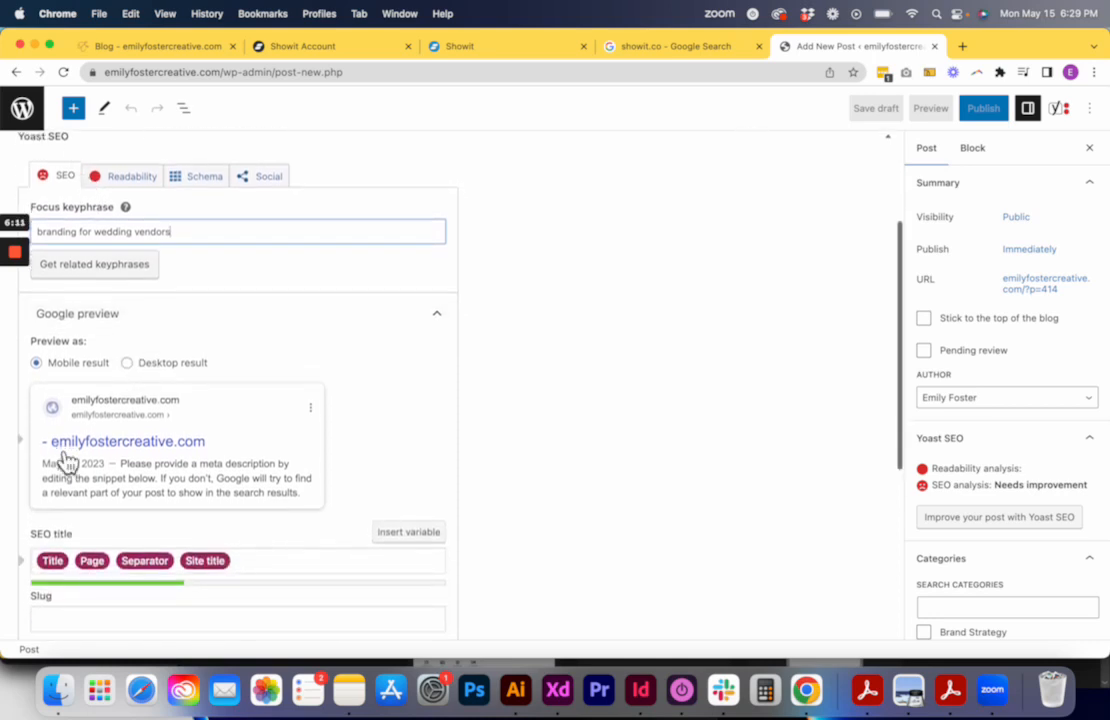
scroll(63, 458, "down", 3)
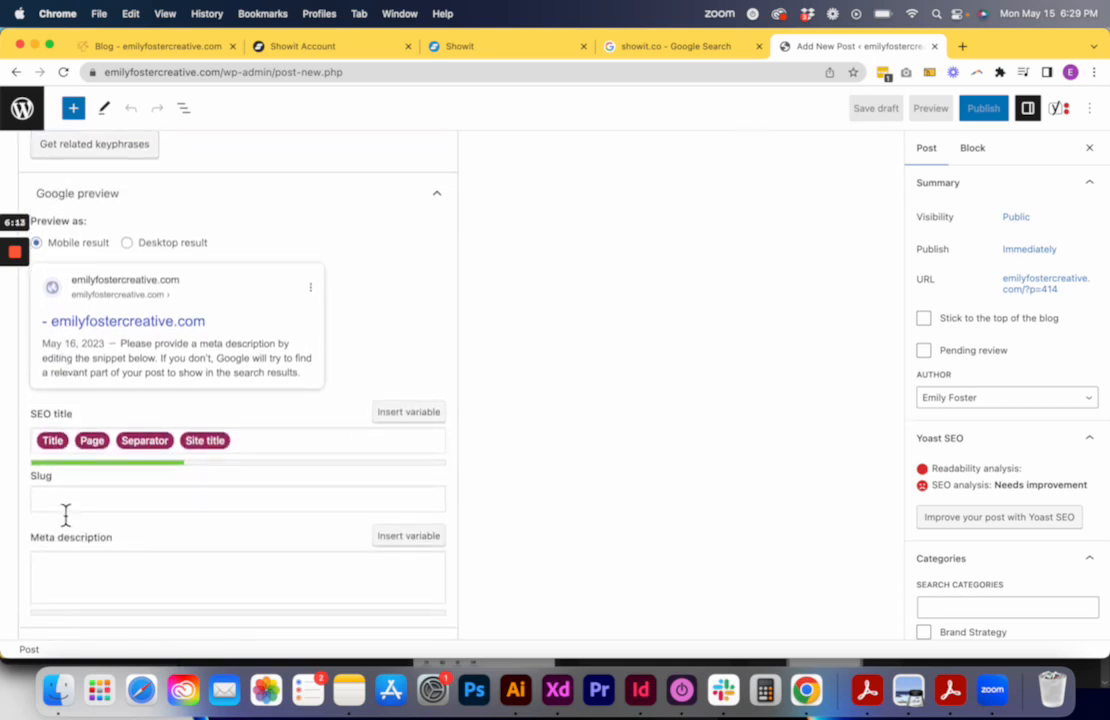
scroll(65, 514, "up", 3)
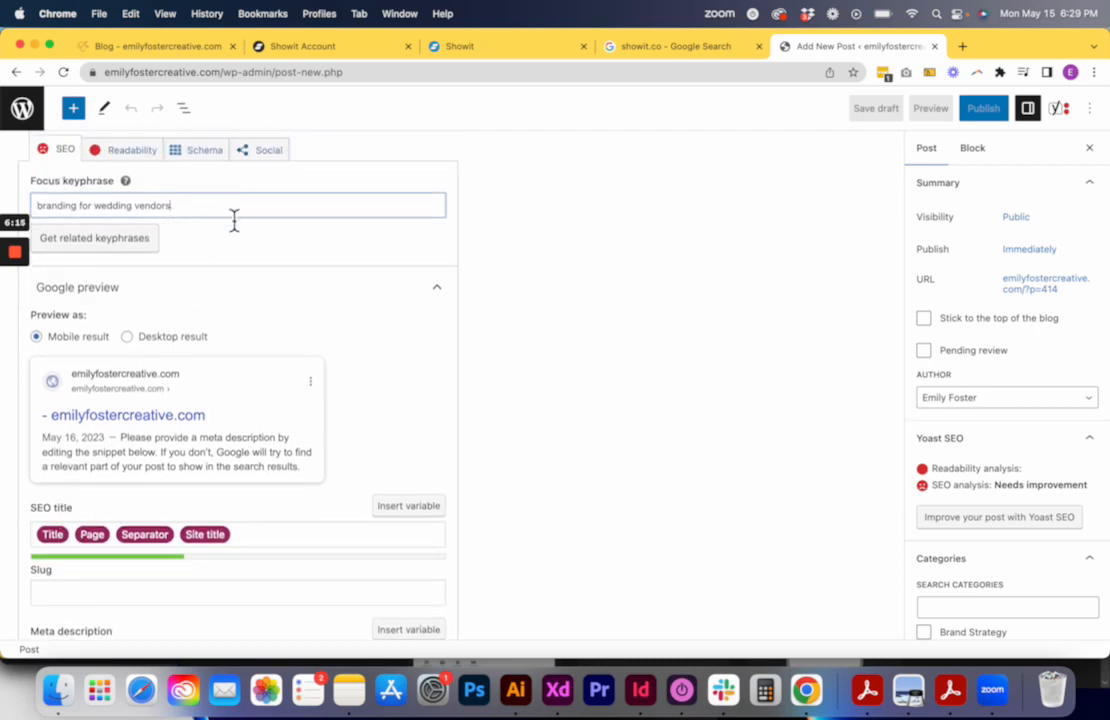
scroll(87, 488, "down", 3)
left_click(69, 500)
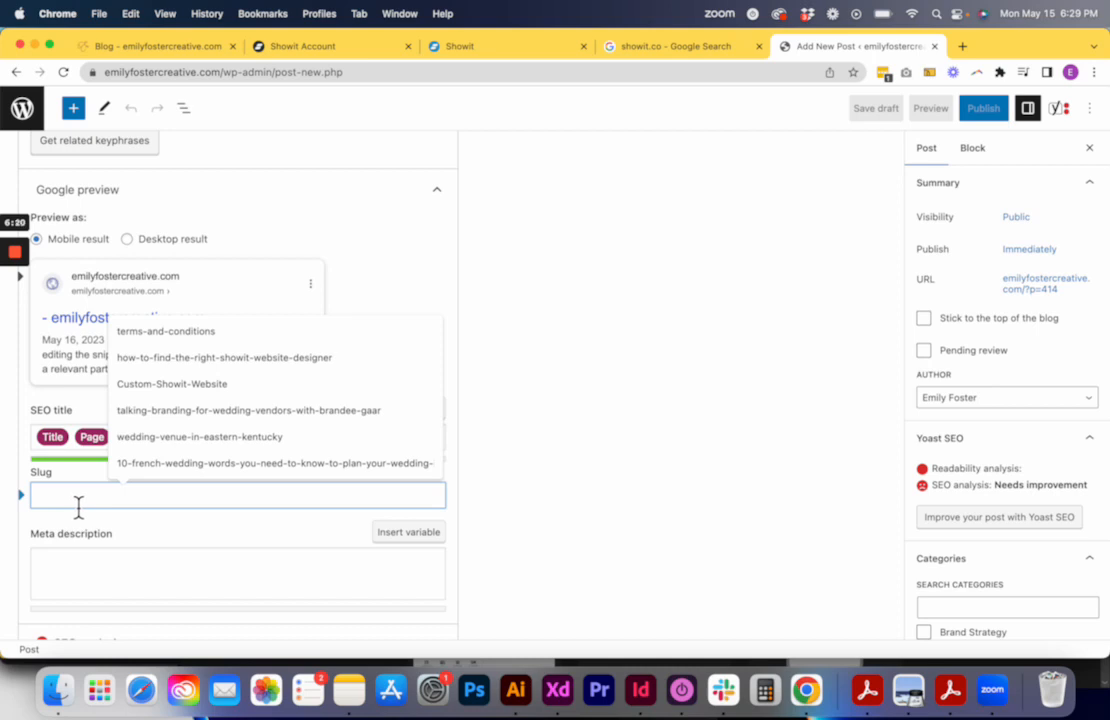
type("branding-for-wedding-vendors")
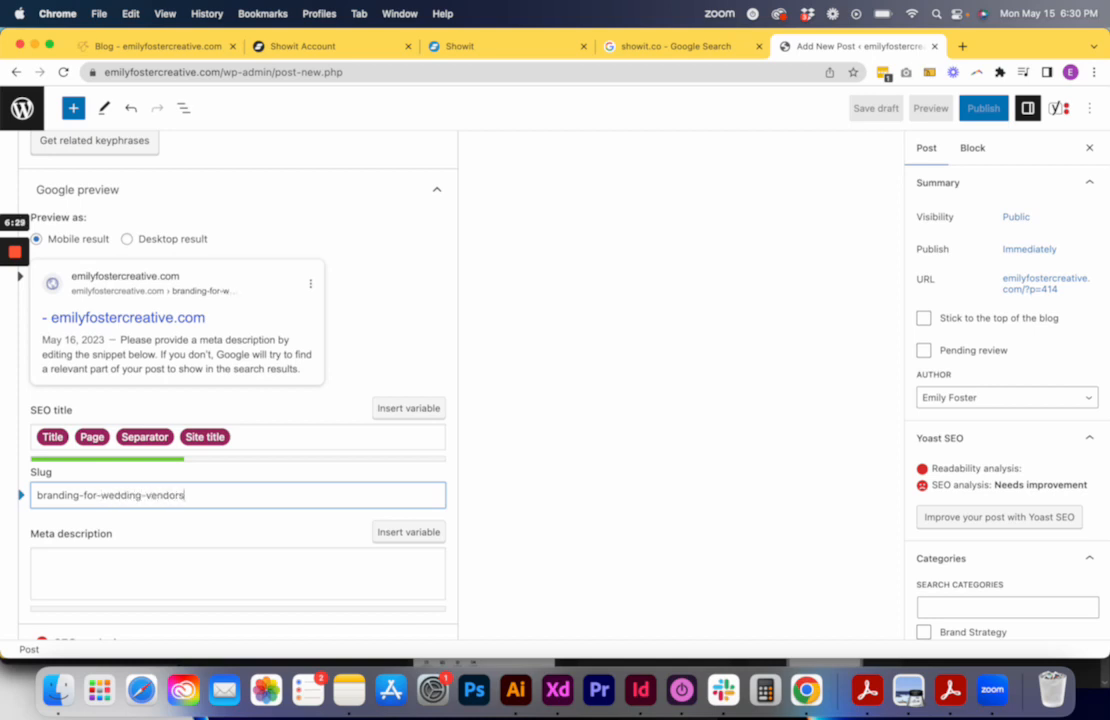
Step: Check the empty meta description field, then expand the SEO analysis and read through its problems and good results
left_click(84, 575)
scroll(84, 575, "down", 2)
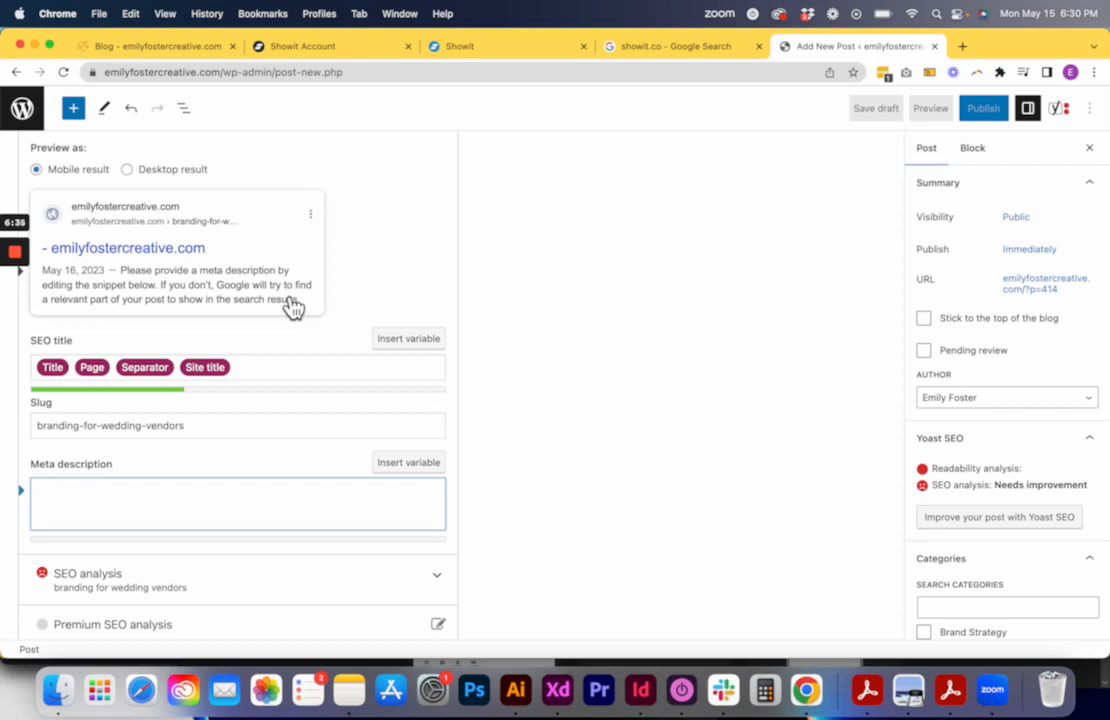
scroll(287, 307, "down", 3)
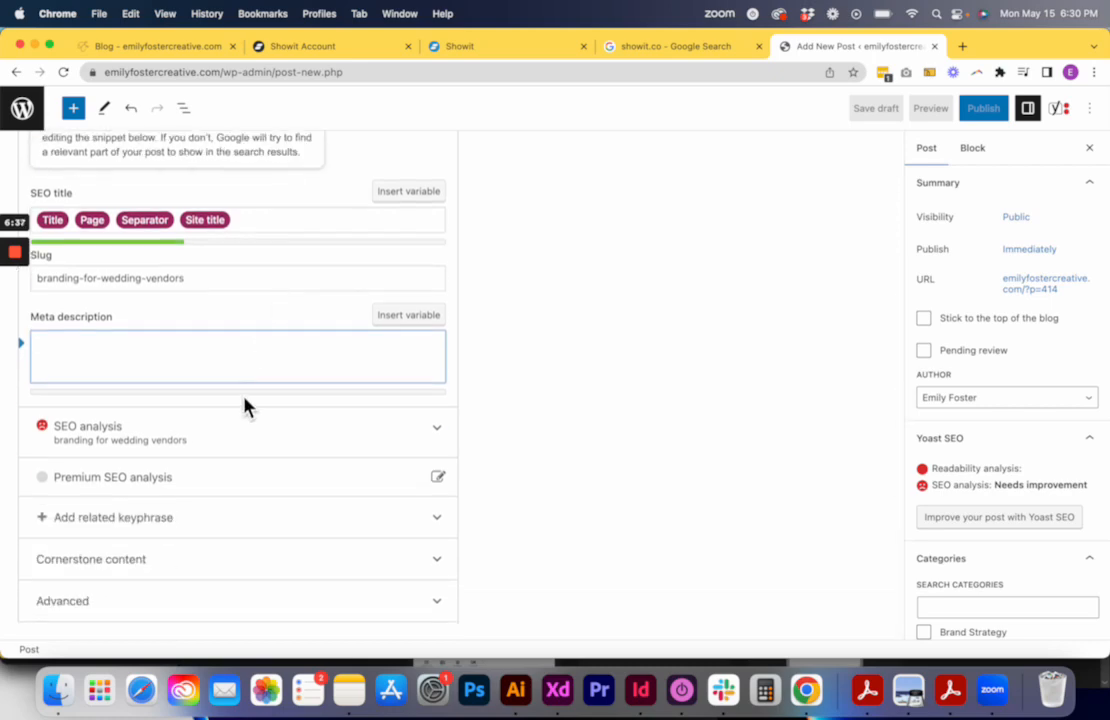
left_click(238, 428)
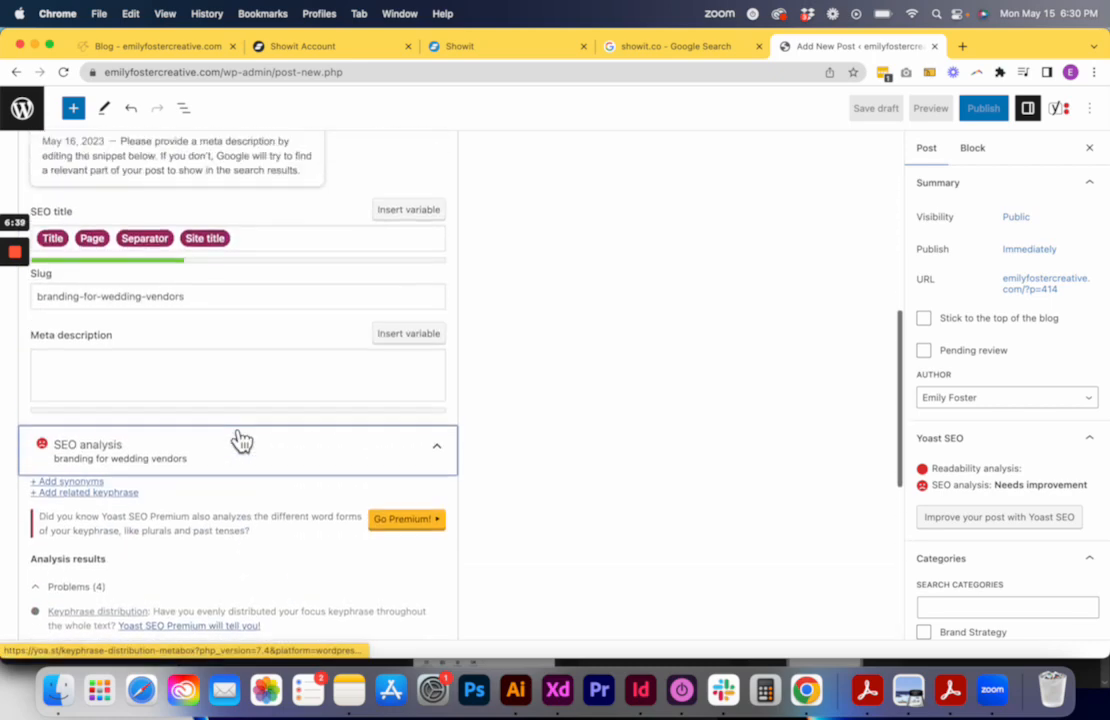
scroll(230, 430, "down", 5)
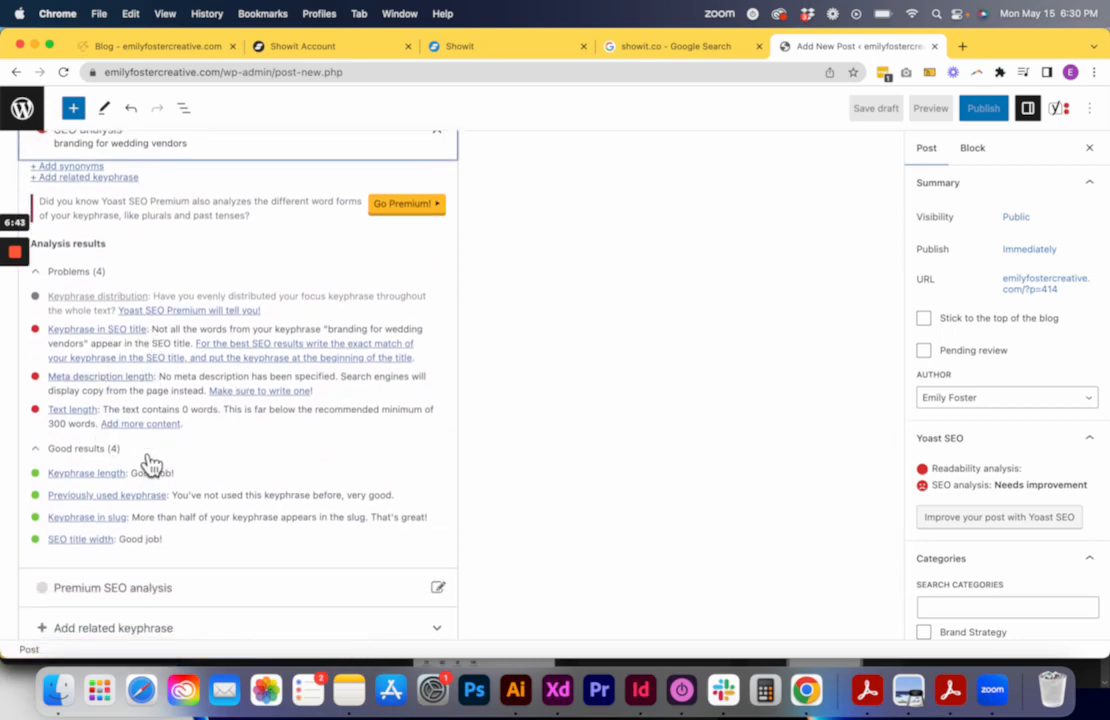
scroll(144, 460, "down", 3)
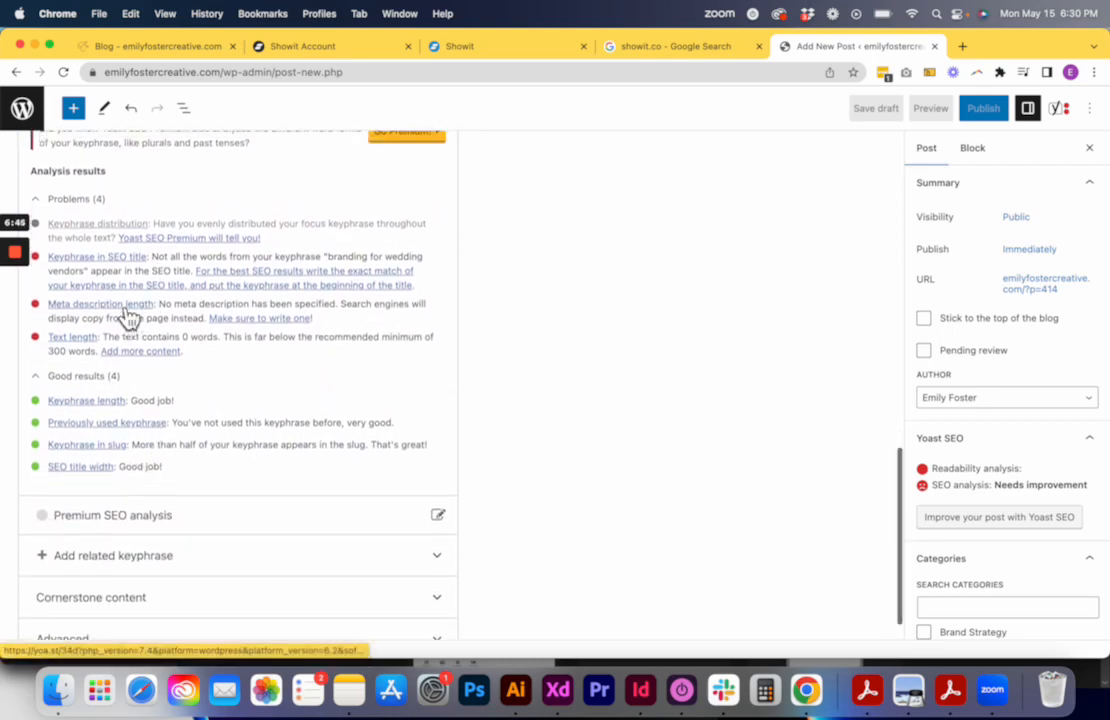
scroll(124, 317, "up", 1)
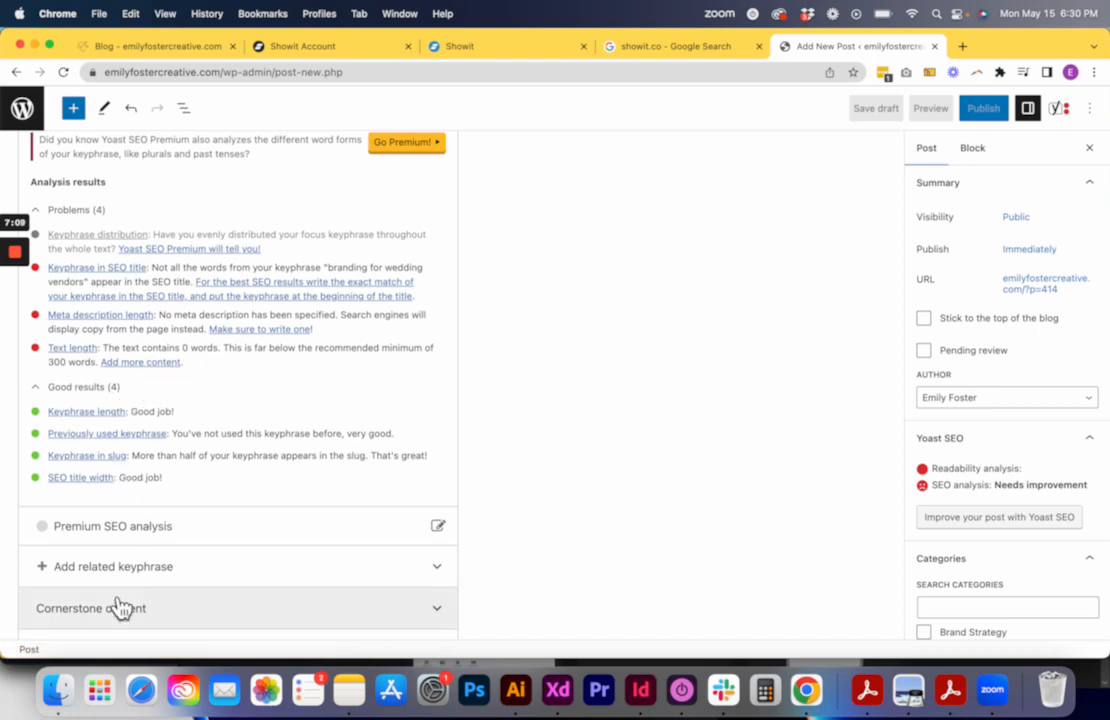
scroll(186, 513, "down", 1)
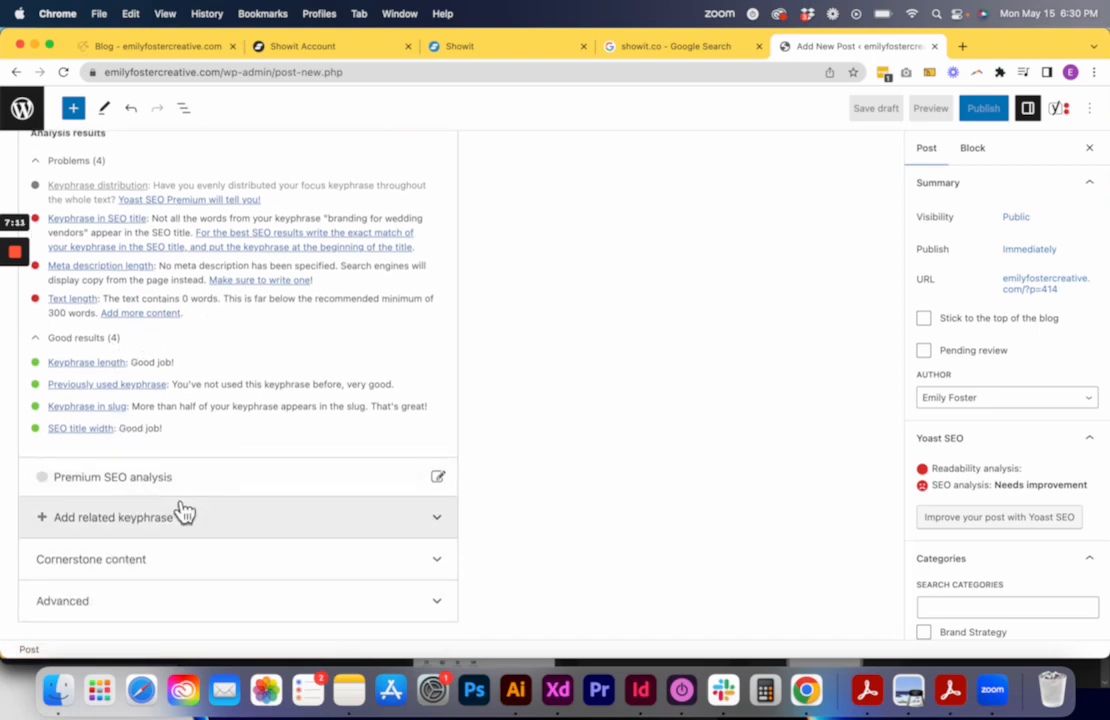
scroll(184, 508, "up", 5)
scroll(184, 508, "down", 2)
scroll(184, 508, "up", 2)
scroll(186, 508, "down", 4)
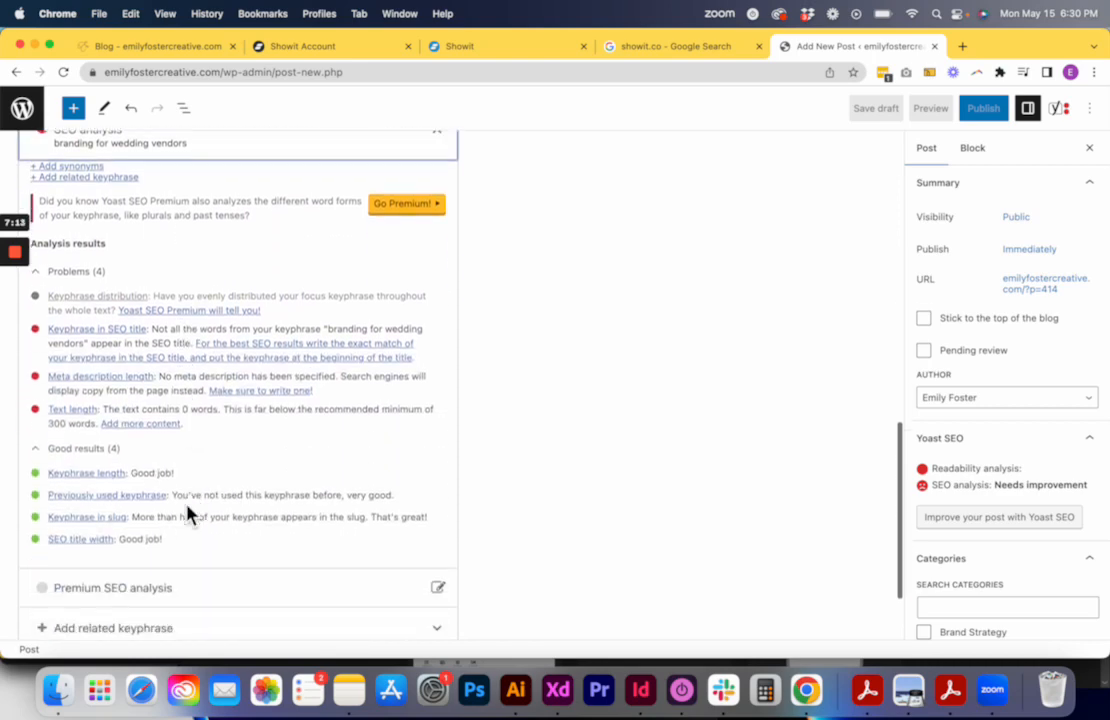
scroll(187, 505, "down", 1)
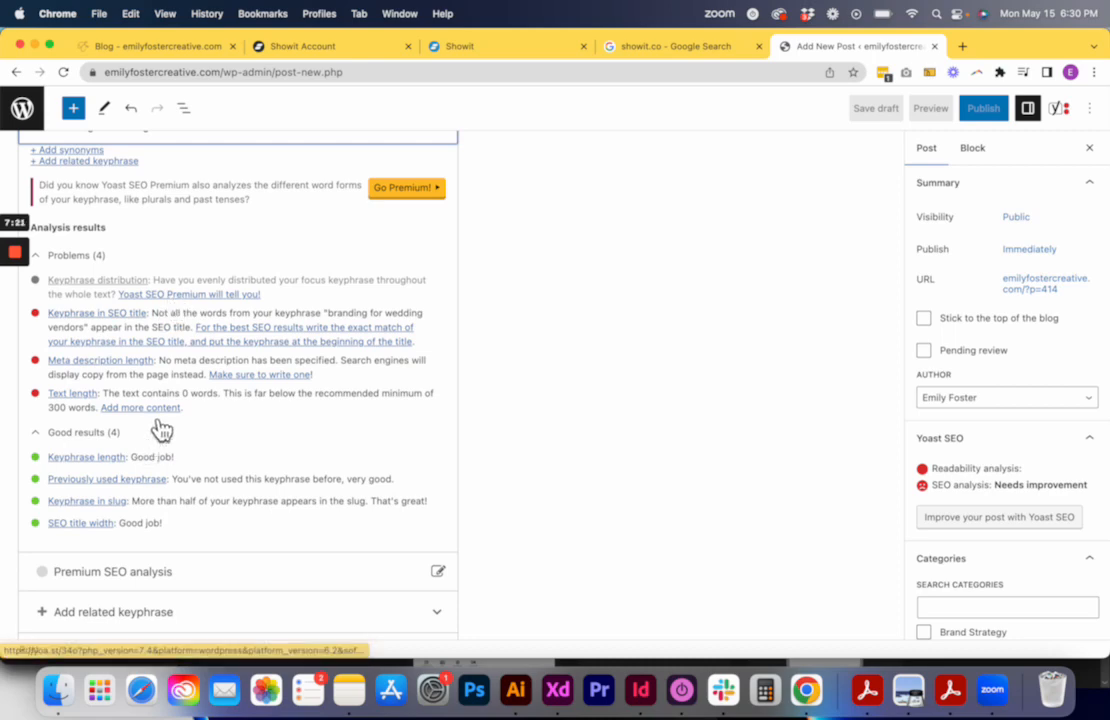
Step: Return to the empty post body and insert an image block there
scroll(198, 329, "up", 10)
scroll(198, 329, "up", 3)
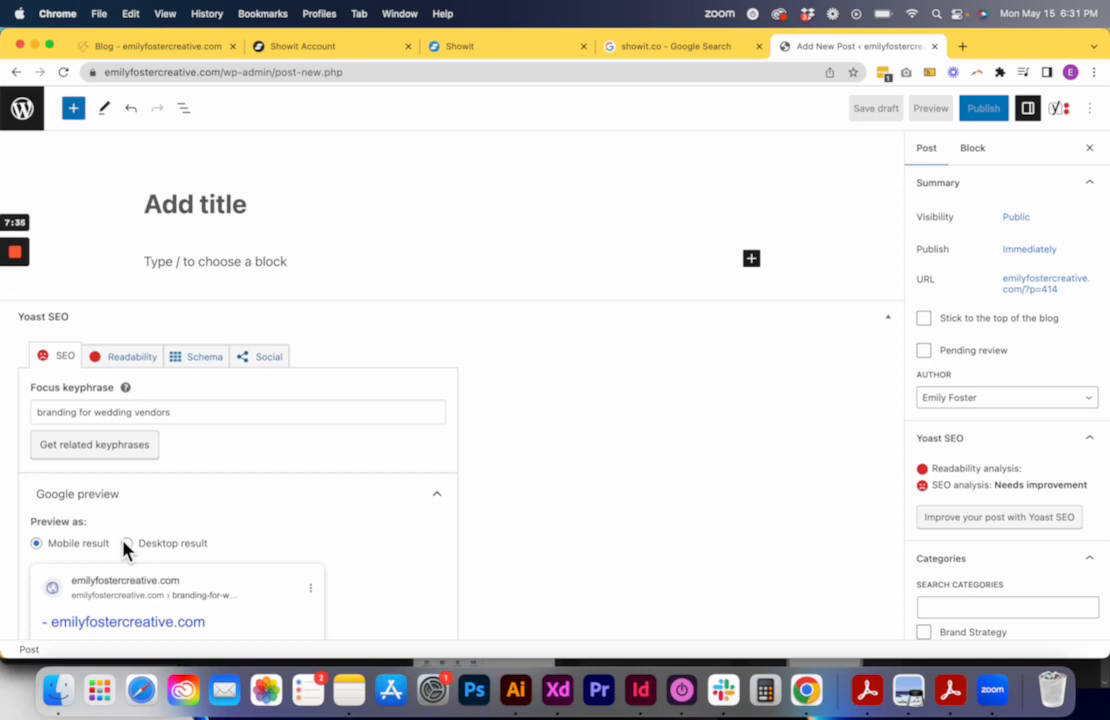
left_click(757, 264)
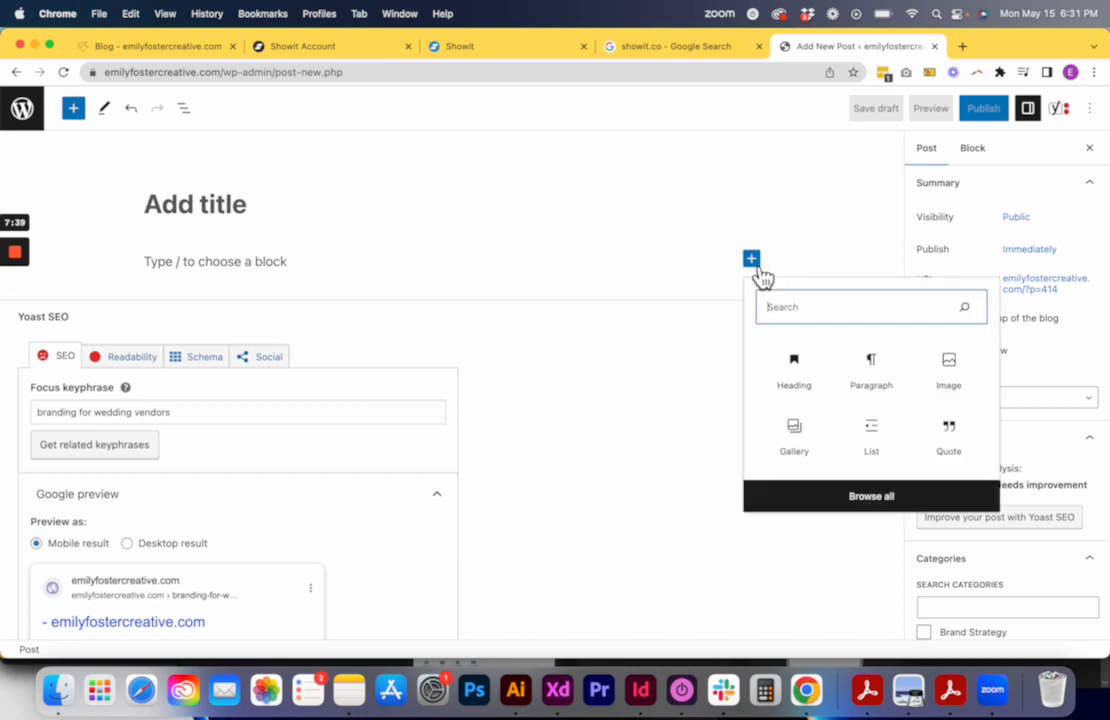
left_click(950, 375)
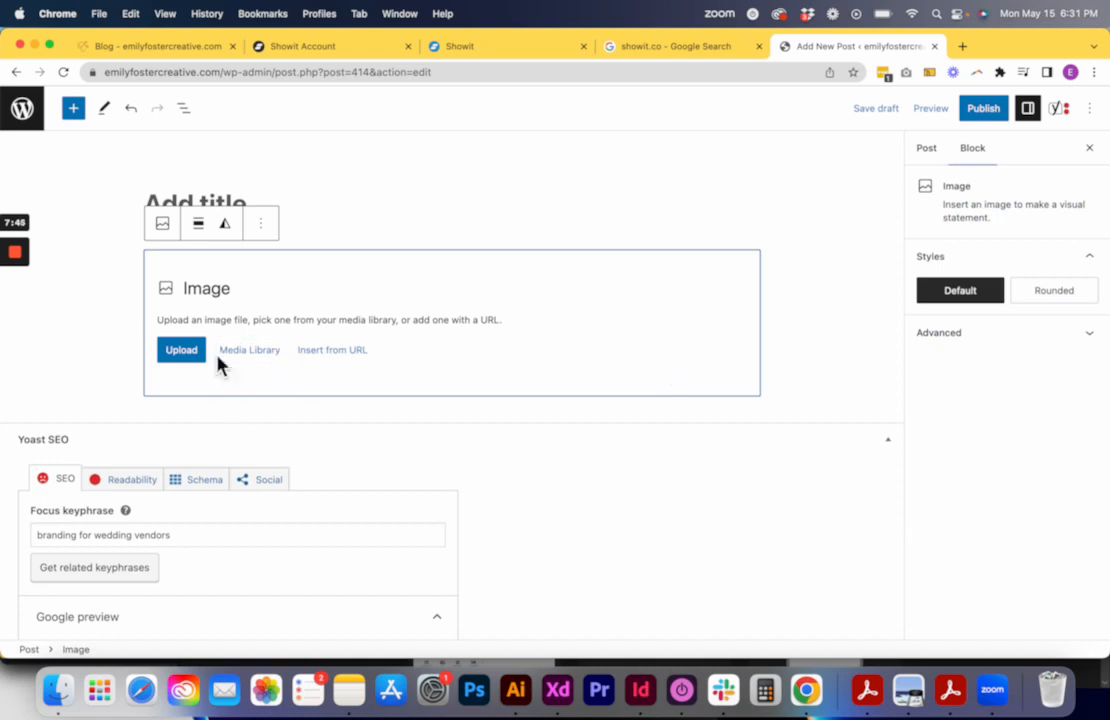
Step: Remove the empty image block from the post body
left_click(220, 410)
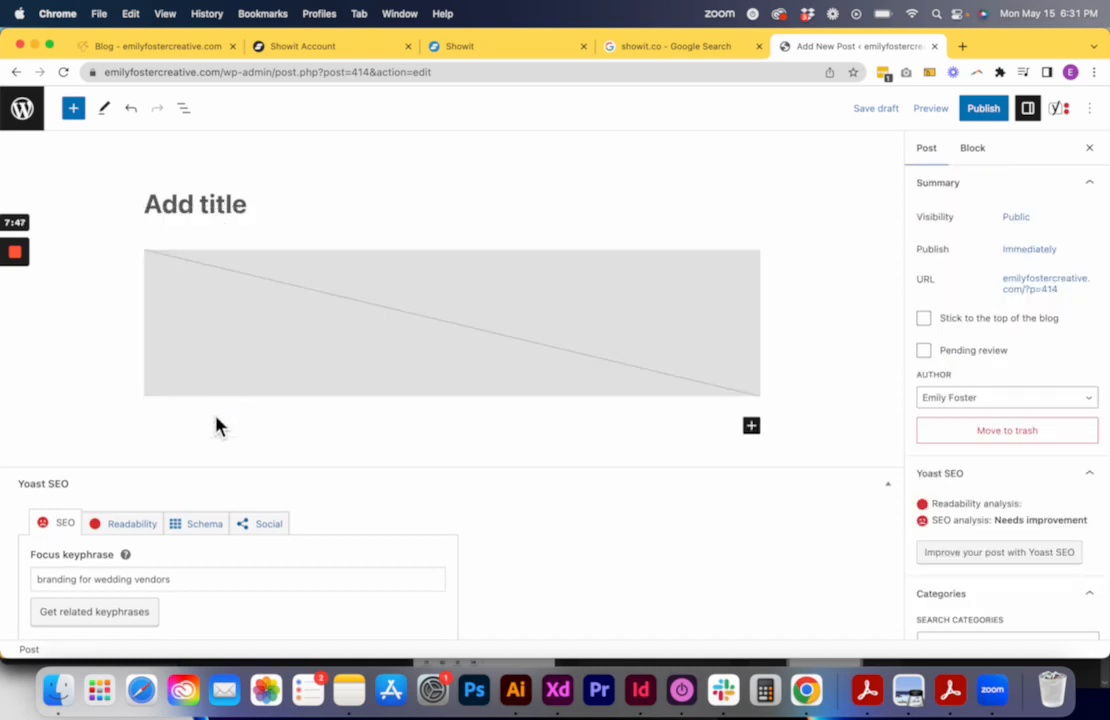
left_click(477, 302)
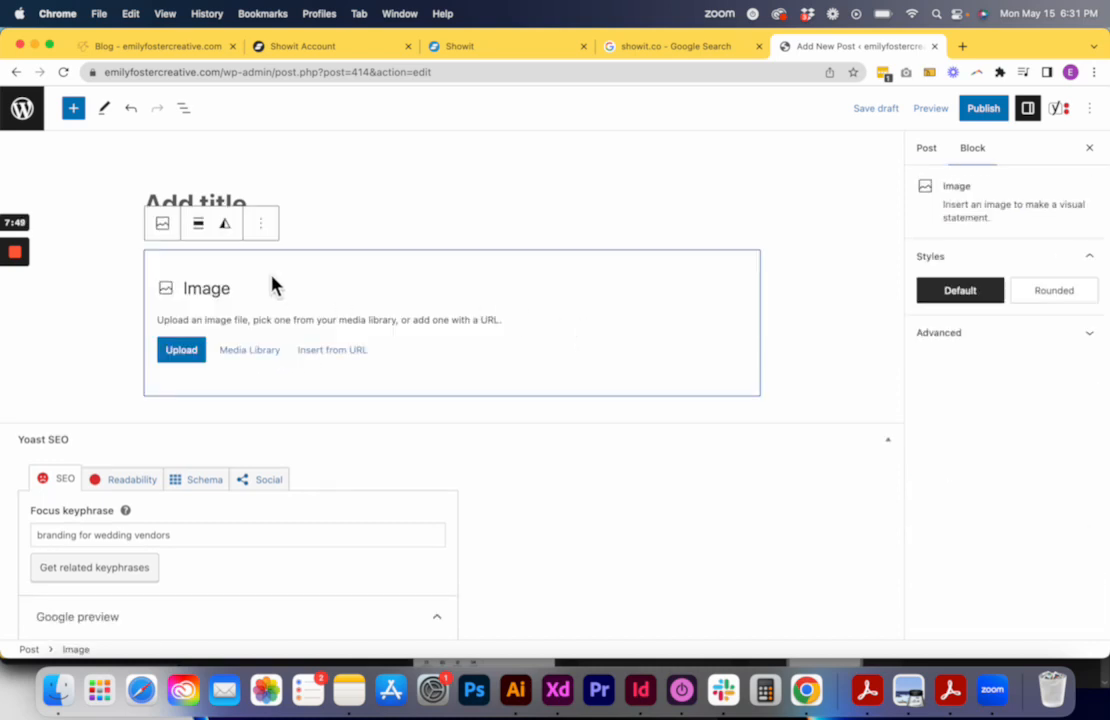
left_click(264, 238)
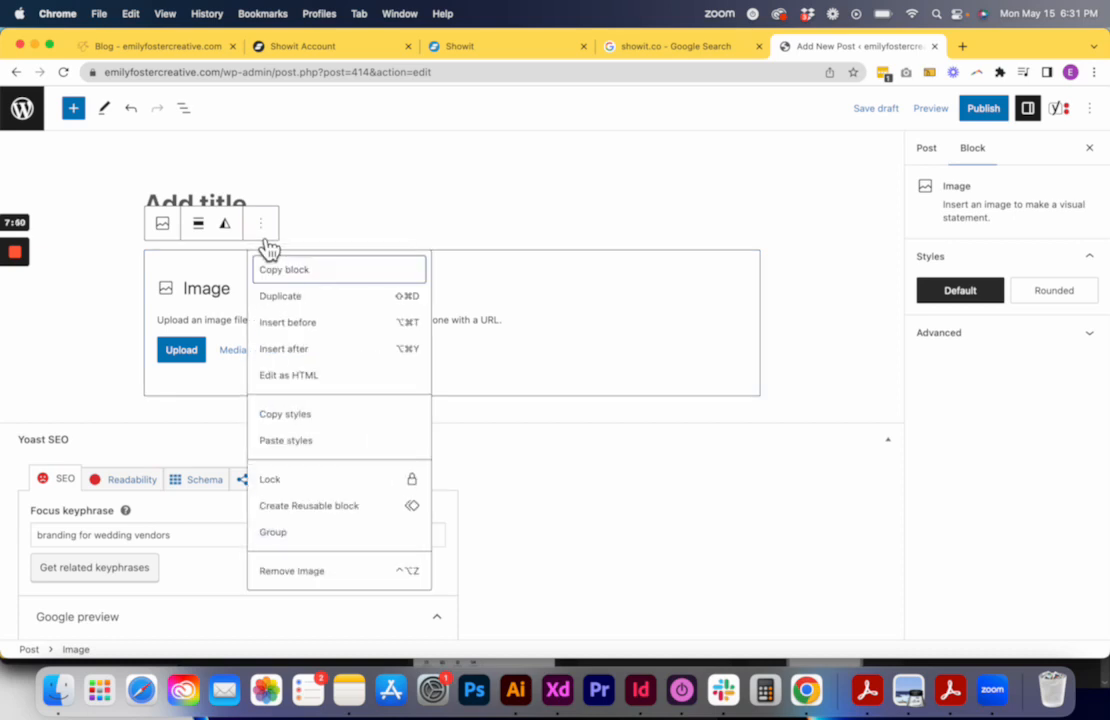
left_click(290, 571)
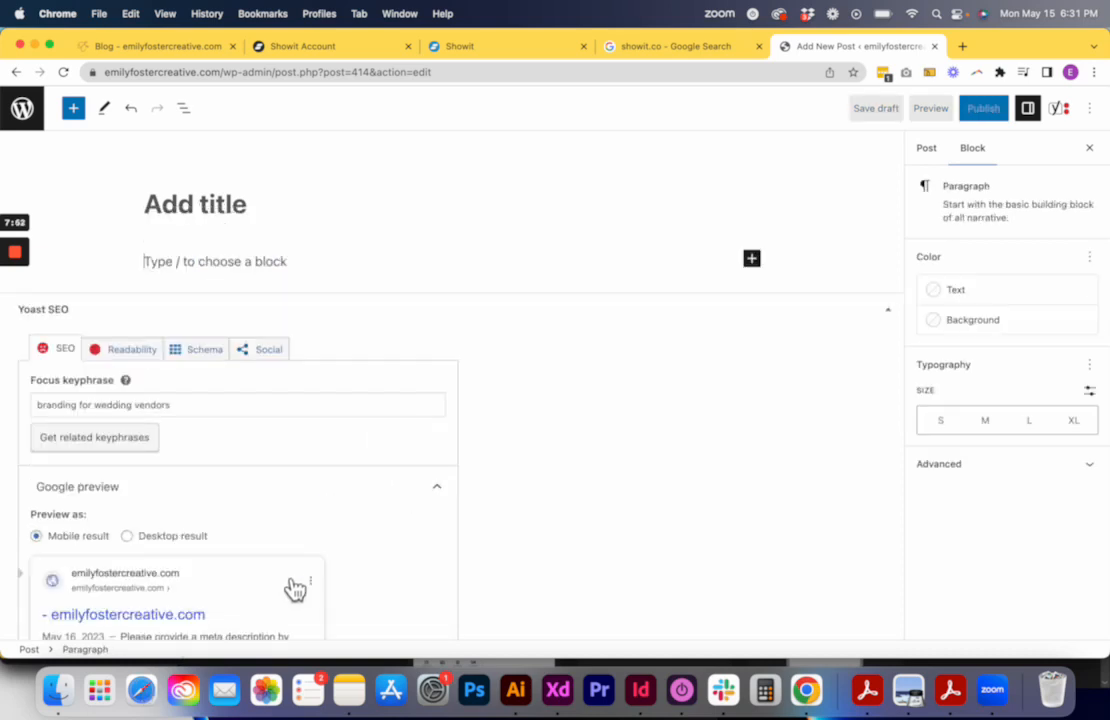
Step: Add a gallery block to the post body and browse the local files for upload without choosing any
left_click(752, 259)
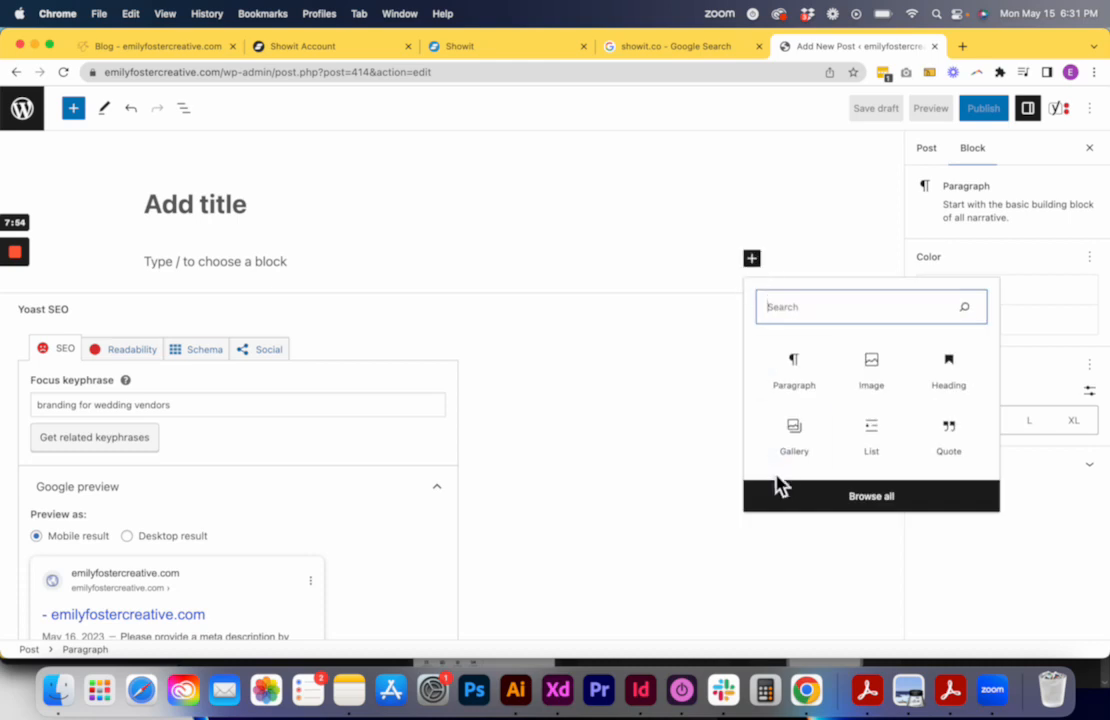
left_click(796, 442)
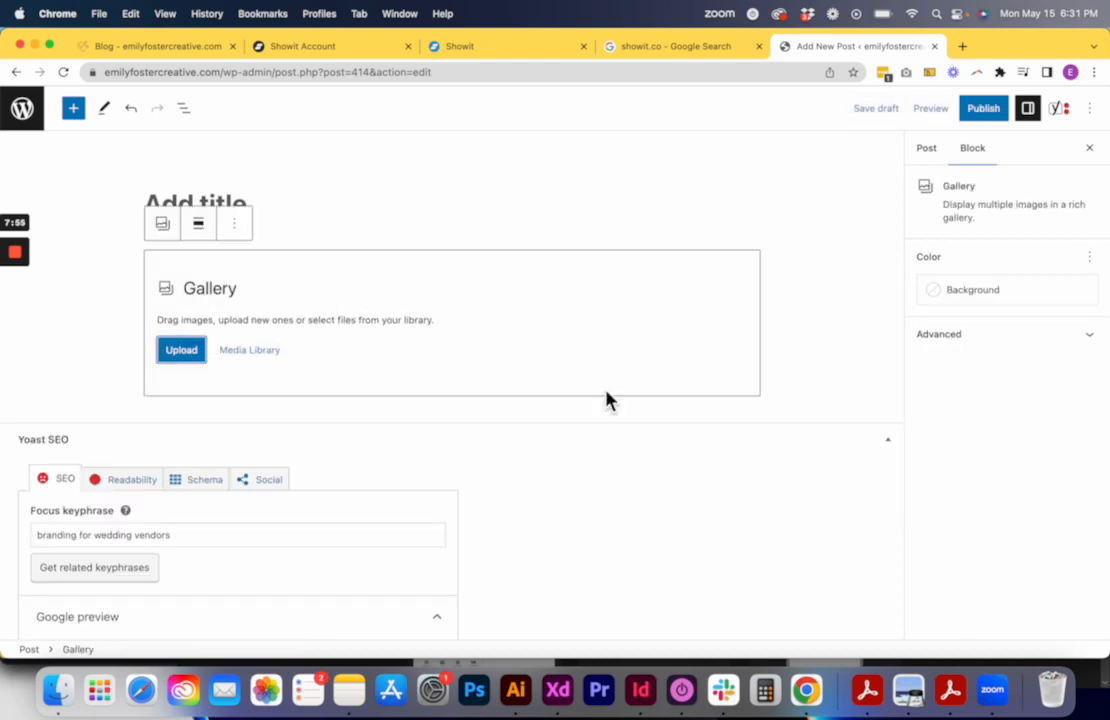
left_click(186, 355)
scroll(181, 357, "down", 10)
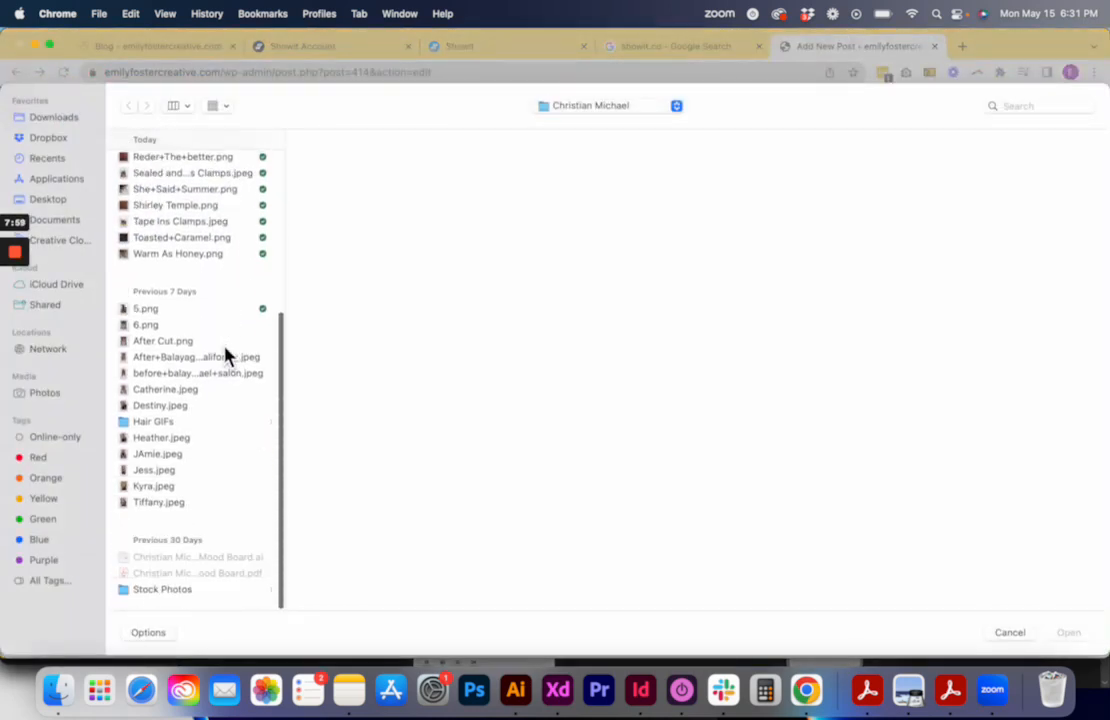
left_click(1008, 634)
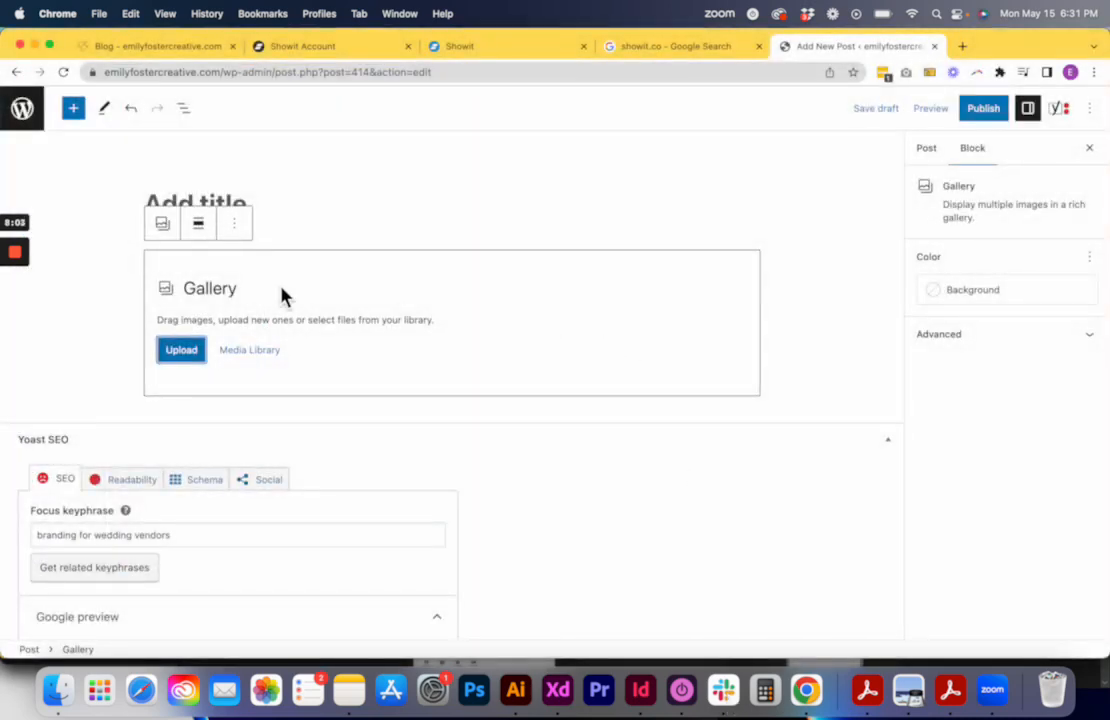
Step: Review the post's category, tag and featured image settings, and check the matching post image in the Showit blog template
left_click(929, 157)
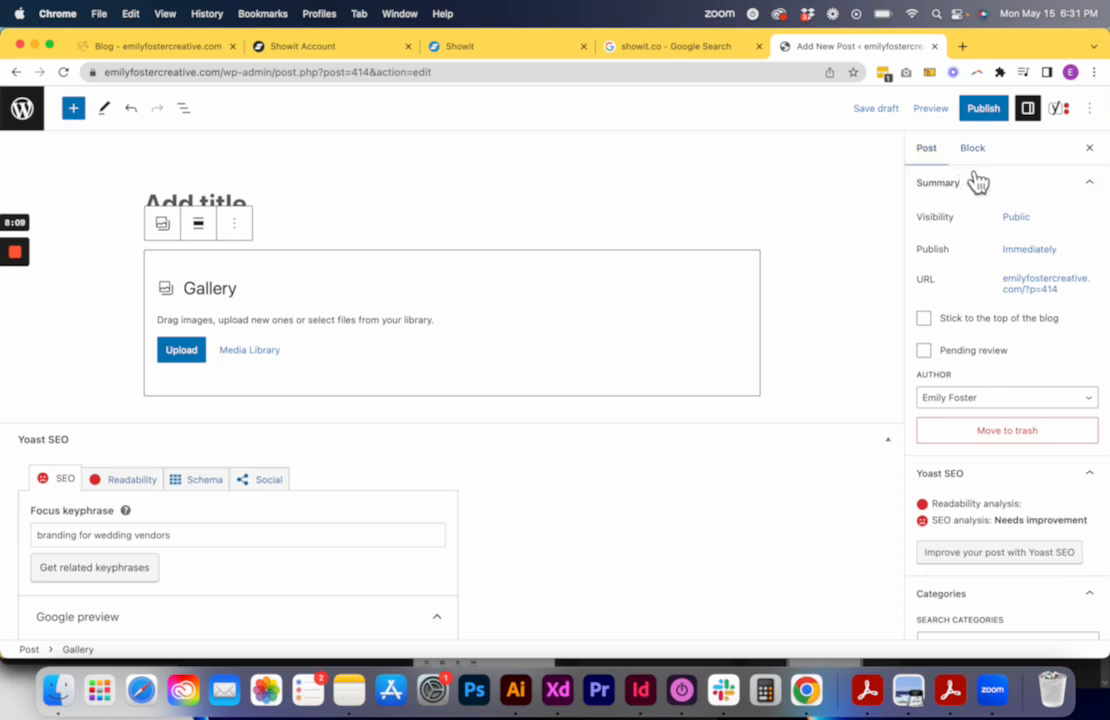
scroll(963, 350, "down", 5)
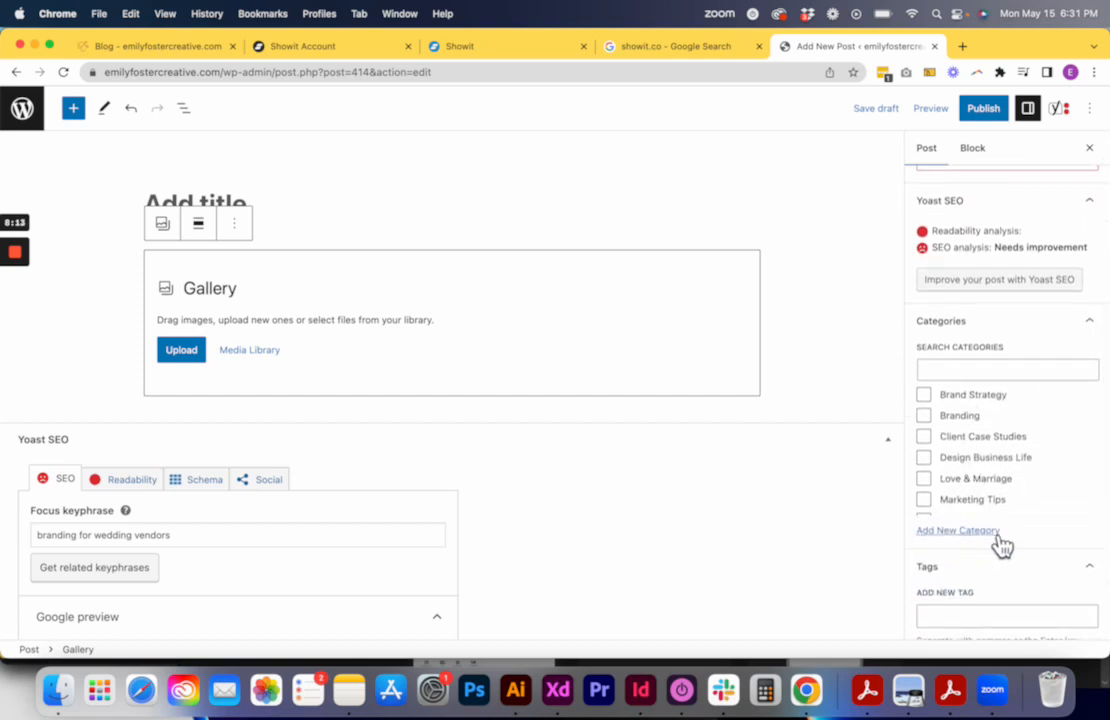
scroll(994, 515, "down", 2)
scroll(994, 515, "down", 3)
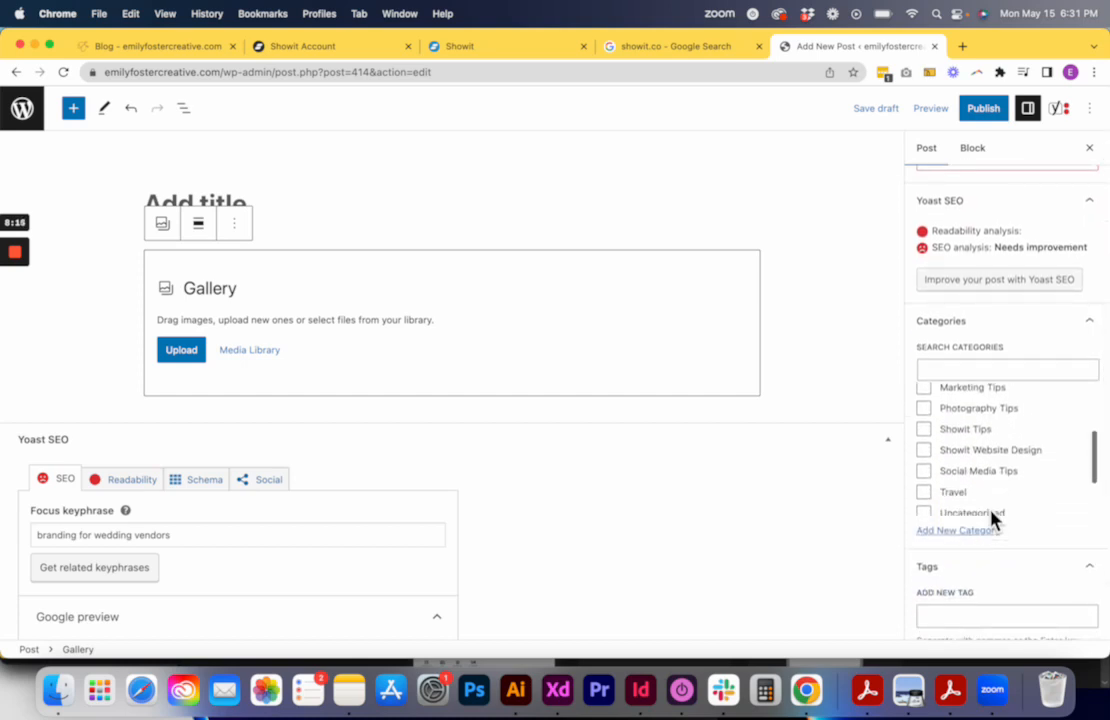
scroll(991, 518, "up", 5)
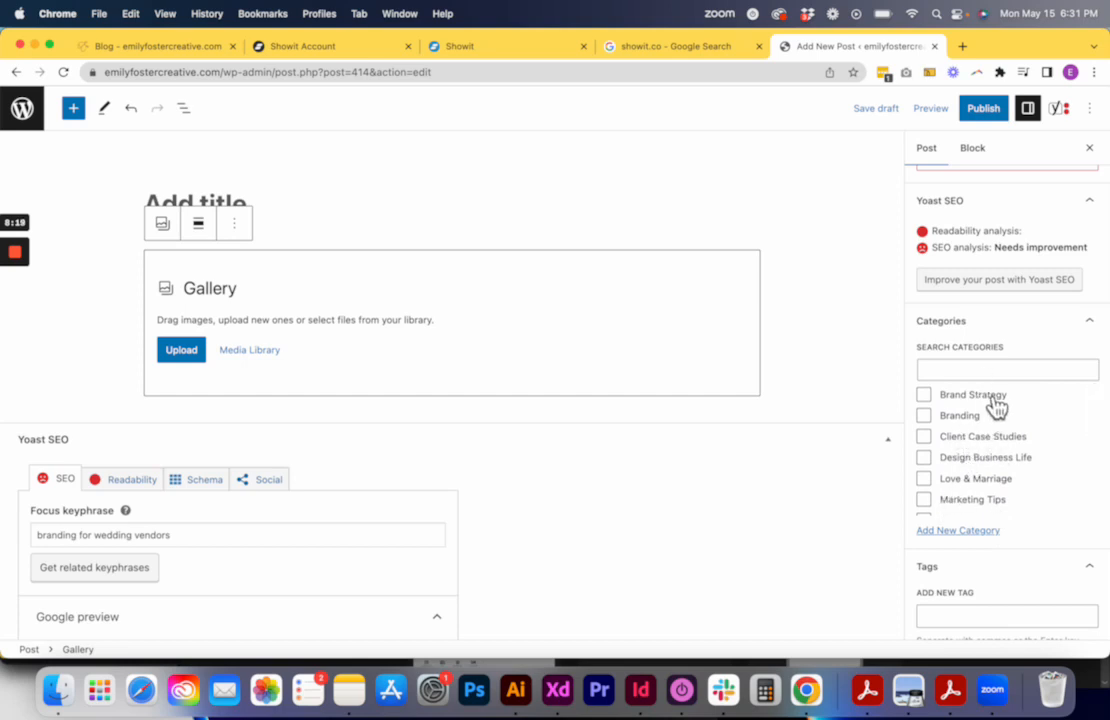
scroll(995, 405, "down", 4)
scroll(989, 424, "down", 3)
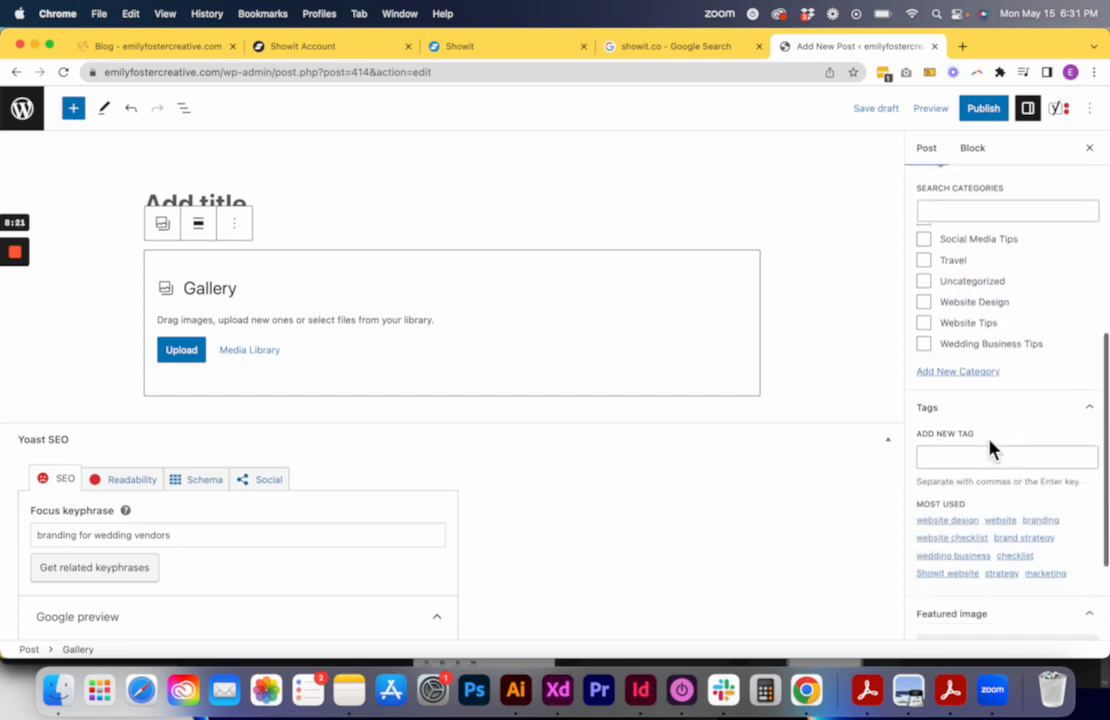
scroll(990, 448, "down", 3)
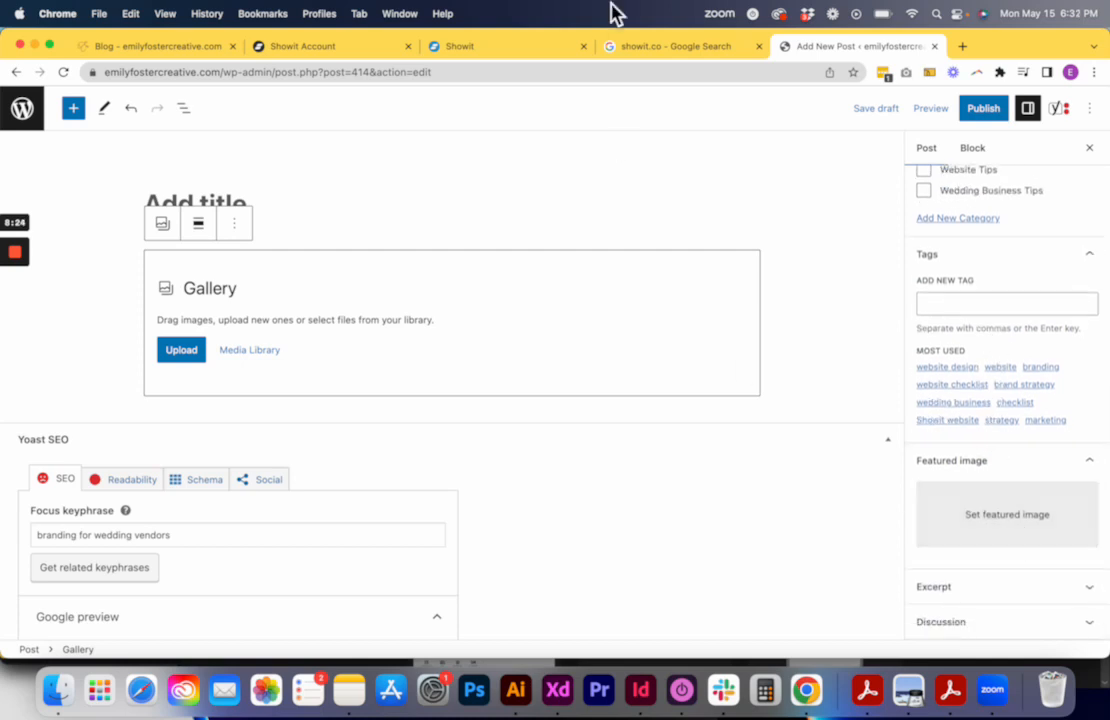
left_click(491, 45)
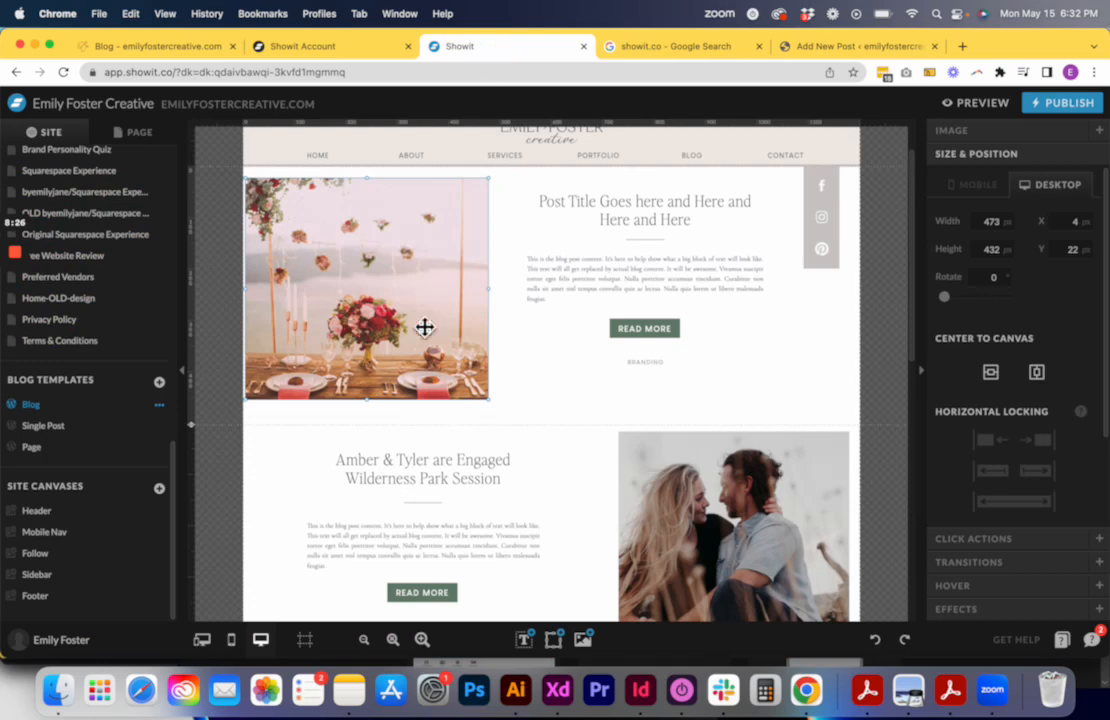
left_click(905, 47)
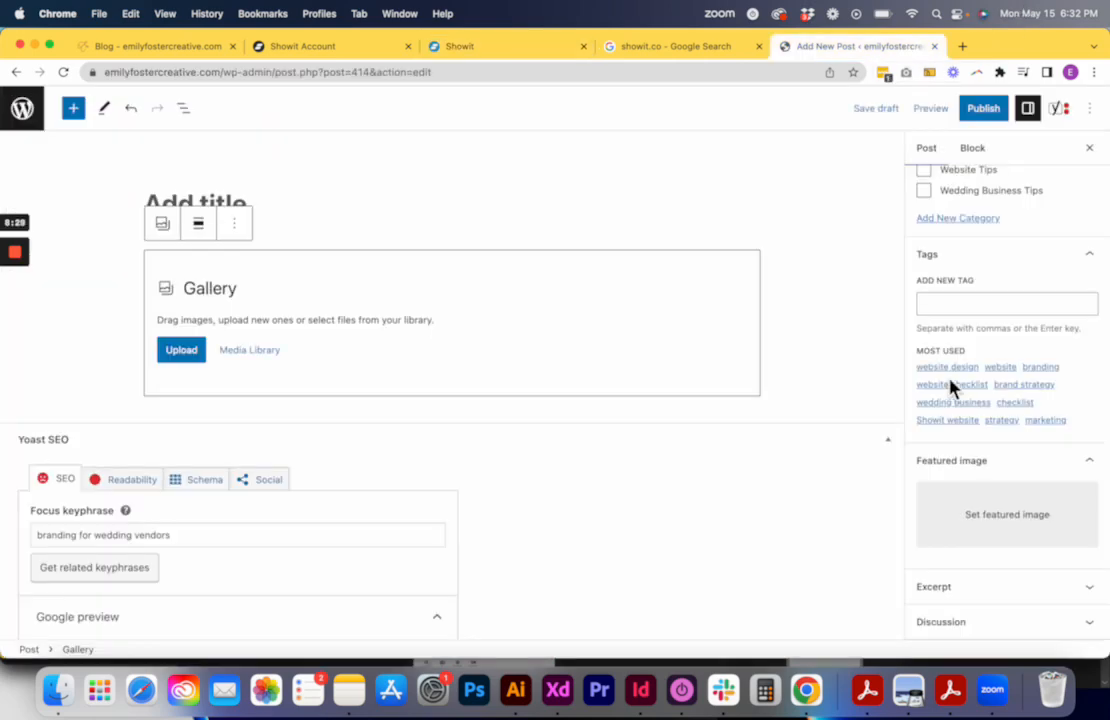
Step: Check the post's publish date and time options and the gallery block settings, then close the settings sidebar
scroll(953, 387, "up", 10)
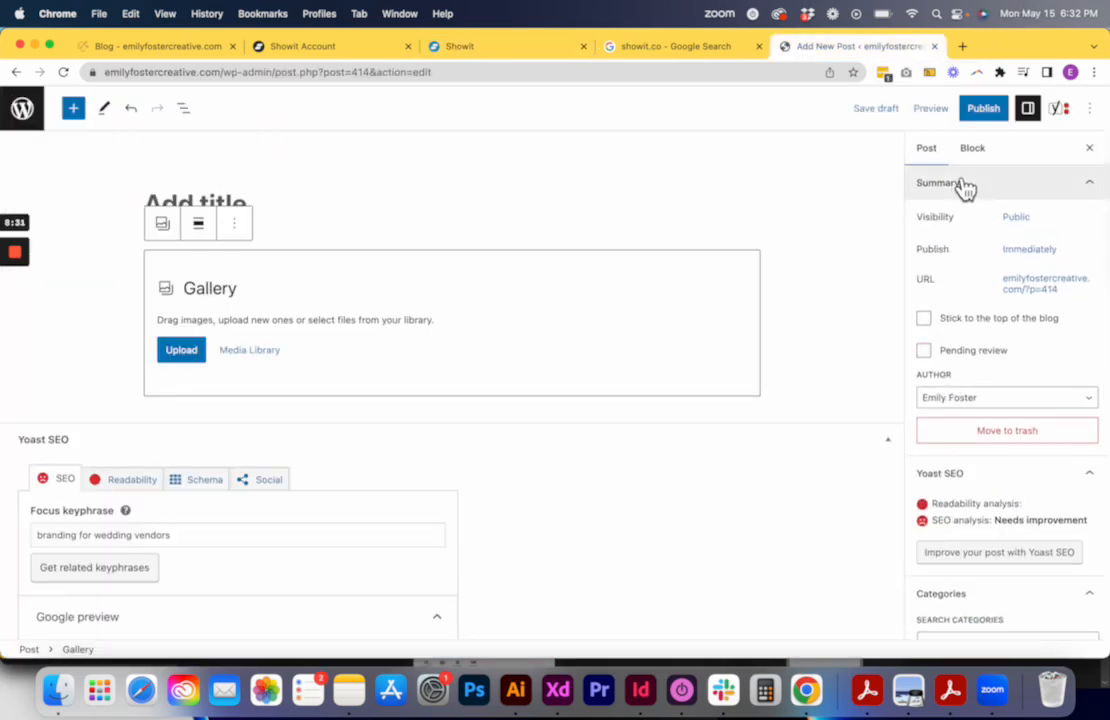
left_click(1036, 255)
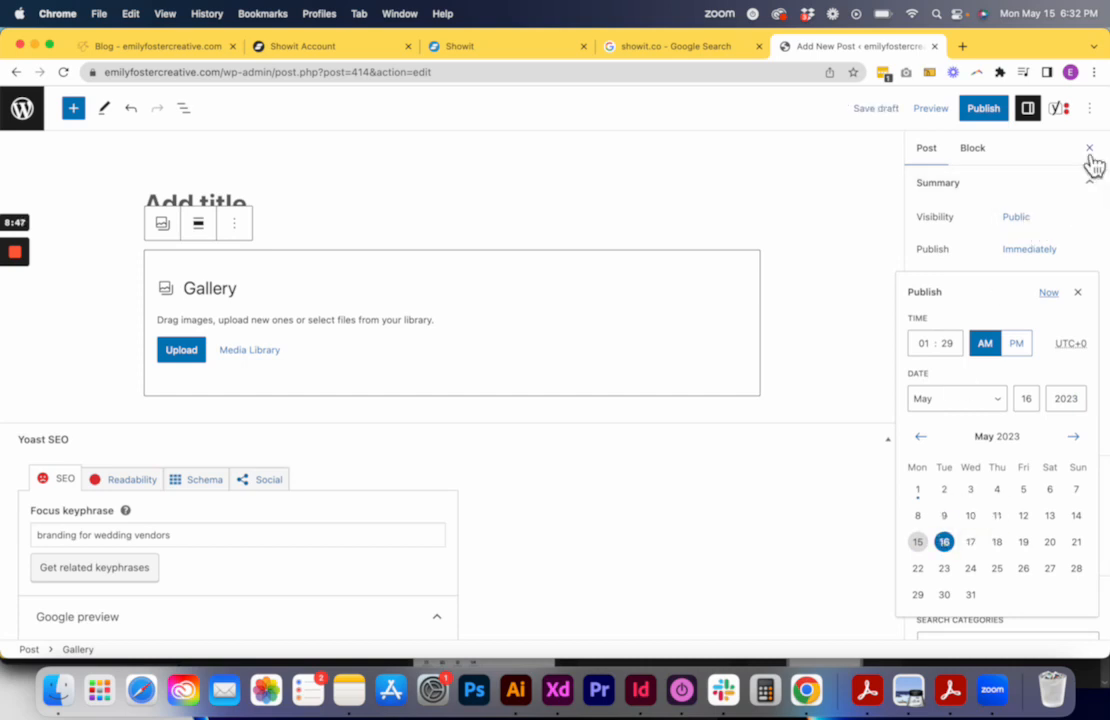
left_click(982, 151)
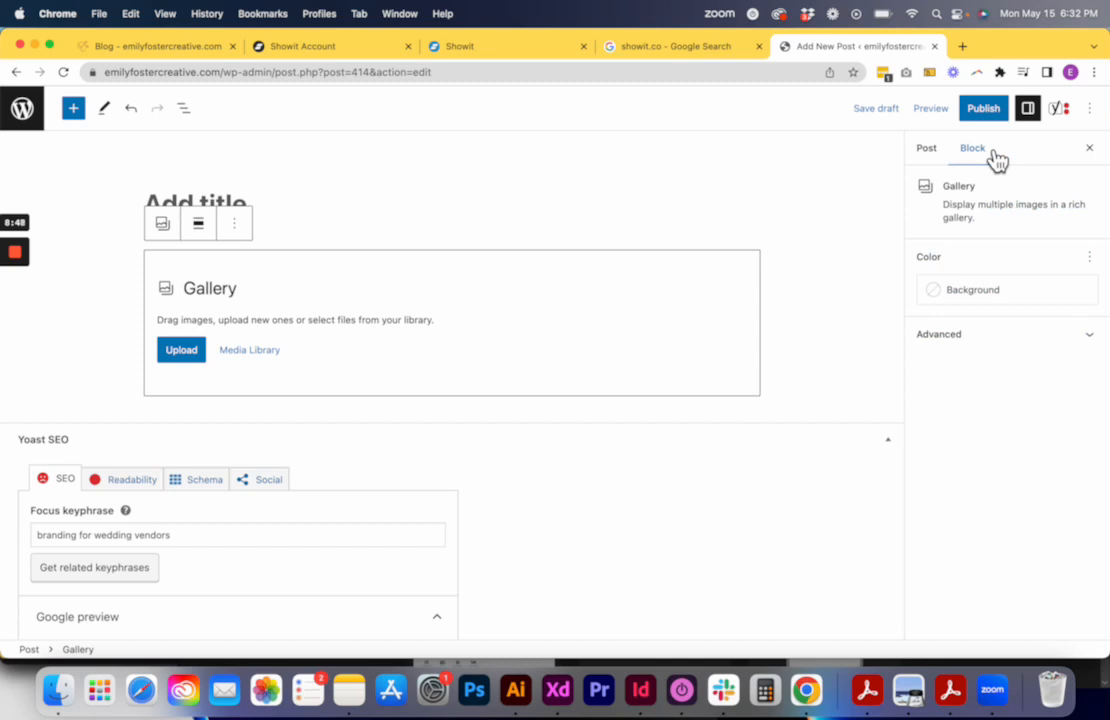
left_click(1089, 148)
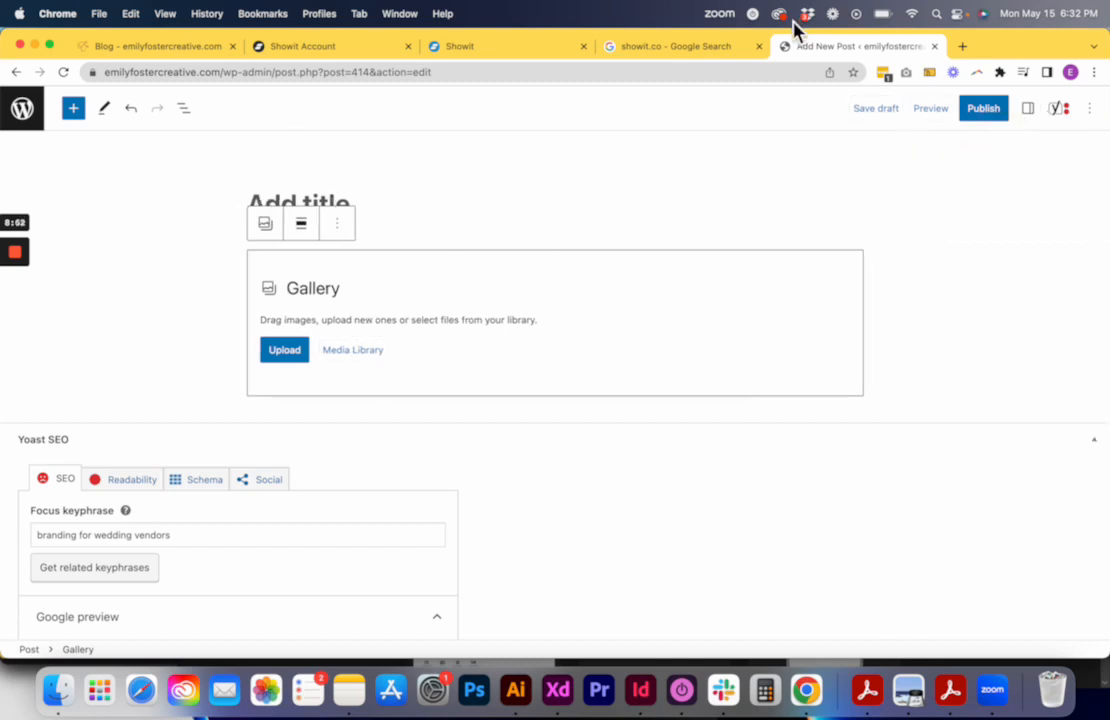
Step: Compare the post categories element in the Showit blog template with the live blog page and the WordPress post
left_click(530, 48)
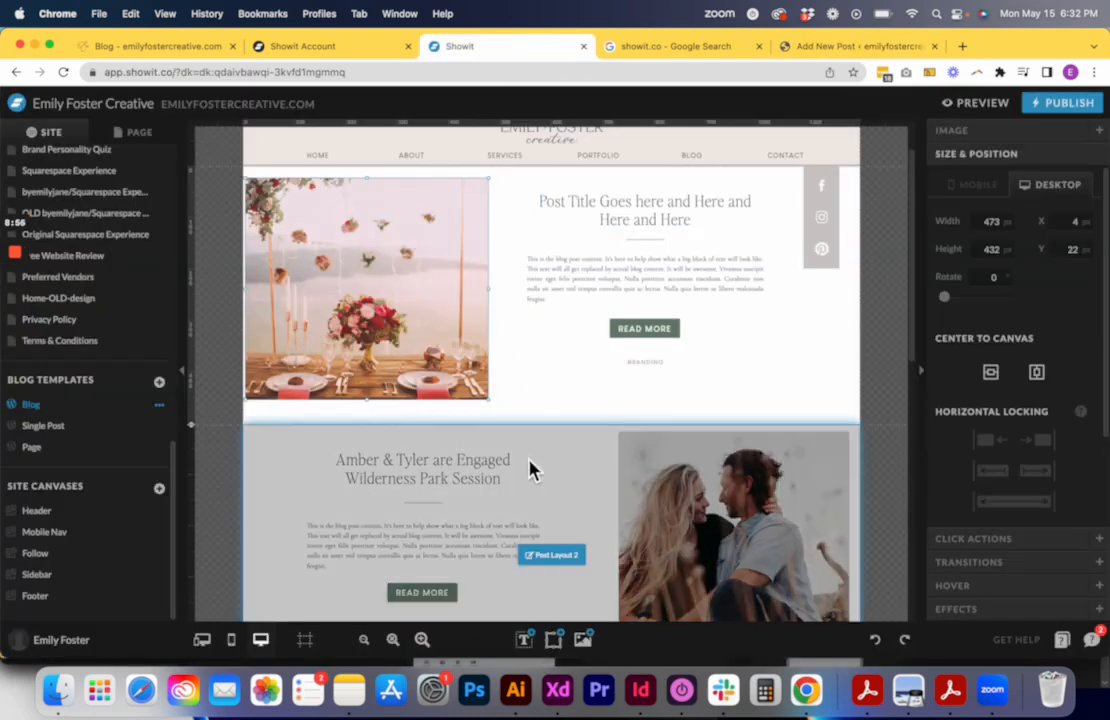
left_click(700, 380)
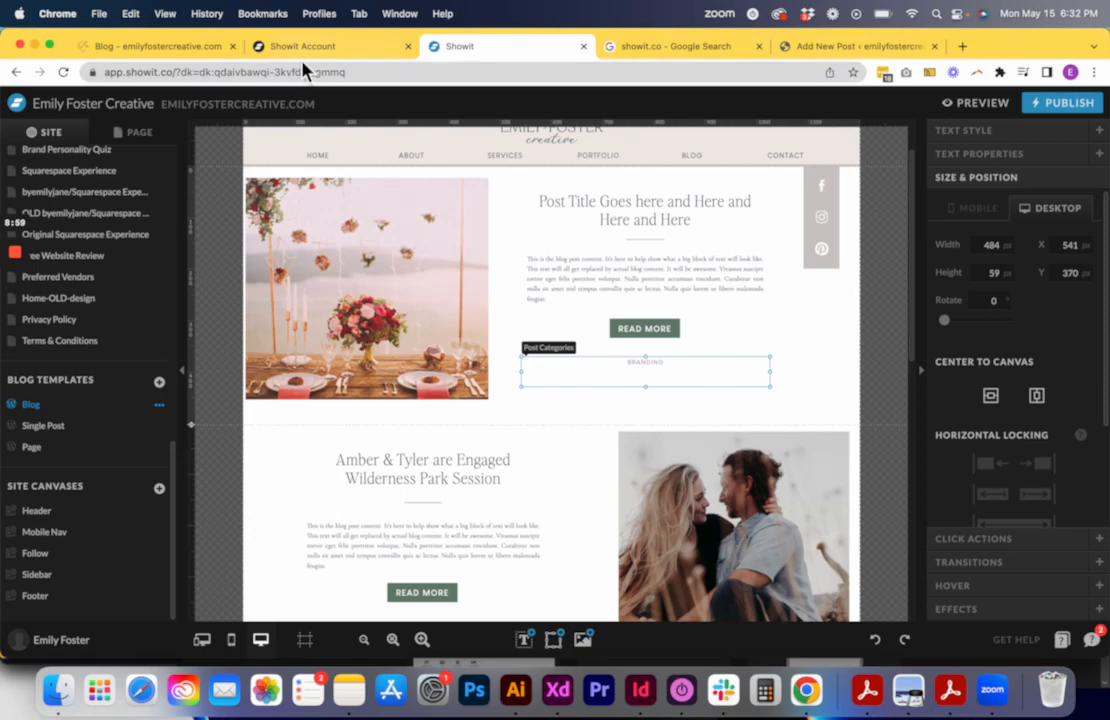
left_click(150, 46)
scroll(218, 370, "up", 5)
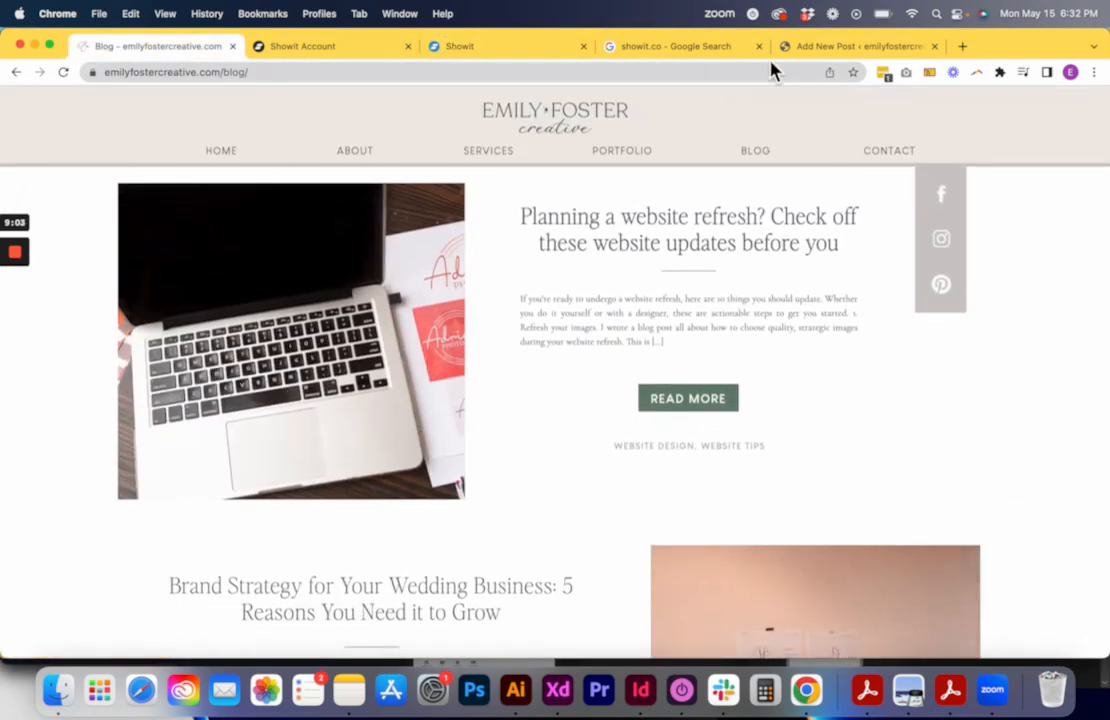
left_click(829, 58)
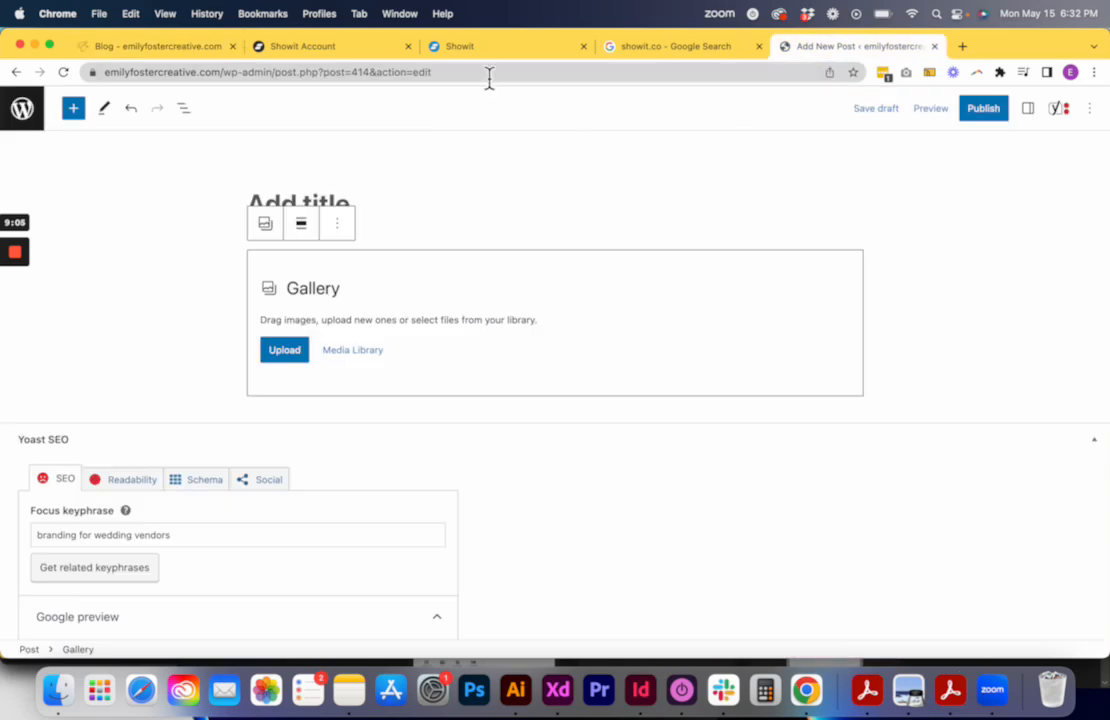
left_click(479, 47)
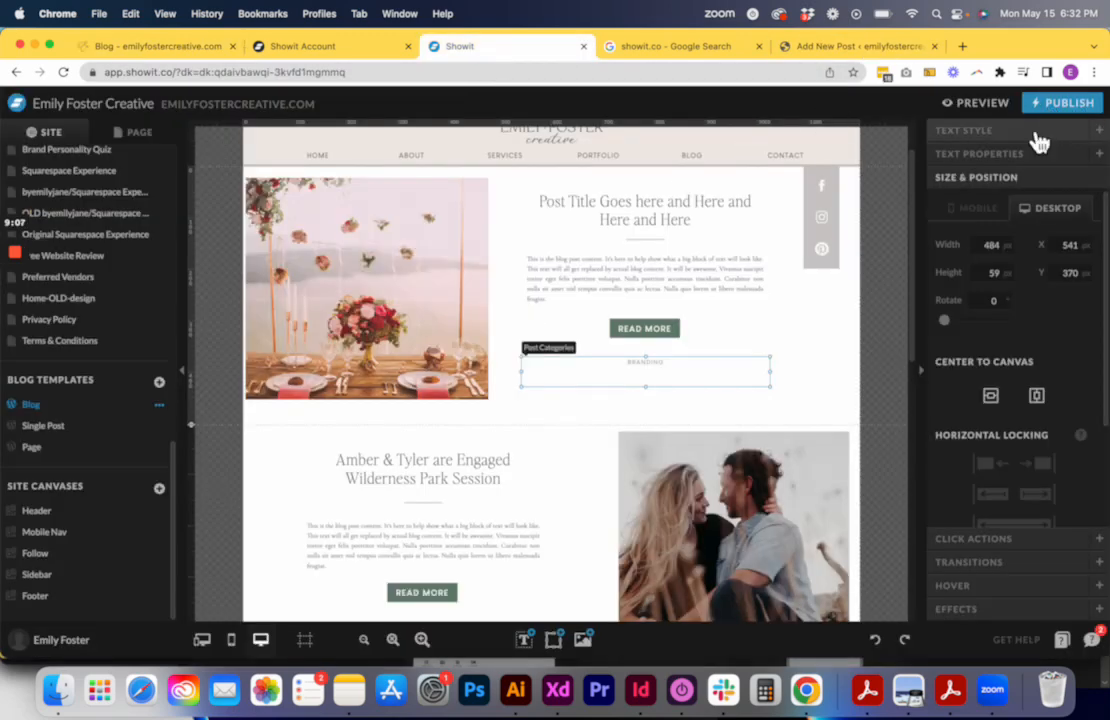
left_click(168, 46)
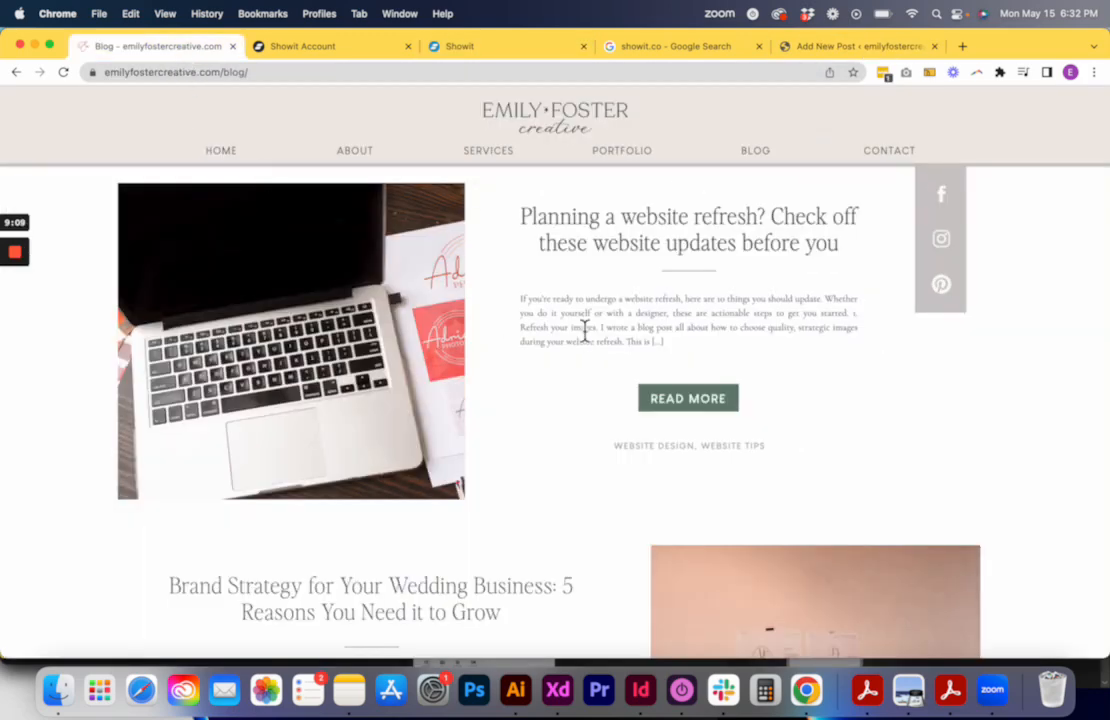